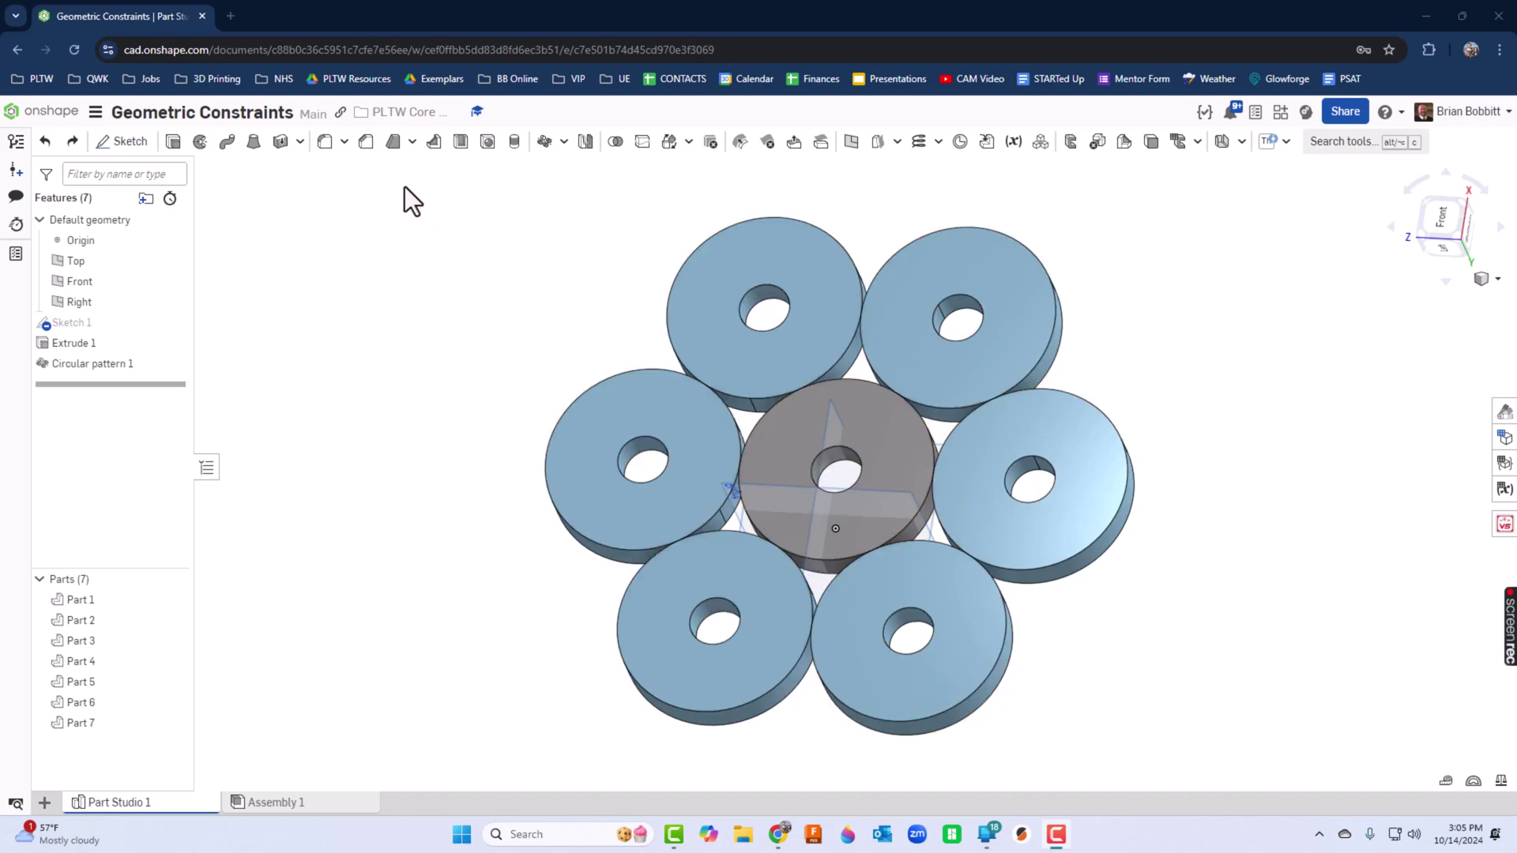
- Create a new document named "Circular Pattern" in the PLTW Core Training Support folder
{"action": "left_click", "coordinate": [50, 111]}
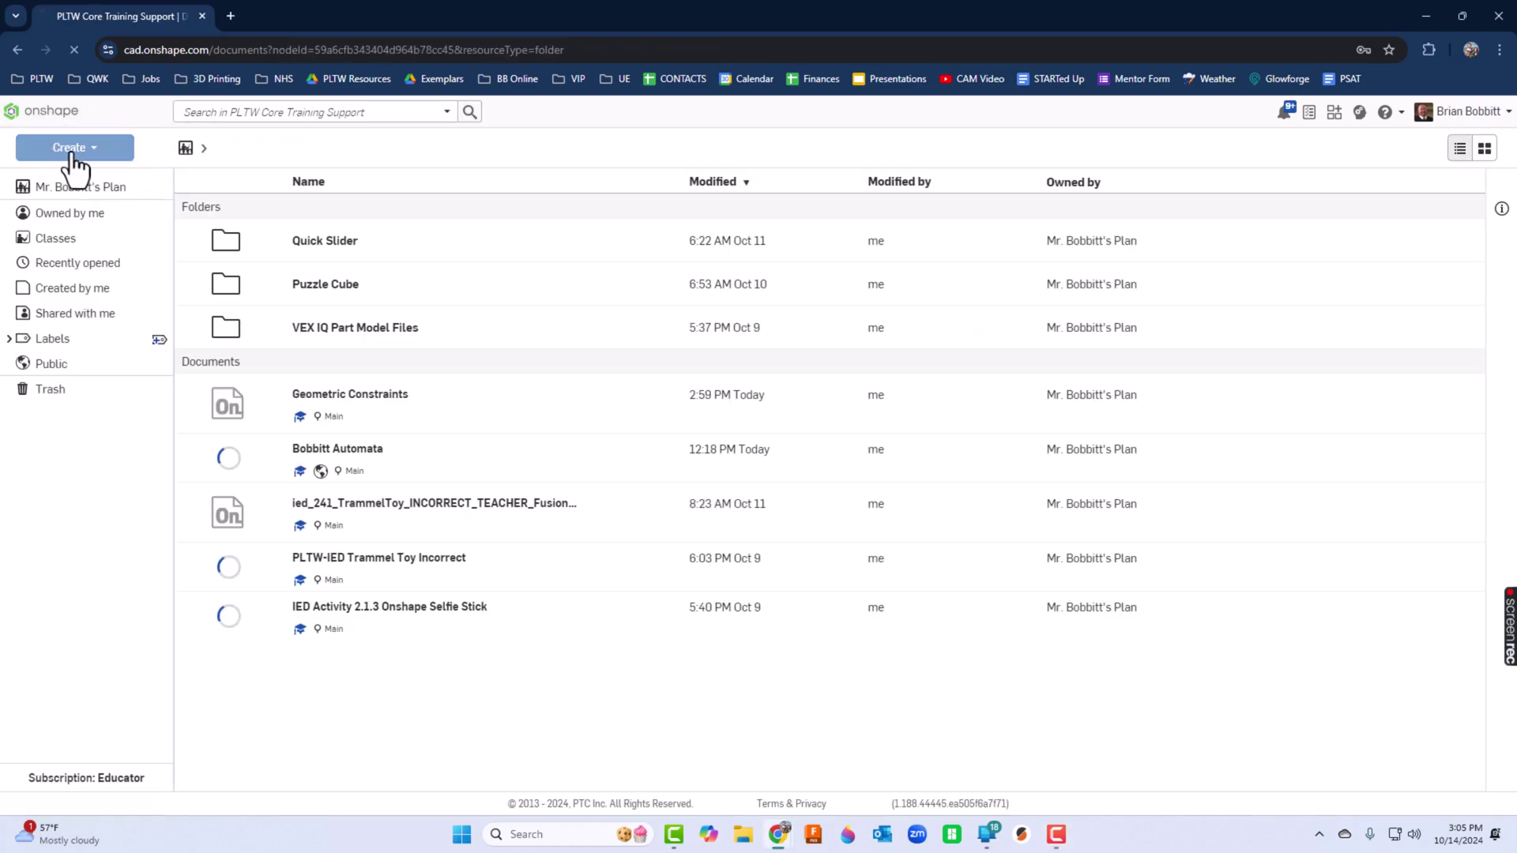
{"action": "left_click", "coordinate": [69, 149]}
{"action": "left_click", "coordinate": [98, 183]}
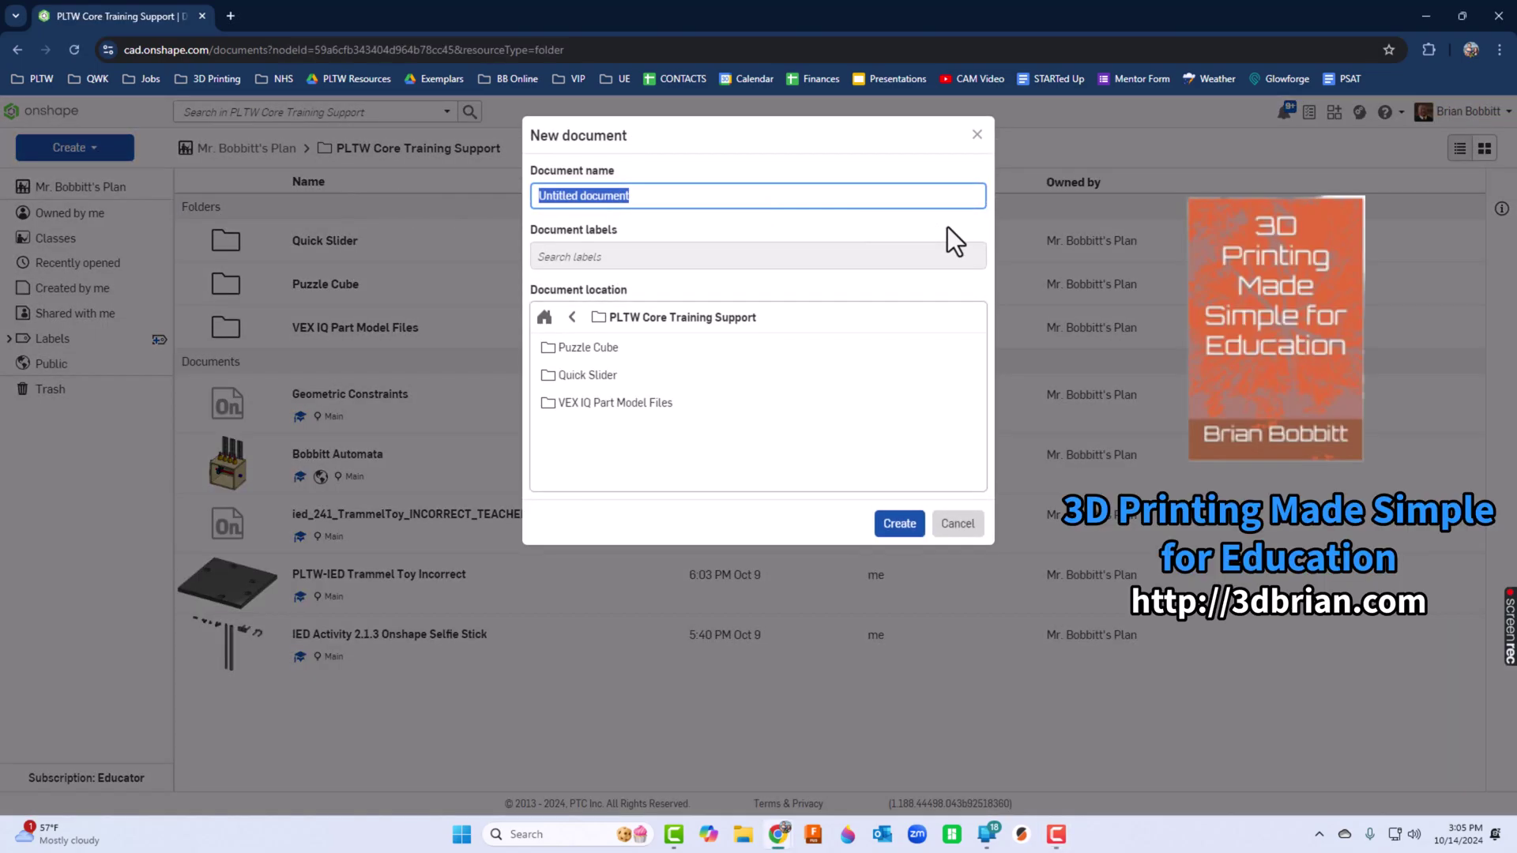
{"action": "type", "text": "Circular Pattern"}
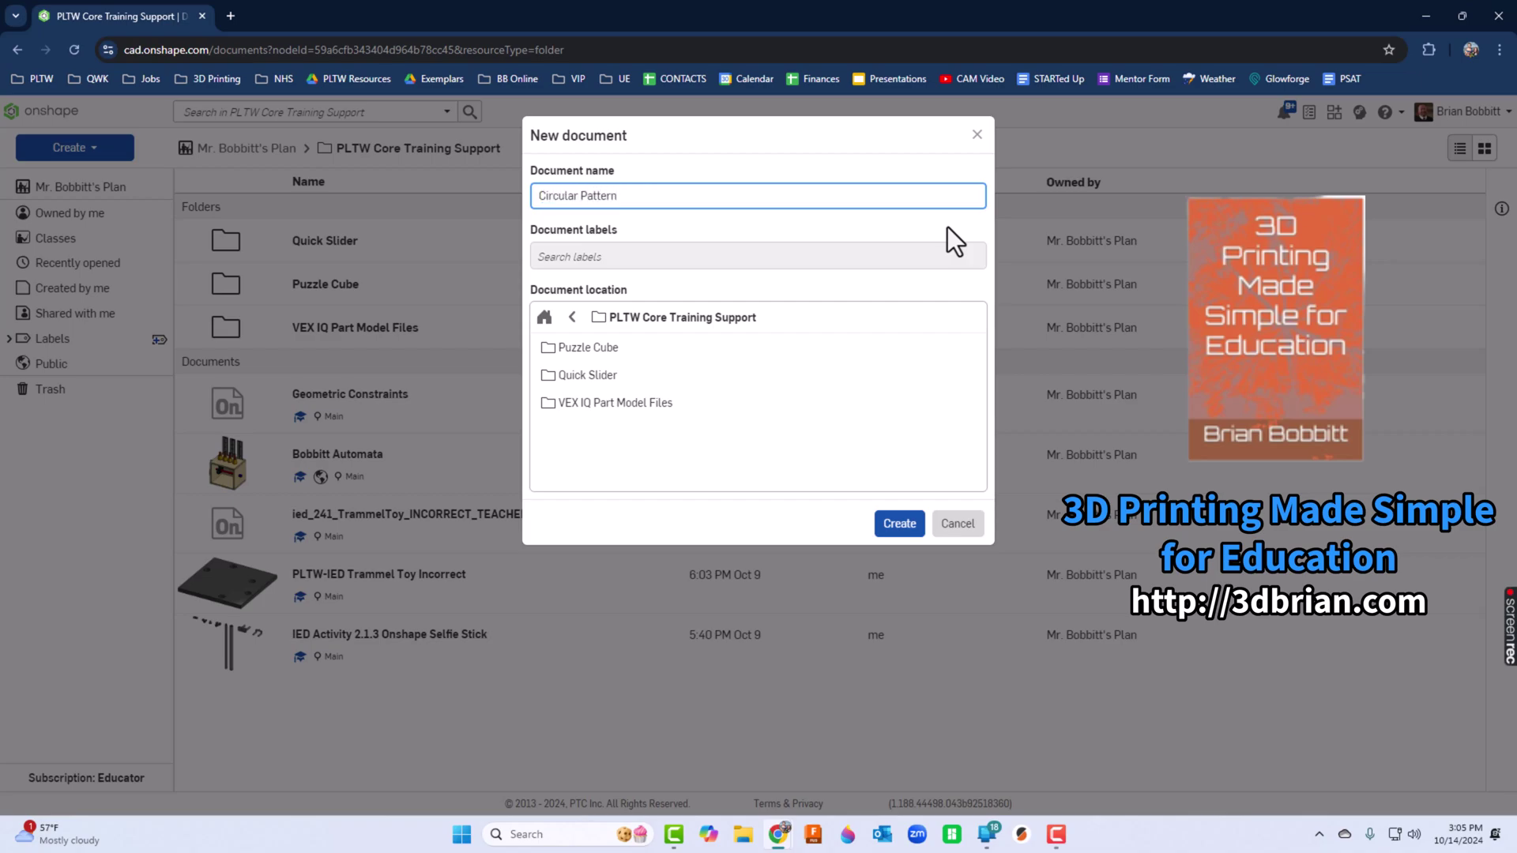
{"action": "key", "text": "Return"}
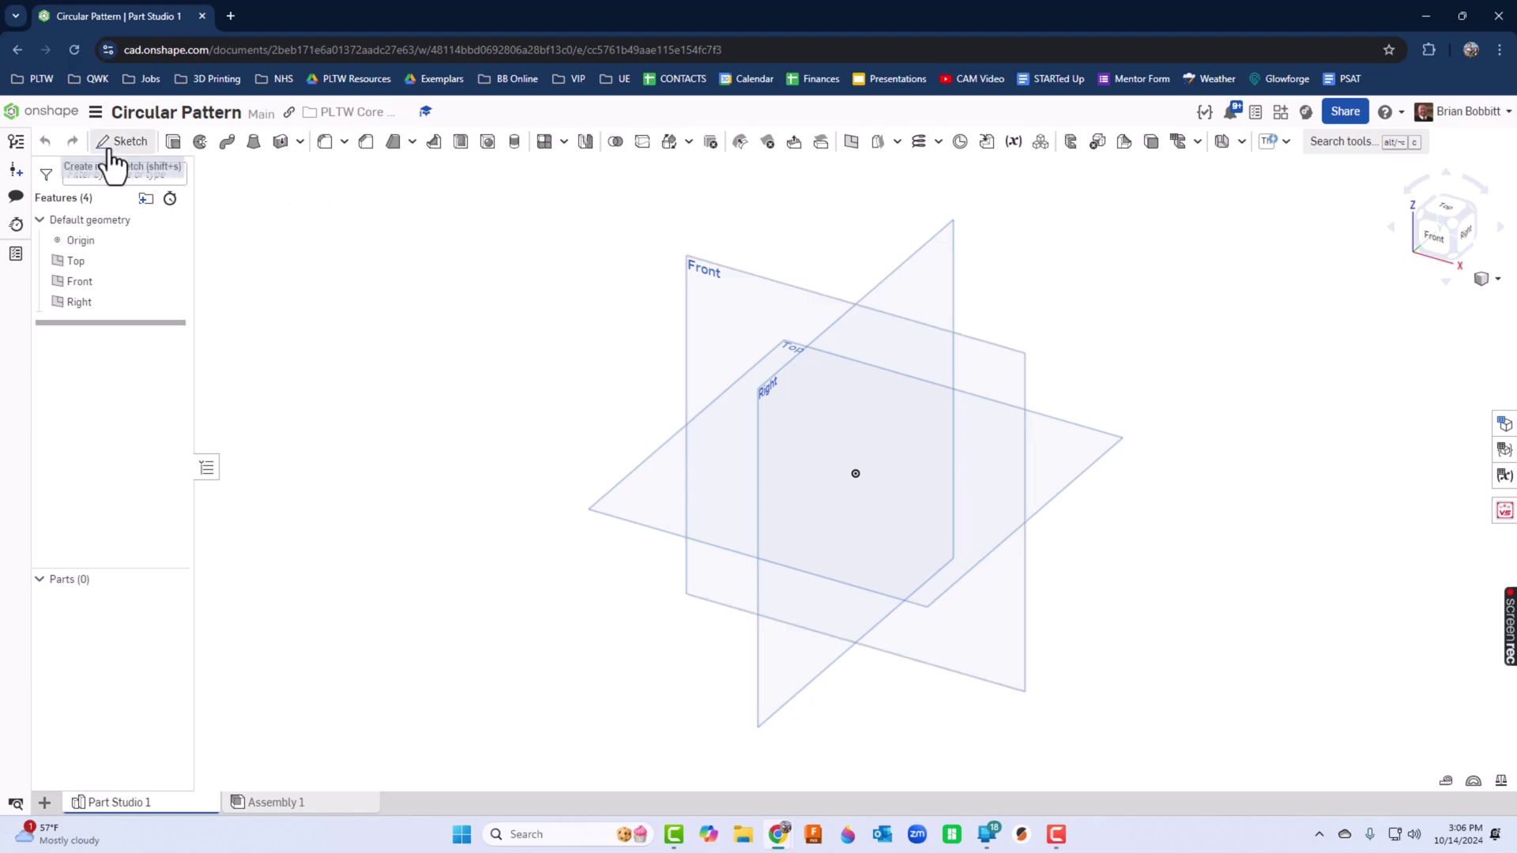
- Start a sketch on the Front plane and view it straight on
{"action": "left_click", "coordinate": [119, 142]}
{"action": "left_click", "coordinate": [747, 280]}
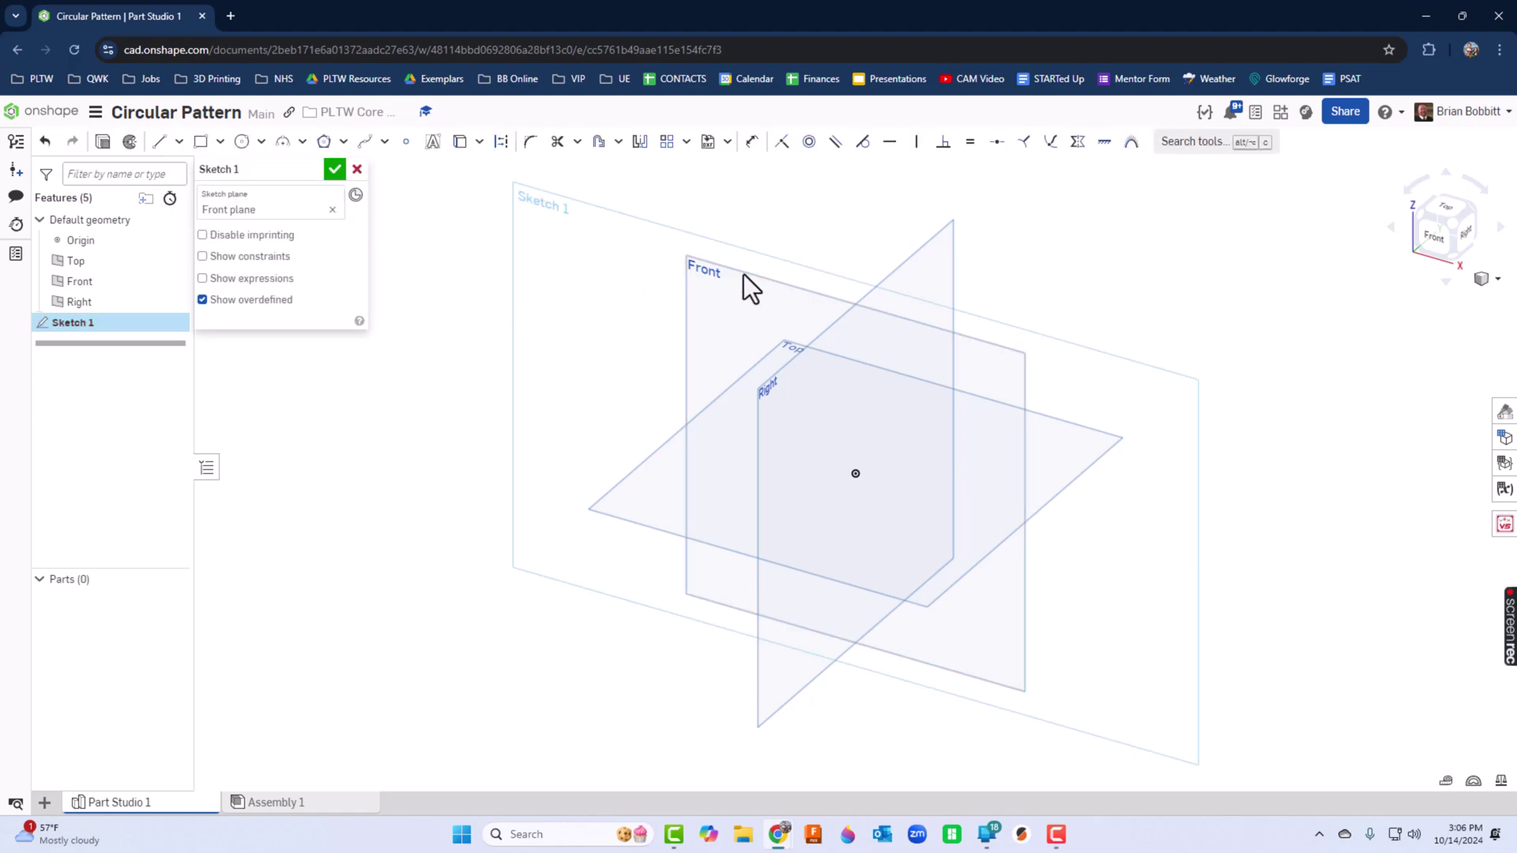
{"action": "key", "text": "n"}
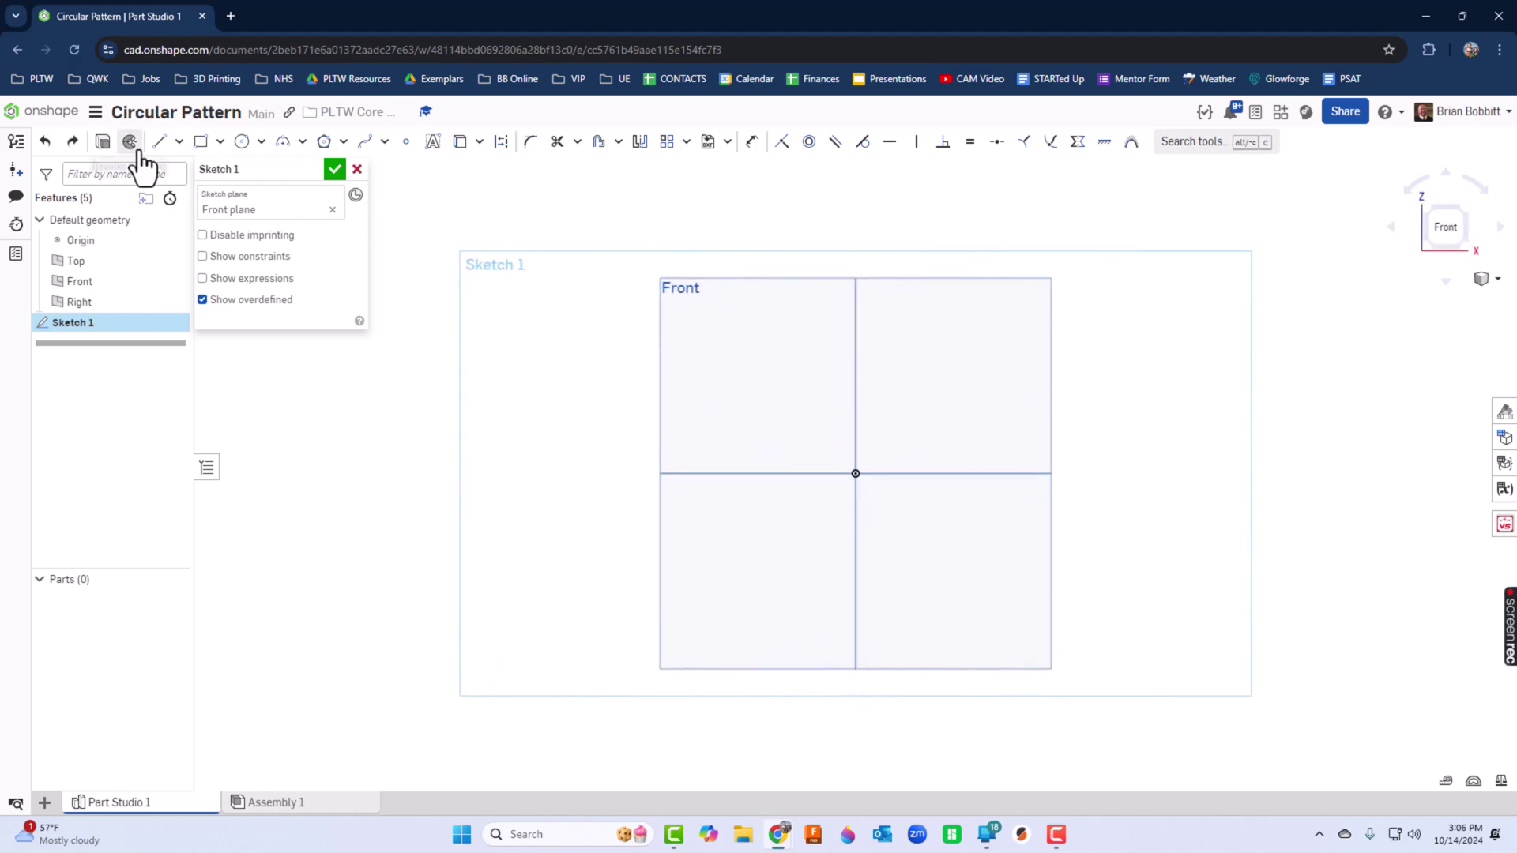
- Sketch three separate lines around the Front plane's left side: a short horizontal above, a longer vertical, and a short horizontal below
{"action": "left_click", "coordinate": [159, 142]}
{"action": "left_click_drag", "start_coordinate": [670, 340], "coordinate": [755, 341]}
{"action": "key", "text": "Escape"}
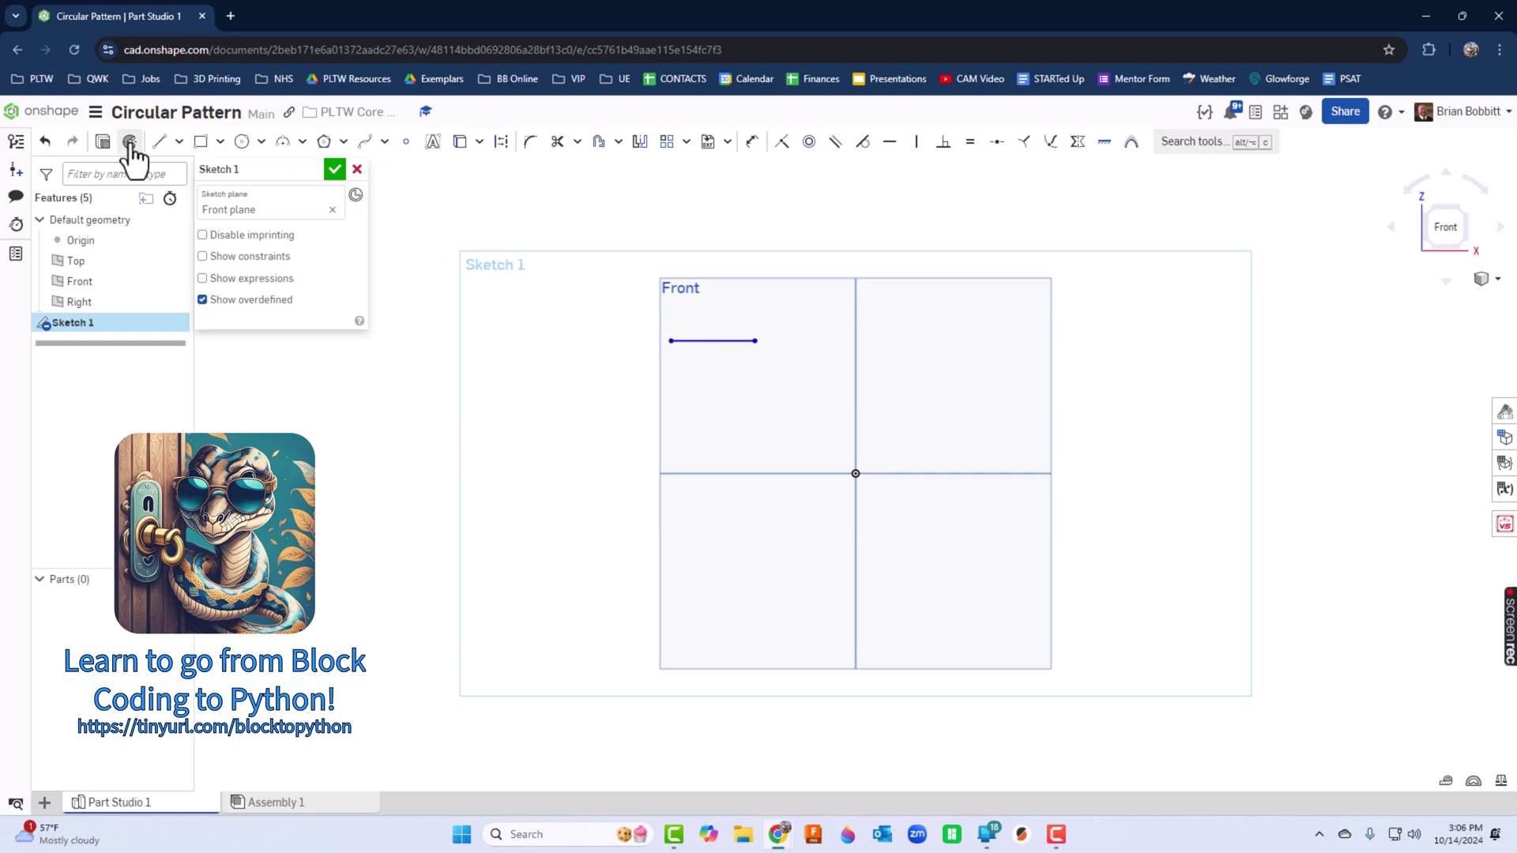
{"action": "left_click", "coordinate": [159, 142]}
{"action": "mouse_move", "coordinate": [612, 338]}
{"action": "left_mouse_down"}
{"action": "mouse_move", "coordinate": [633, 451]}
{"action": "mouse_move", "coordinate": [609, 525]}
{"action": "mouse_move", "coordinate": [621, 529]}
{"action": "left_mouse_up"}
{"action": "key", "text": "Escape"}
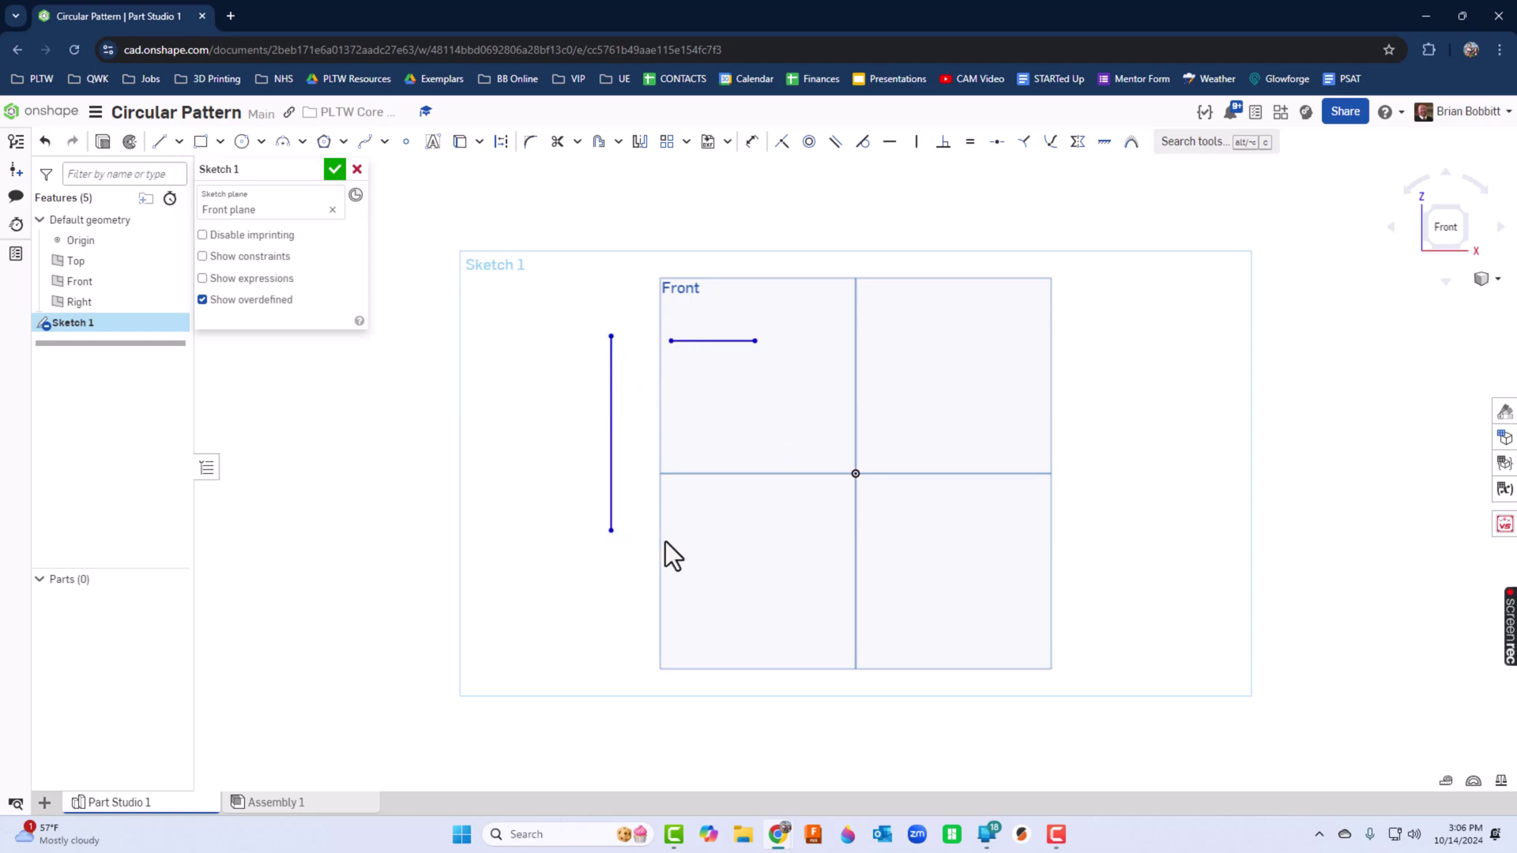
{"action": "key", "text": "l"}
{"action": "left_click_drag", "start_coordinate": [642, 584], "coordinate": [710, 585]}
{"action": "key", "text": "Escape"}
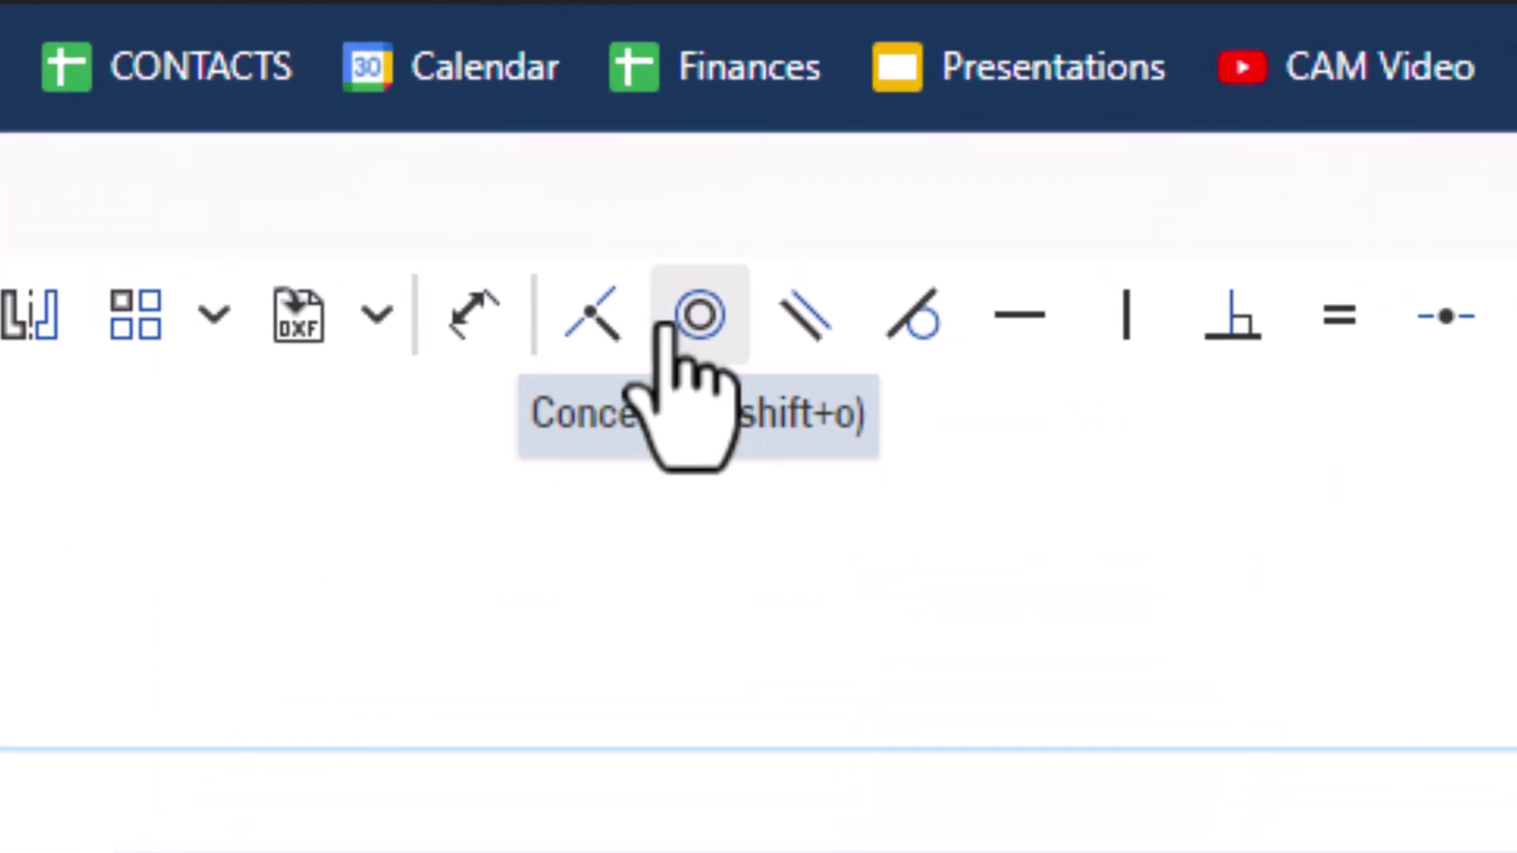
- Make the left endpoints of both horizontal lines coincident with the vertical line's upper and lower endpoints
{"action": "left_click", "coordinate": [595, 317]}
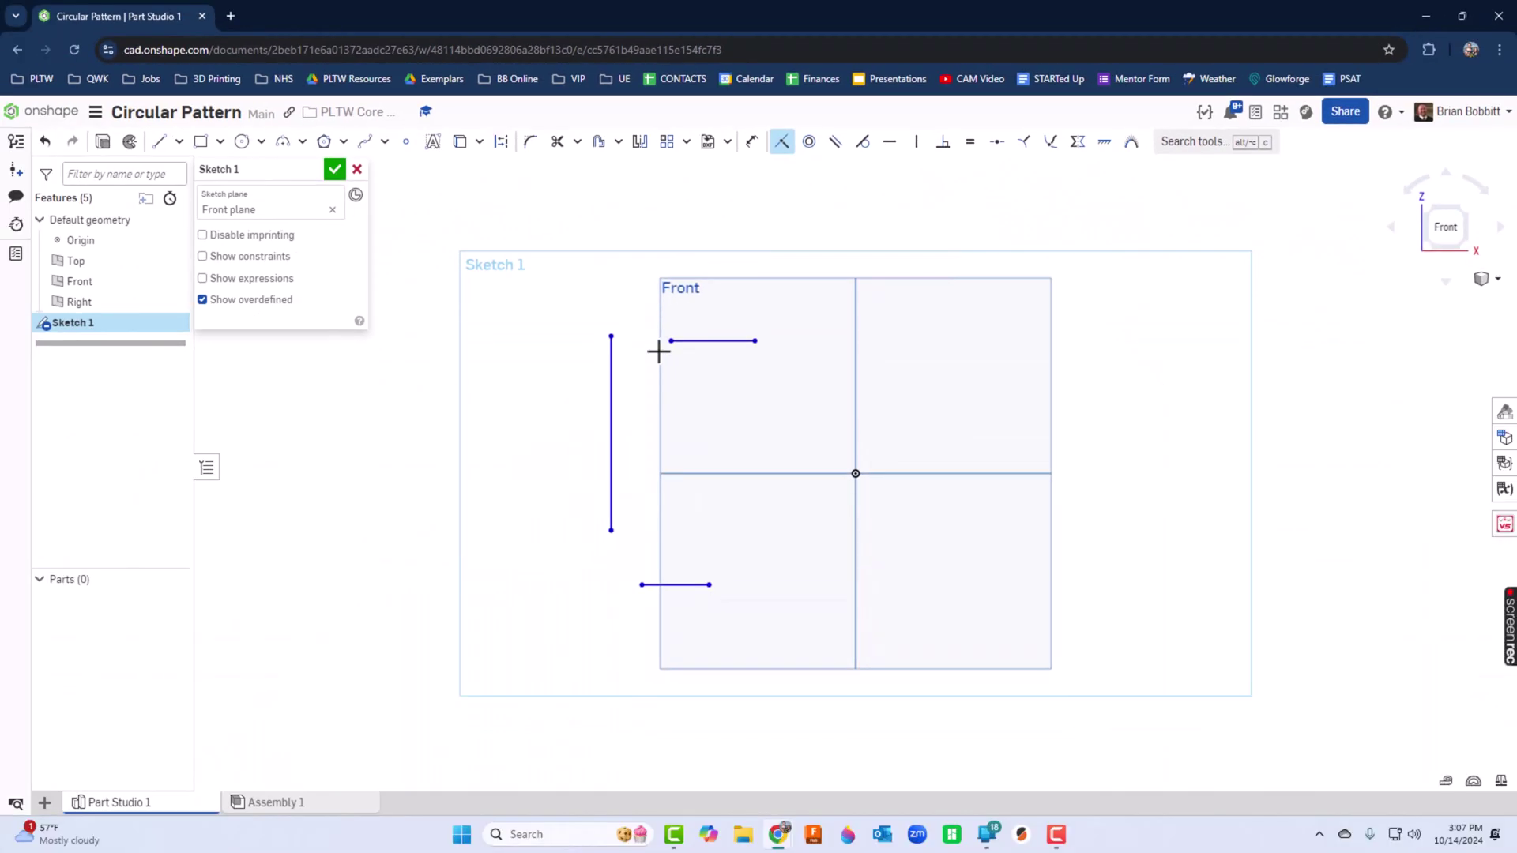
{"action": "left_click", "coordinate": [669, 341]}
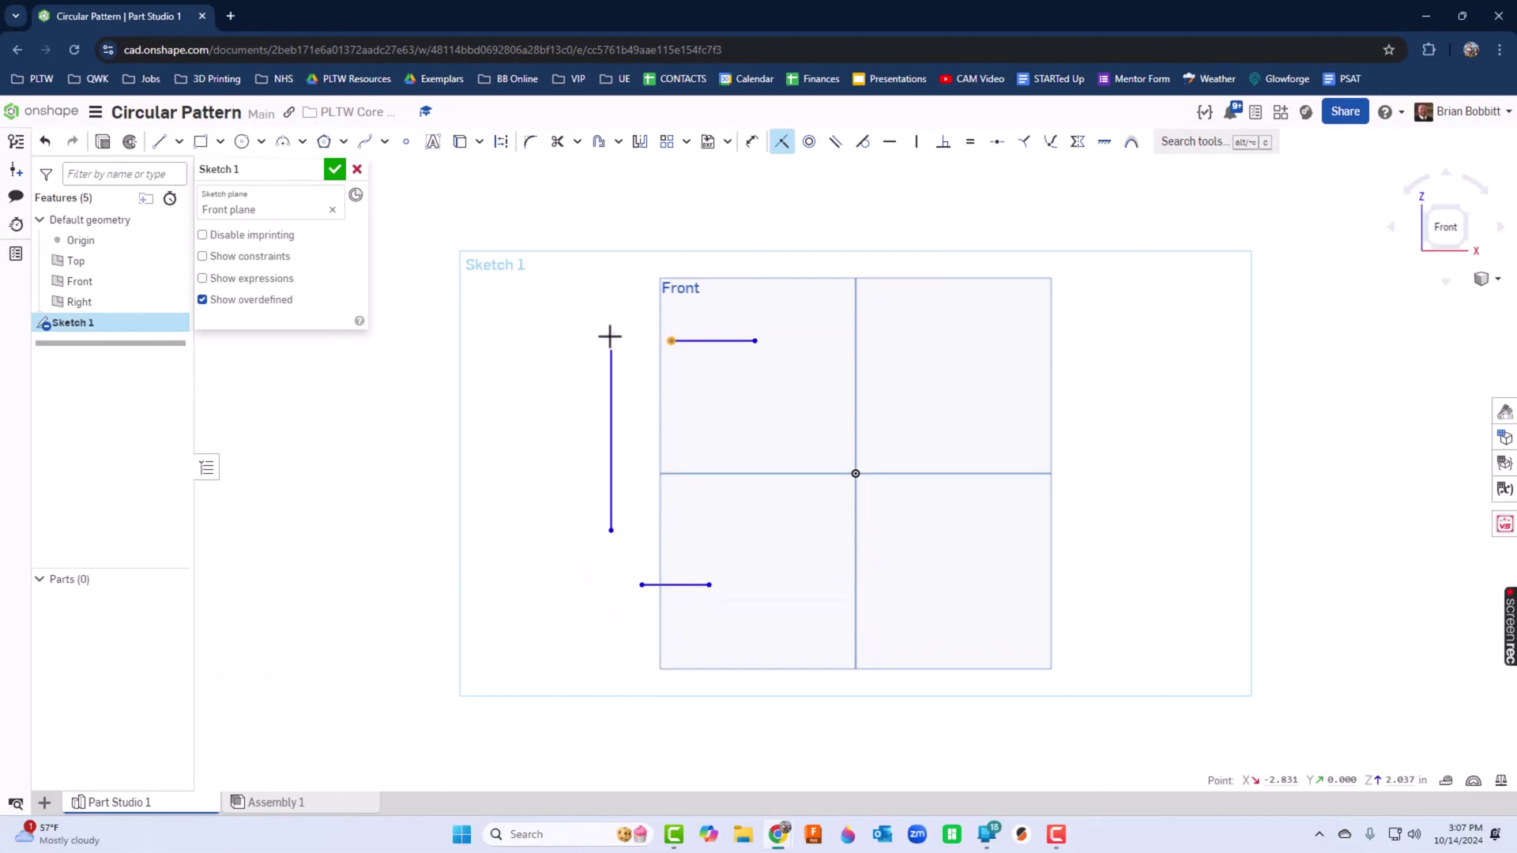
{"action": "left_click", "coordinate": [609, 337]}
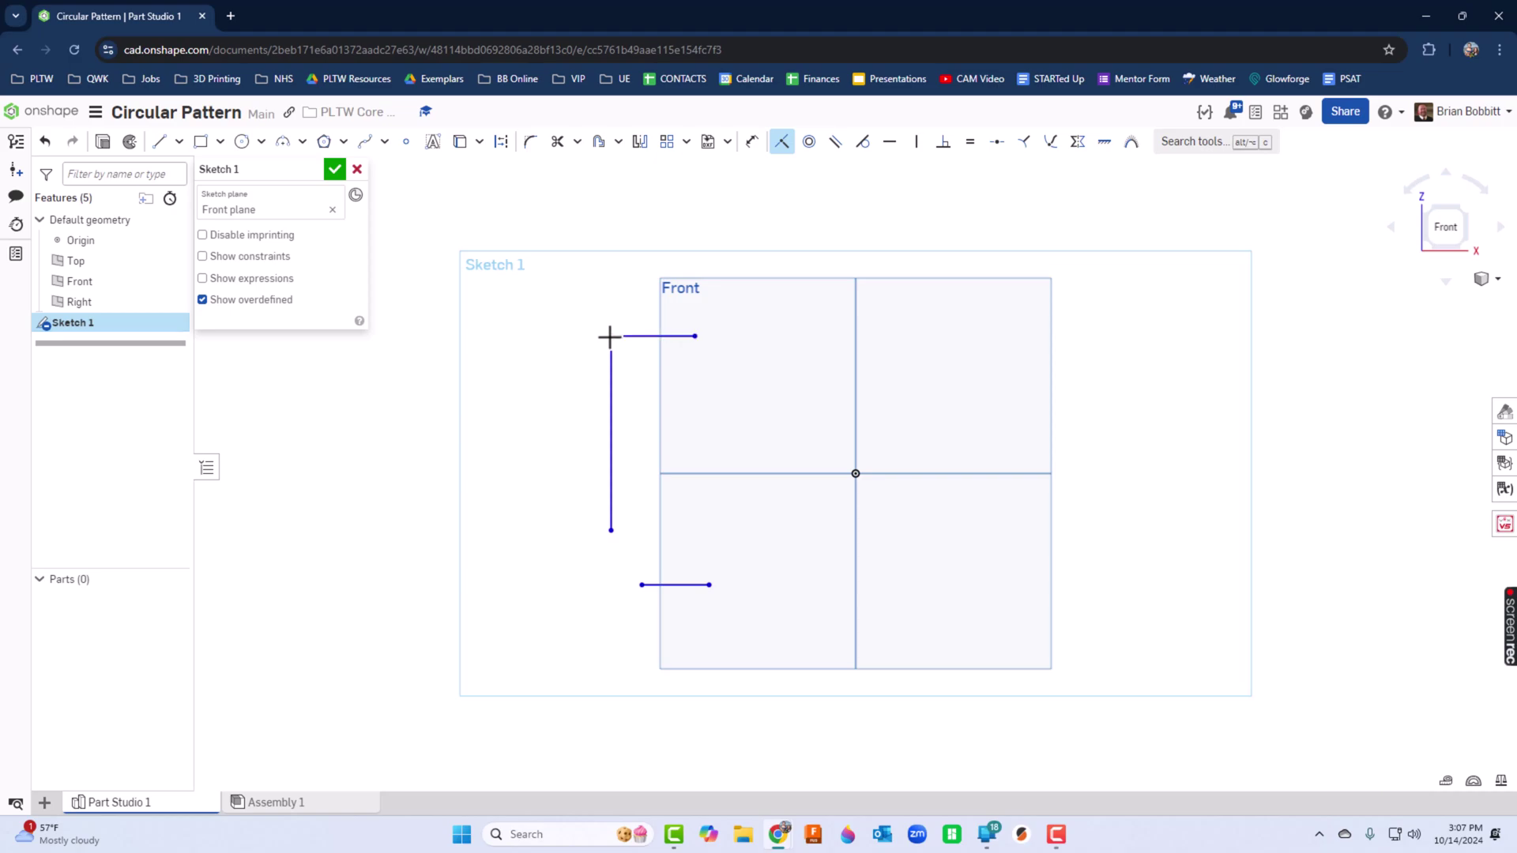
{"action": "left_click", "coordinate": [638, 586]}
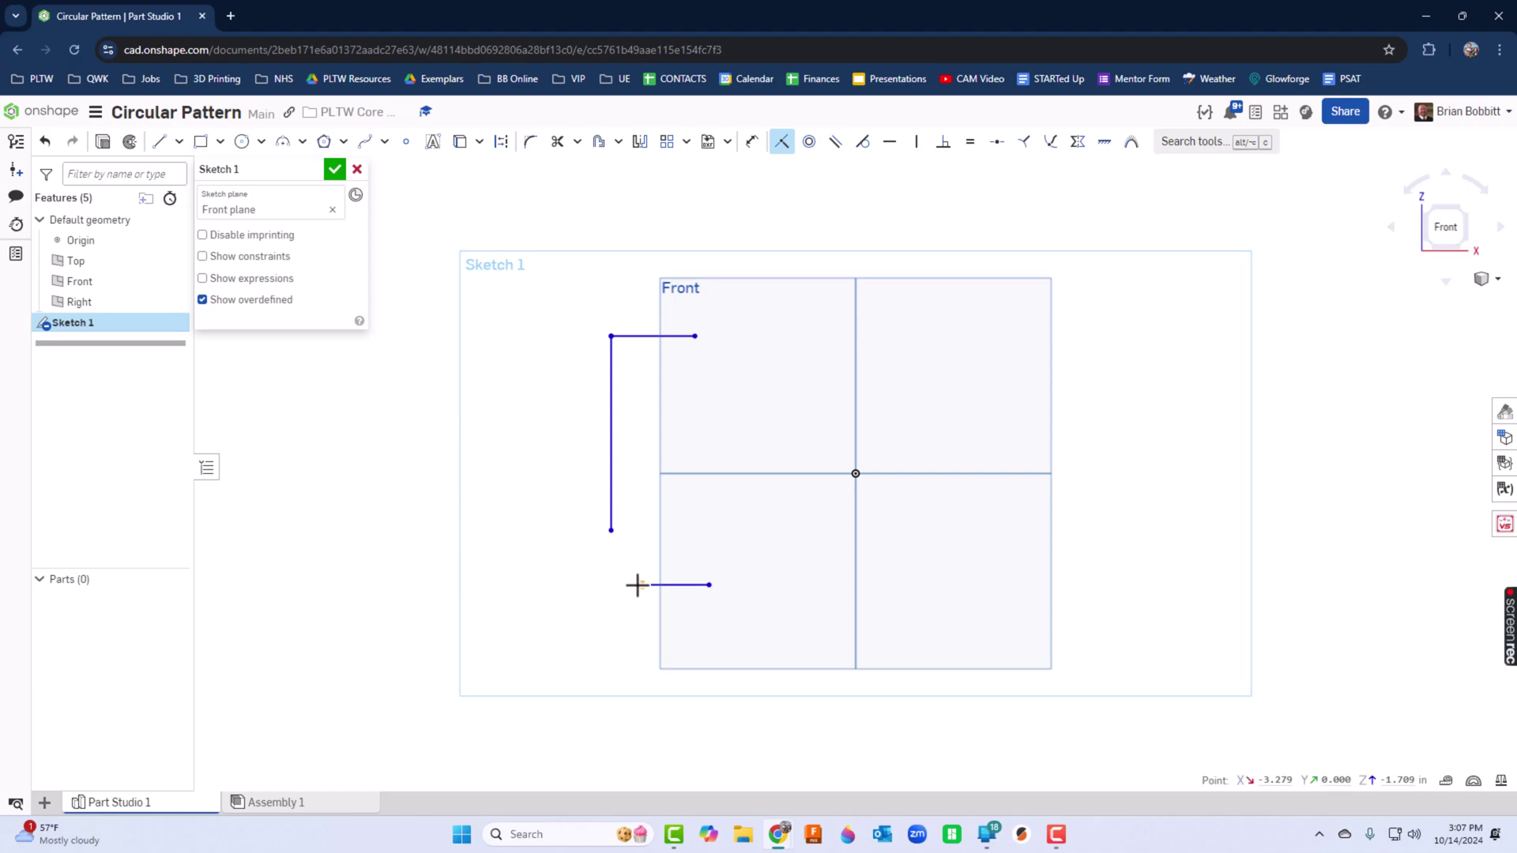
{"action": "left_click", "coordinate": [612, 531]}
{"action": "key", "text": "i"}
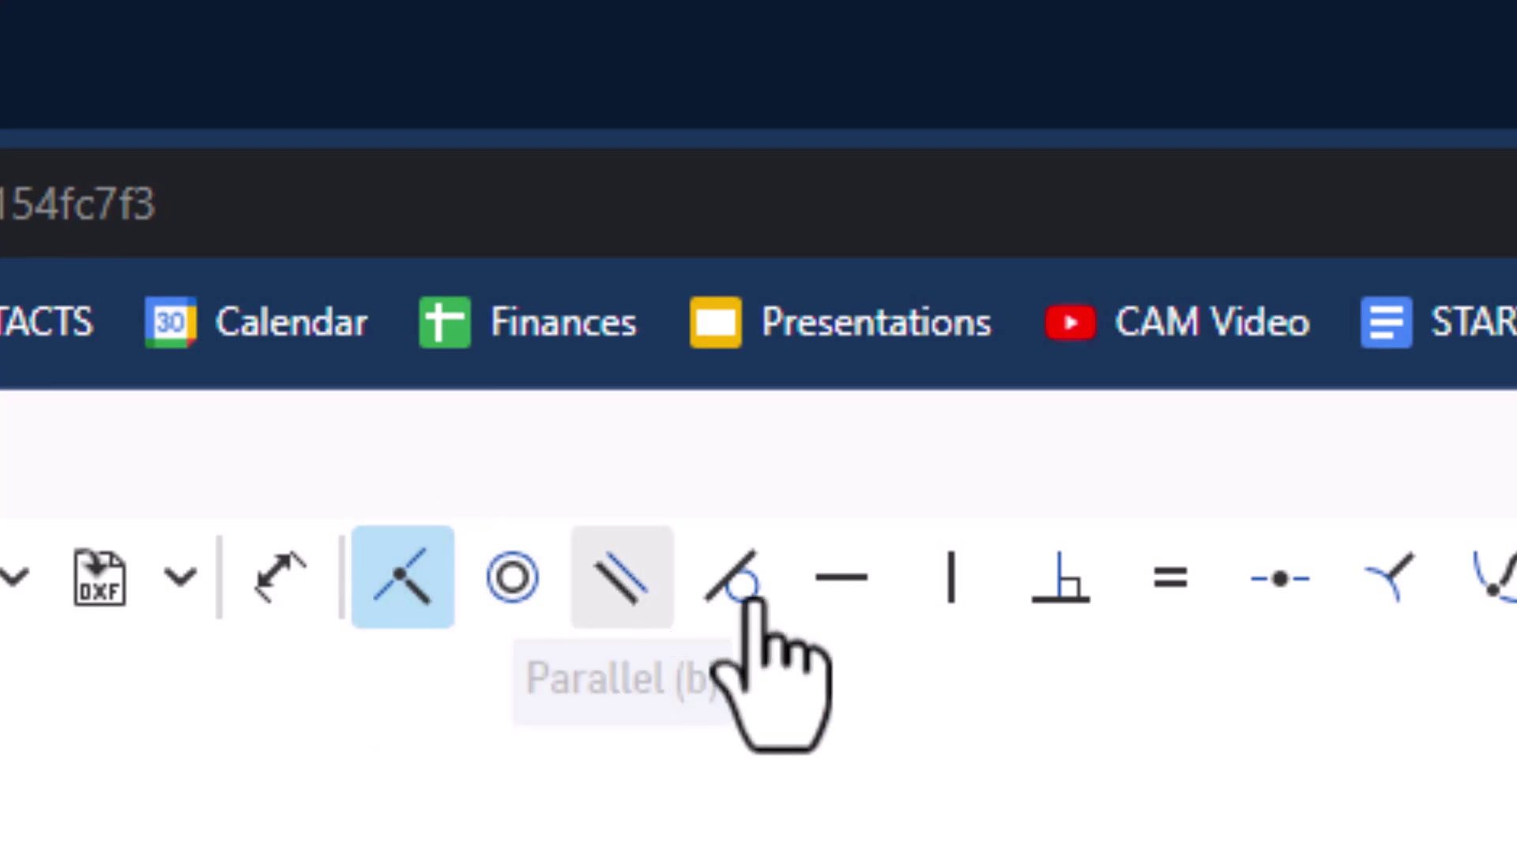
- Apply an Equal constraint to the upper and lower horizontal lines of the bracket
{"action": "left_click", "coordinate": [1169, 585]}
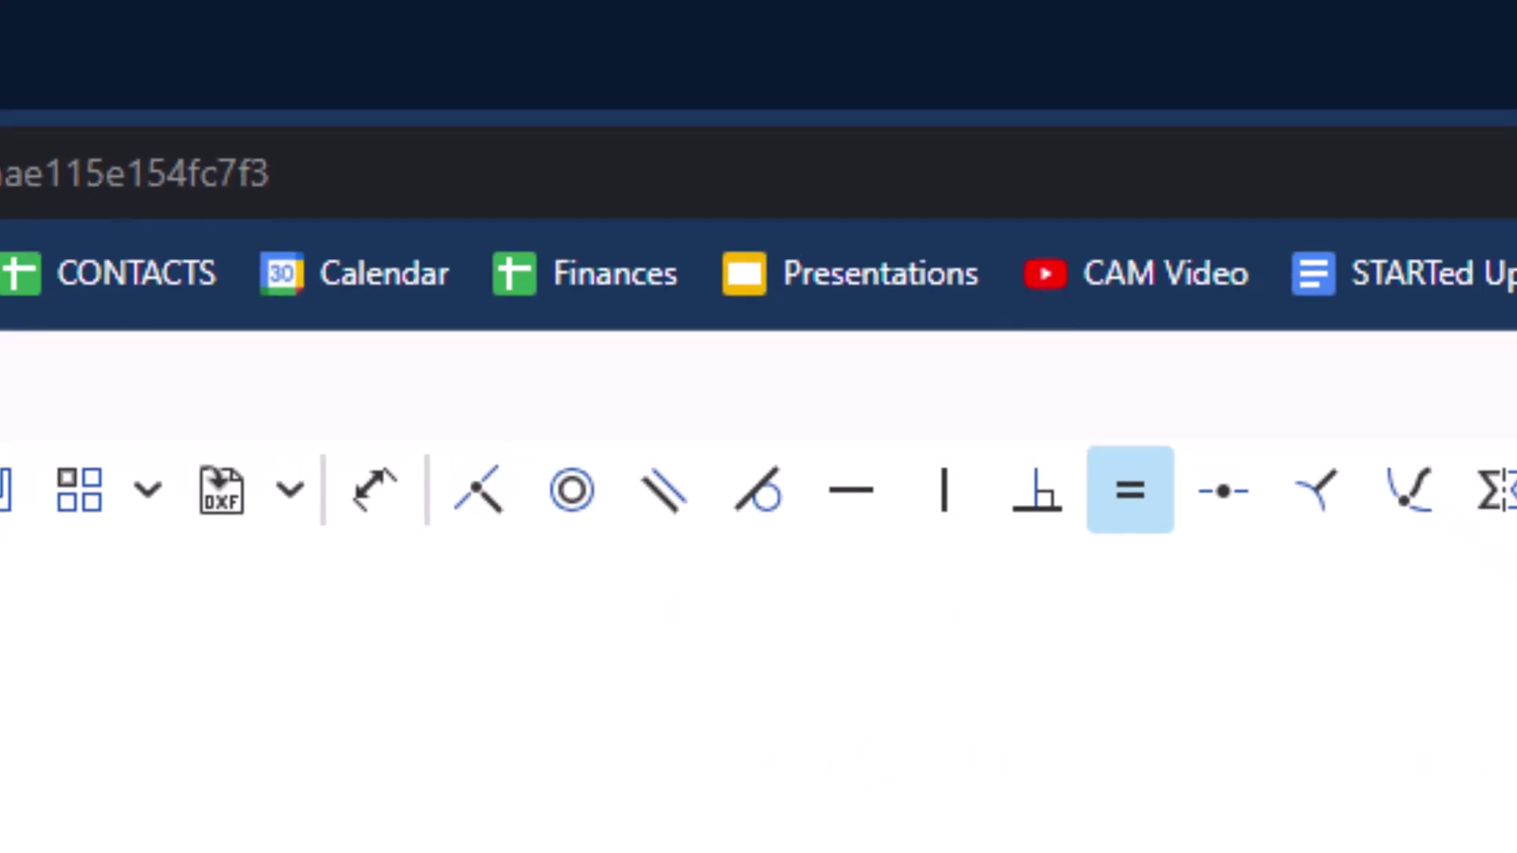
{"action": "left_click", "coordinate": [625, 336]}
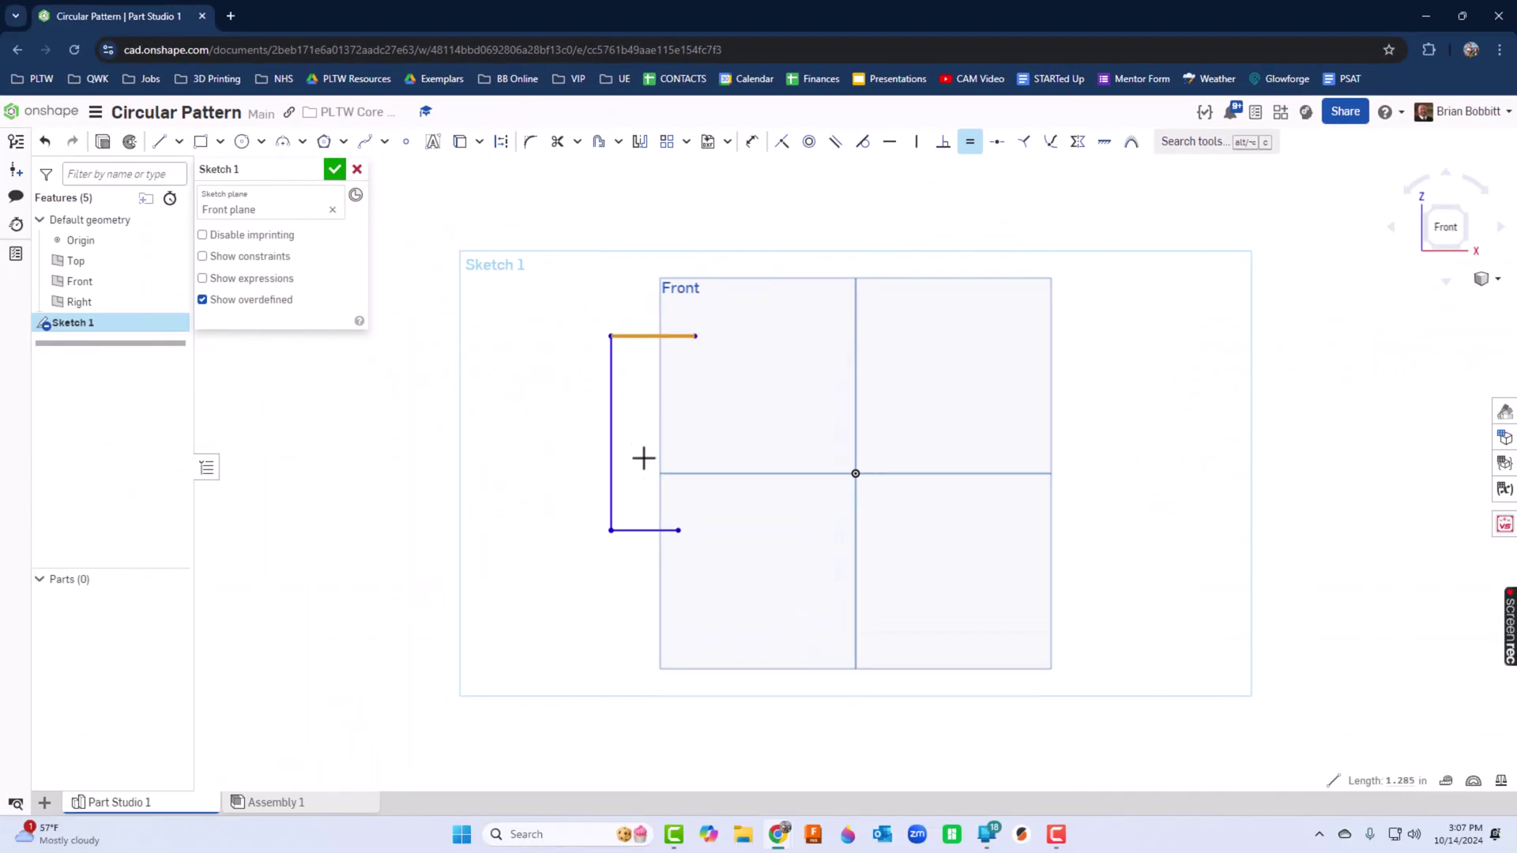
{"action": "left_click", "coordinate": [642, 531]}
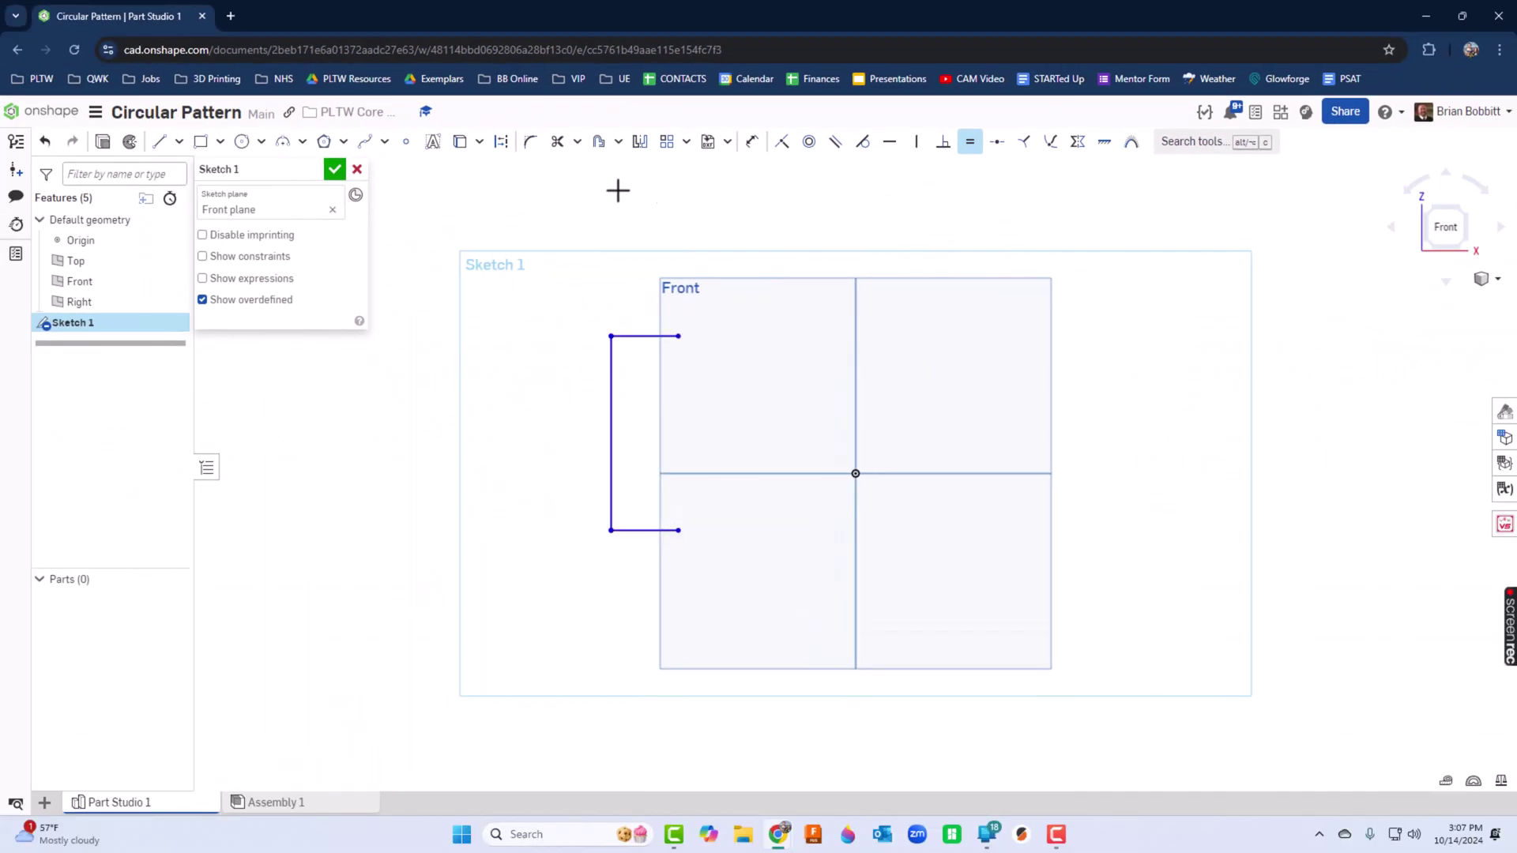
- Sketch a separate horizontal line to the left of the bracket, level with the origin
{"action": "left_click", "coordinate": [160, 142]}
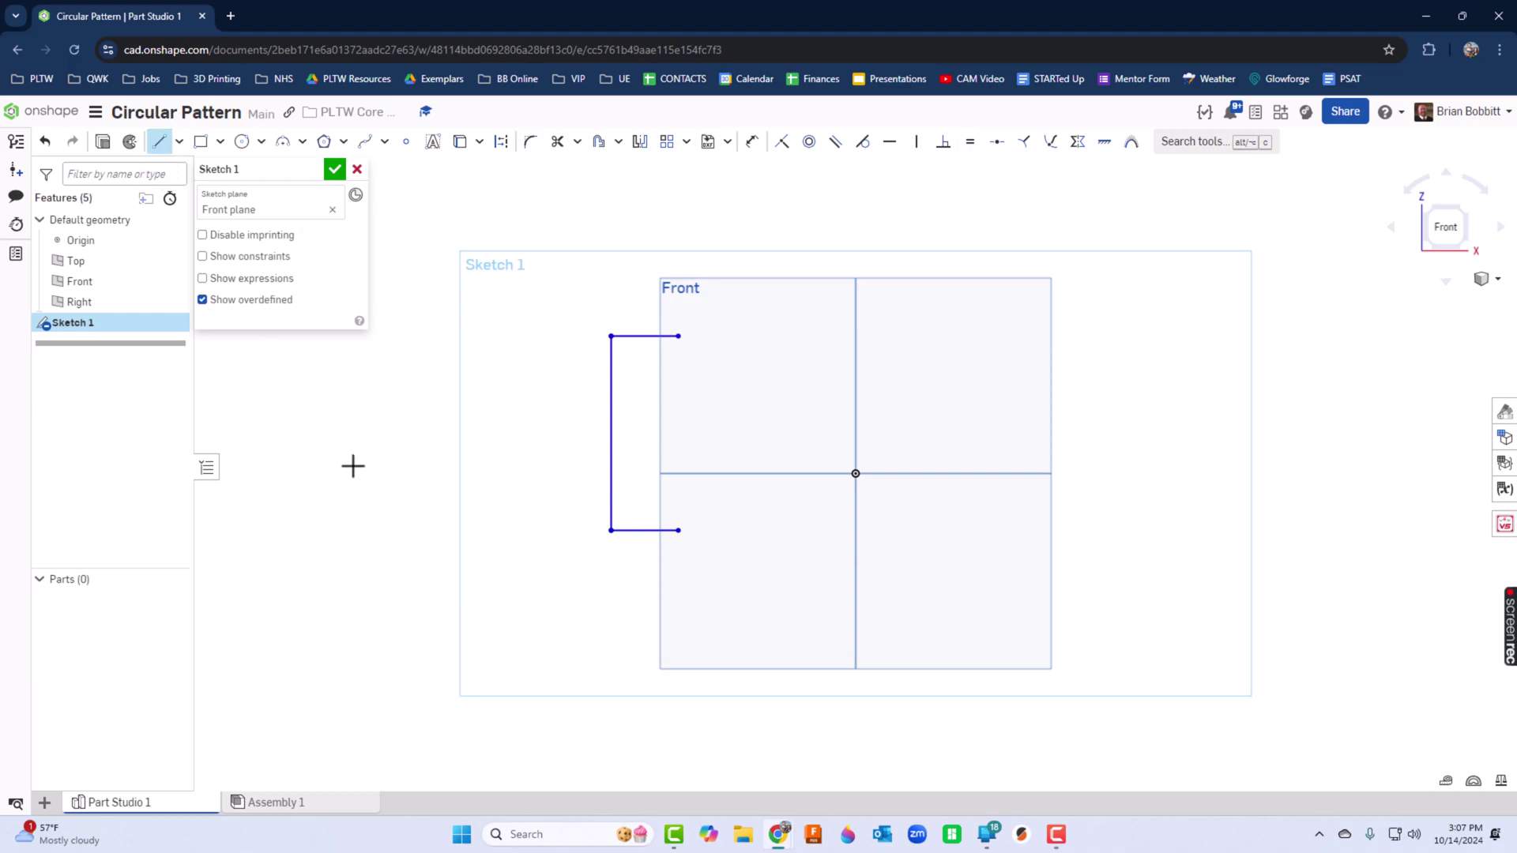
{"action": "left_click", "coordinate": [393, 474]}
{"action": "left_click", "coordinate": [527, 476]}
{"action": "key", "text": "Escape"}
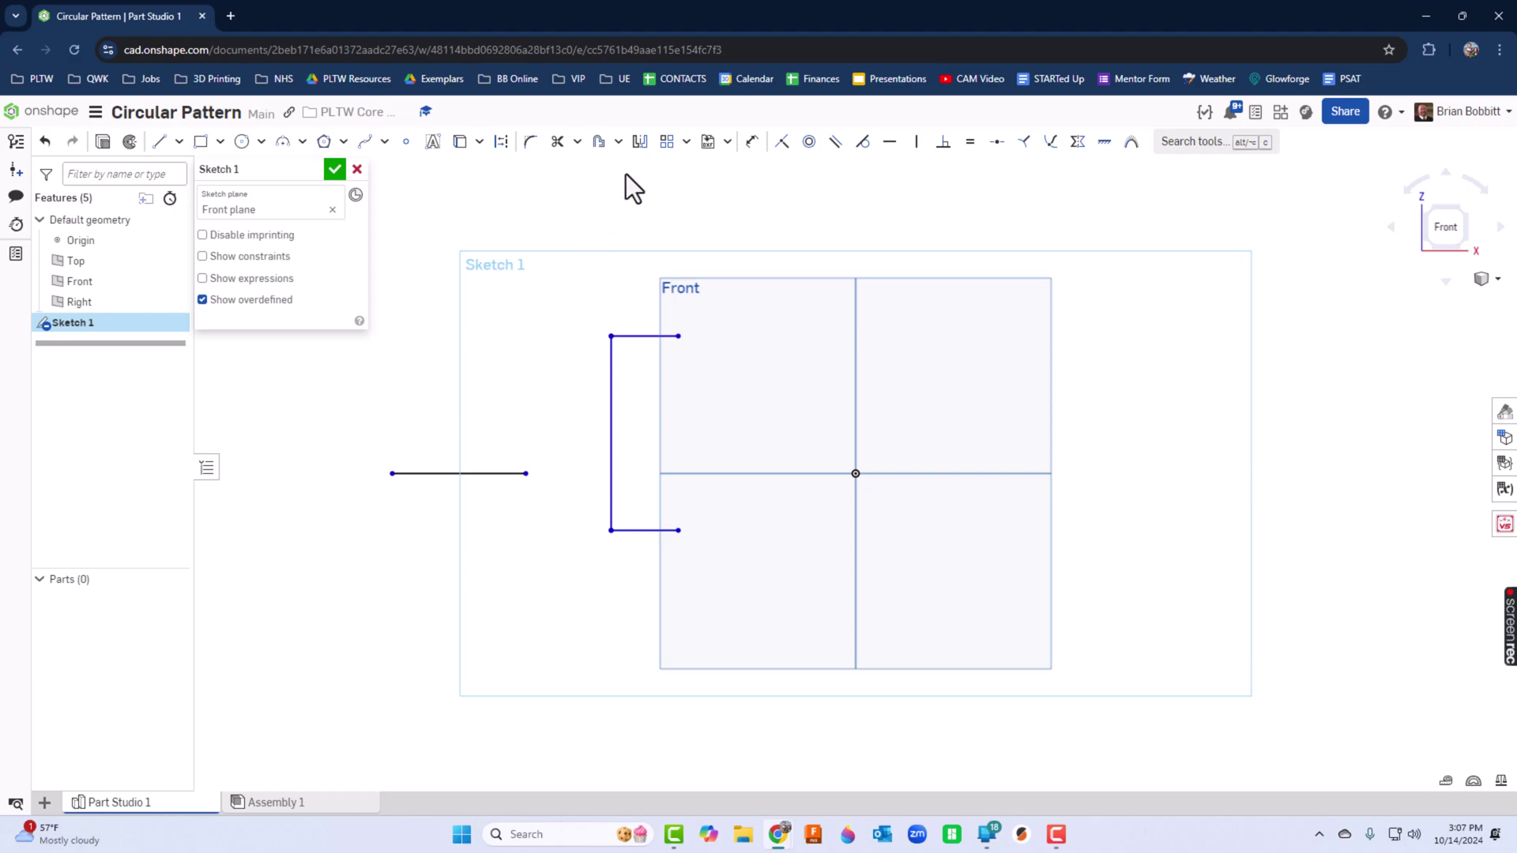
- Apply a Midpoint constraint joining the separate line's right endpoint to the middle of the bracket's vertical line
{"action": "left_click", "coordinate": [467, 479]}
{"action": "left_click", "coordinate": [611, 426]}
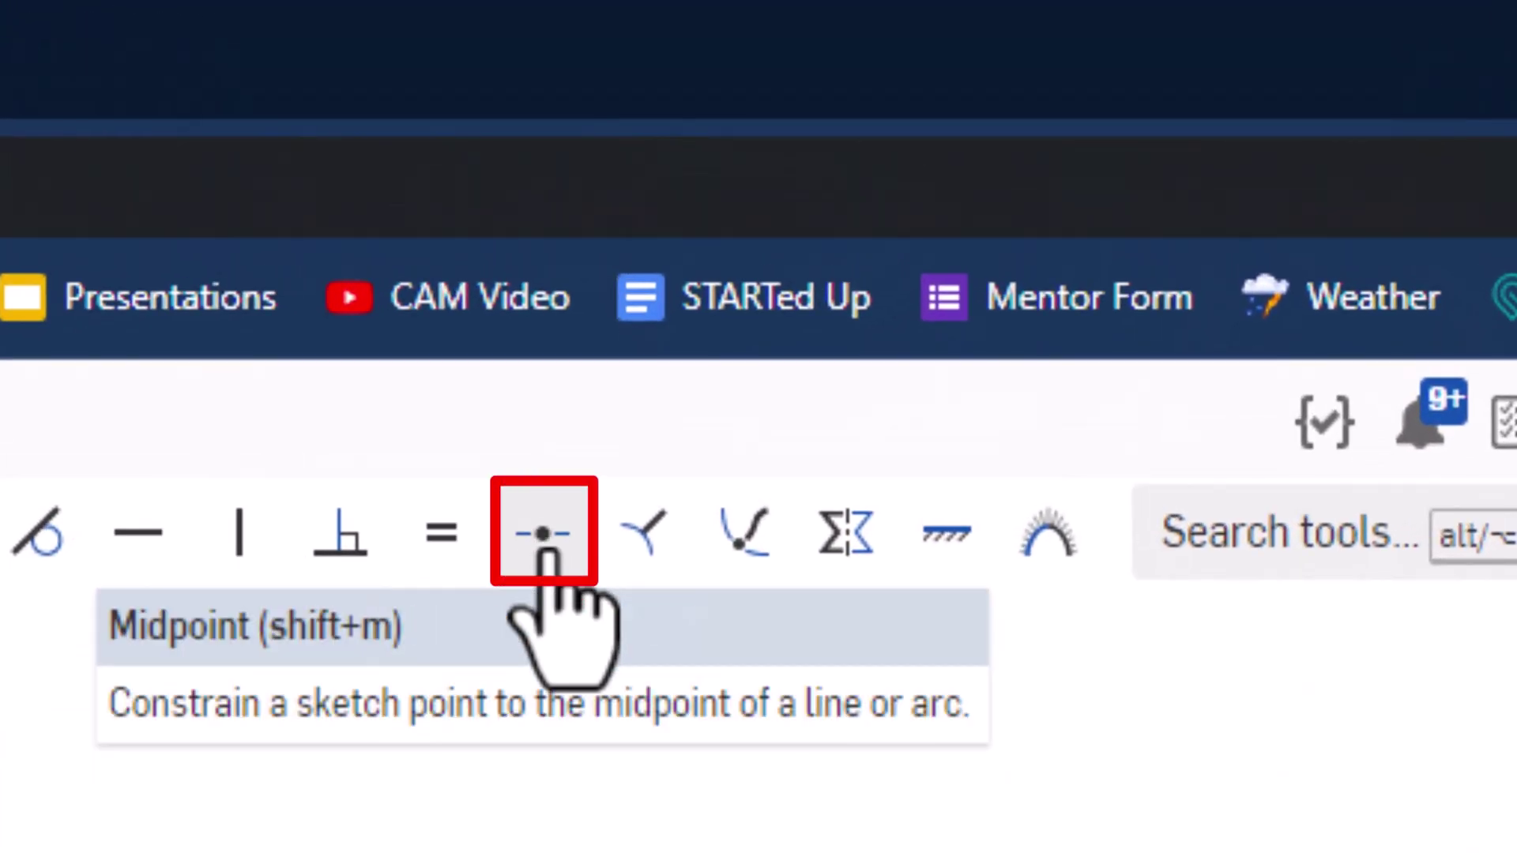
{"action": "left_click", "coordinate": [543, 531]}
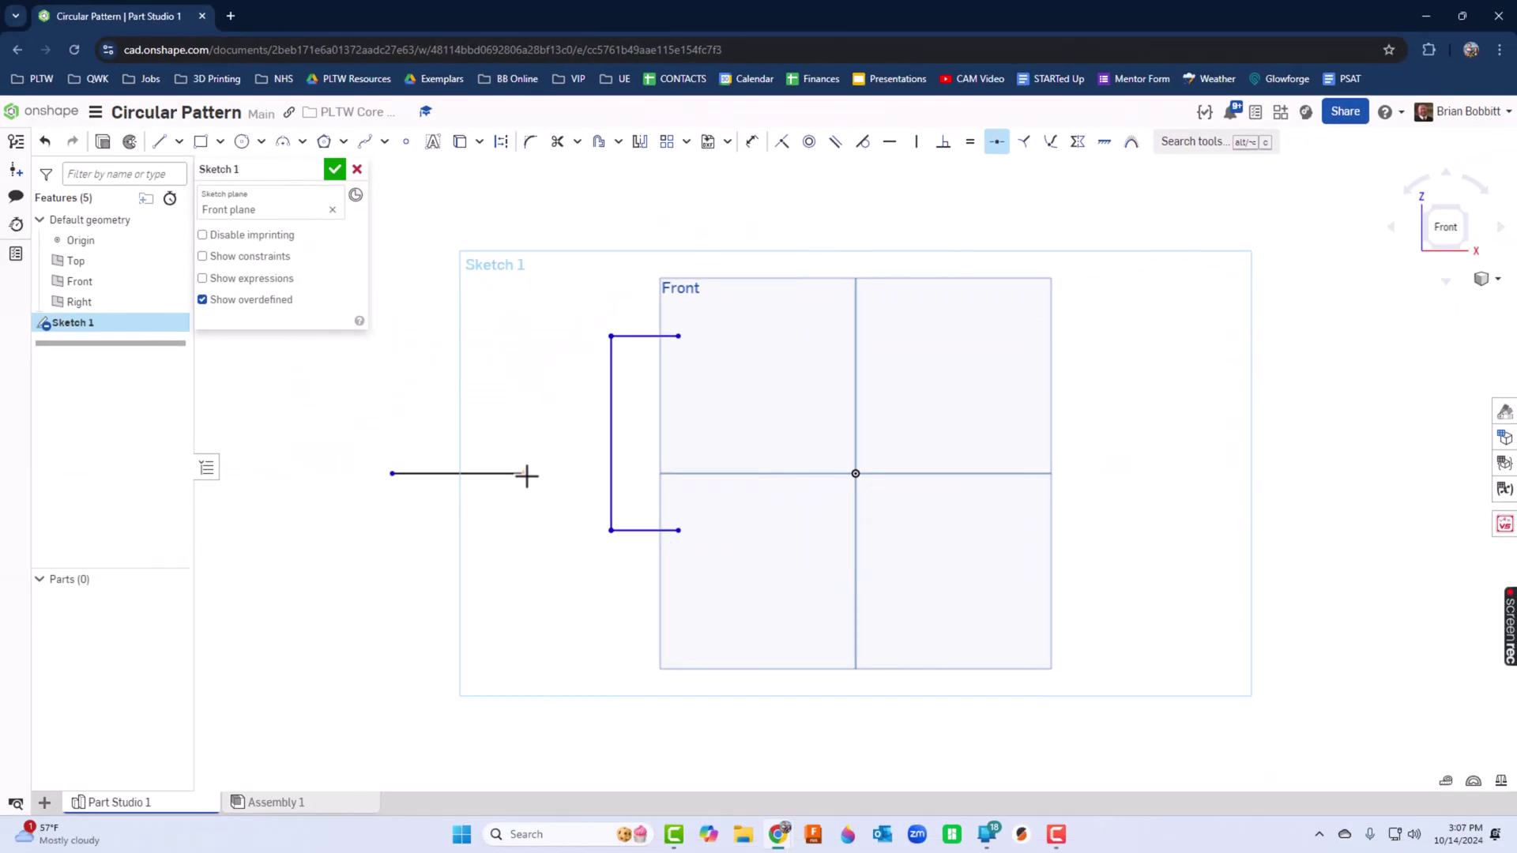
{"action": "left_click", "coordinate": [610, 409]}
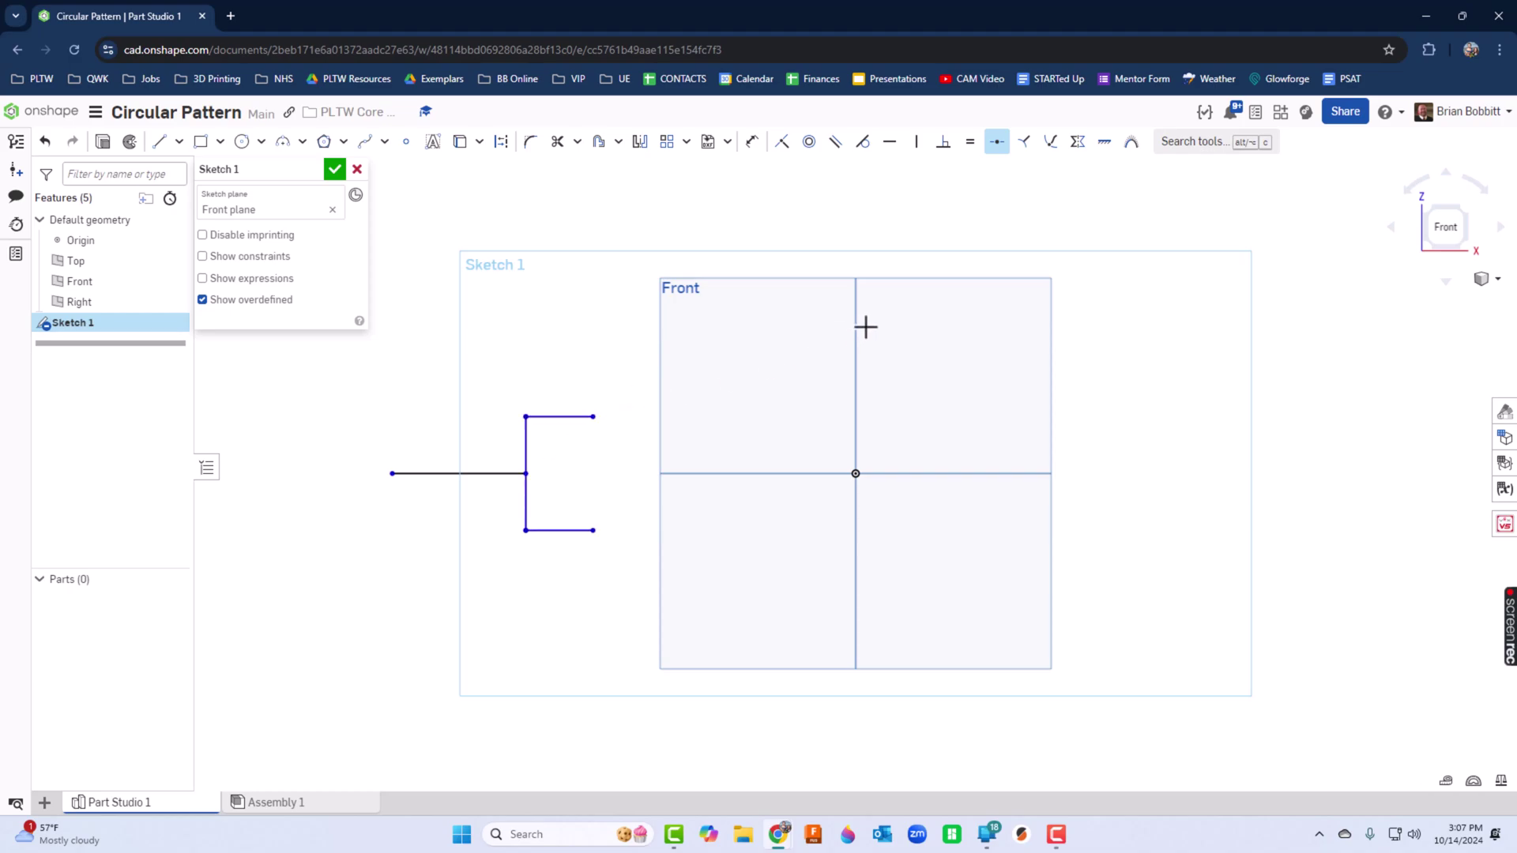
- Sketch two circles above the bracket, about 1.31 and 0.71 in diameter, and two below it, about 1.42 and 0.44 in
{"action": "left_click", "coordinate": [242, 143]}
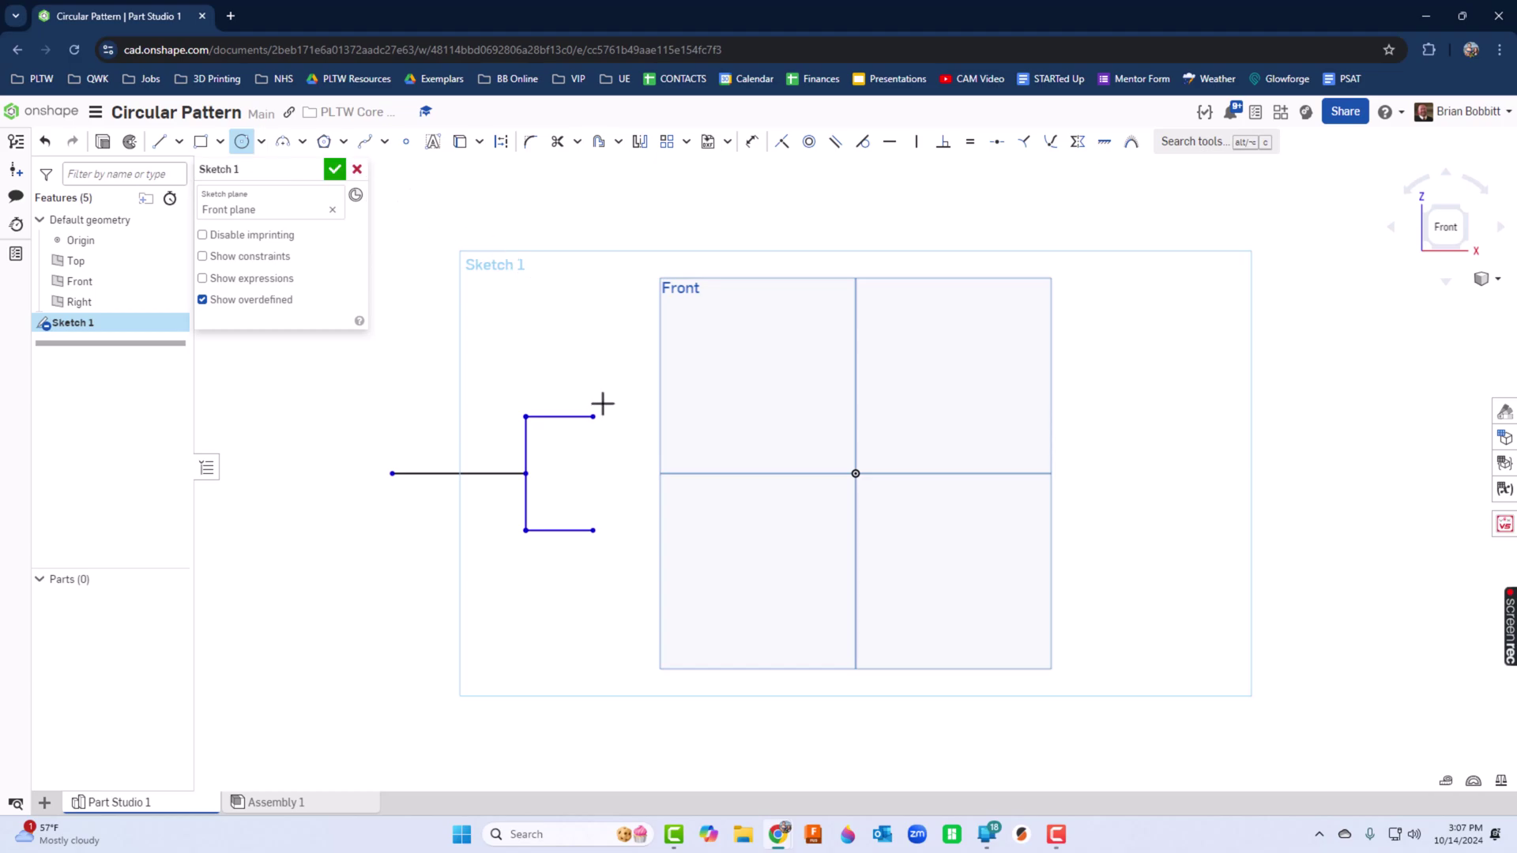
{"action": "left_click", "coordinate": [585, 342]}
{"action": "left_click", "coordinate": [609, 308]}
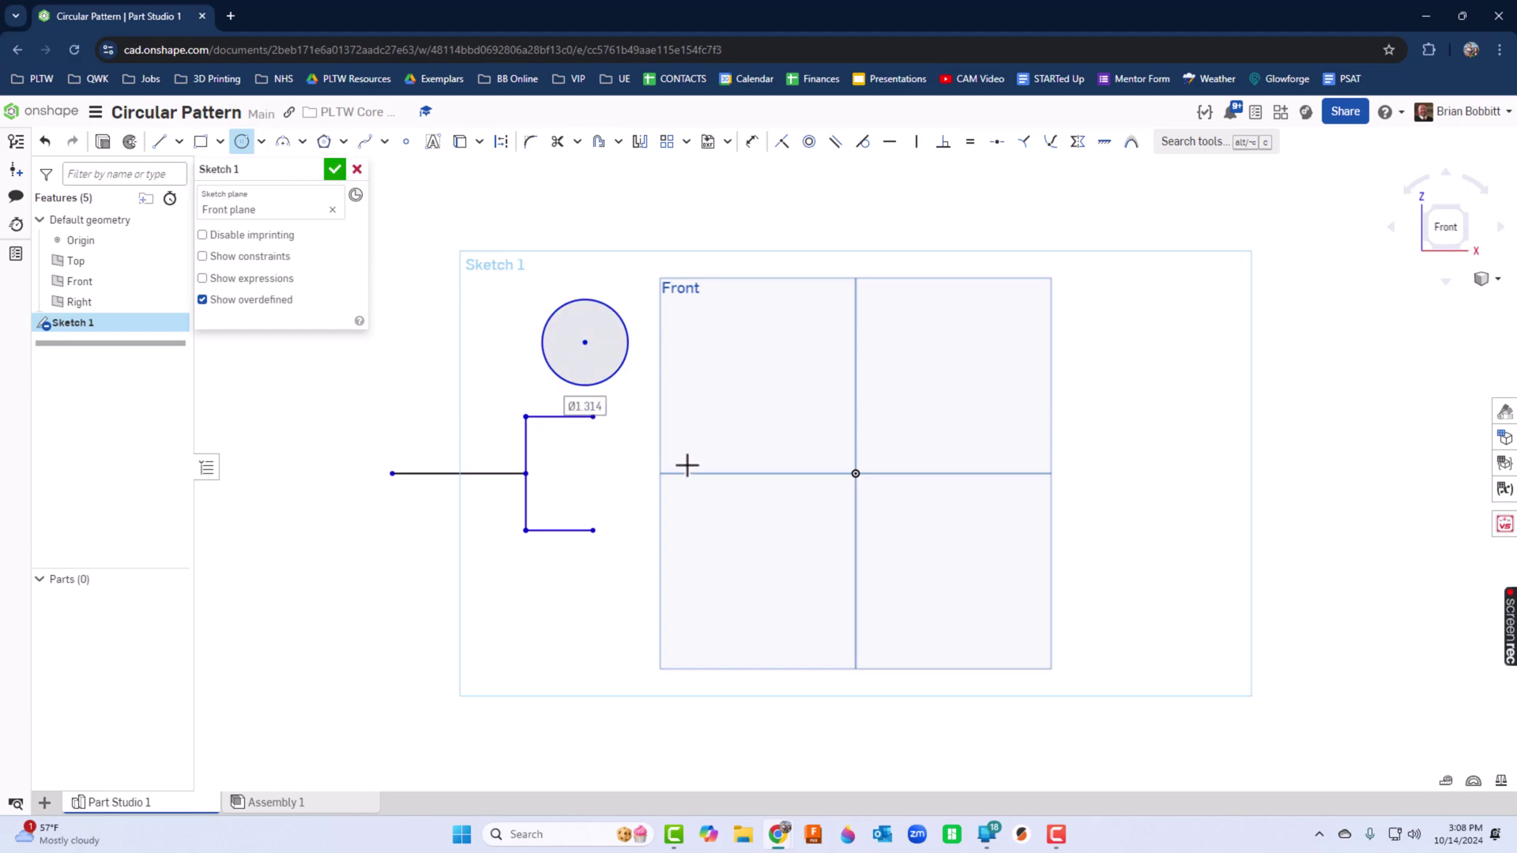
{"action": "left_click", "coordinate": [709, 320]}
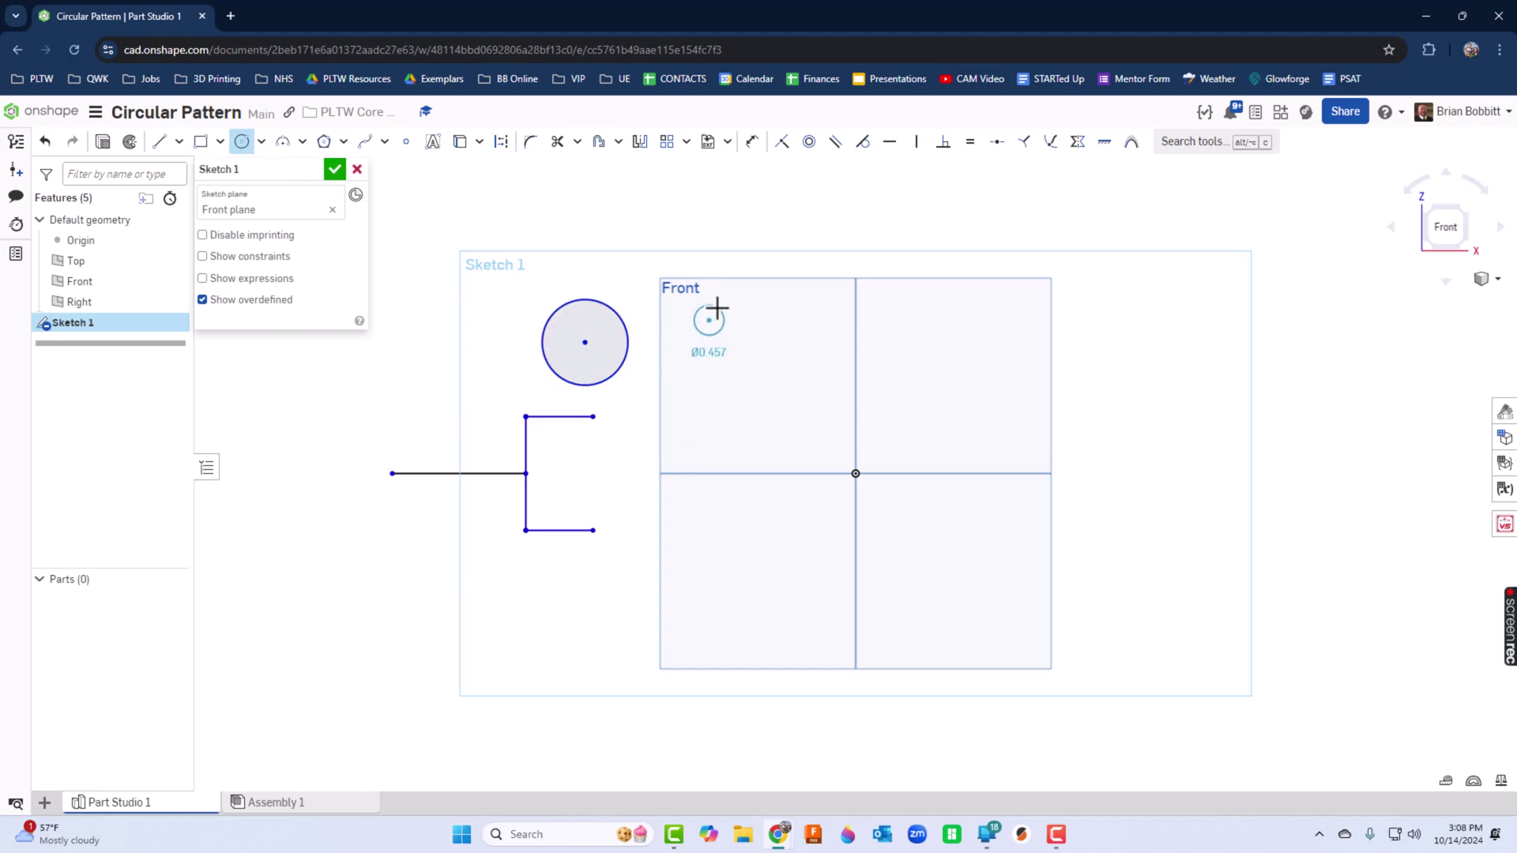
{"action": "left_click", "coordinate": [723, 316]}
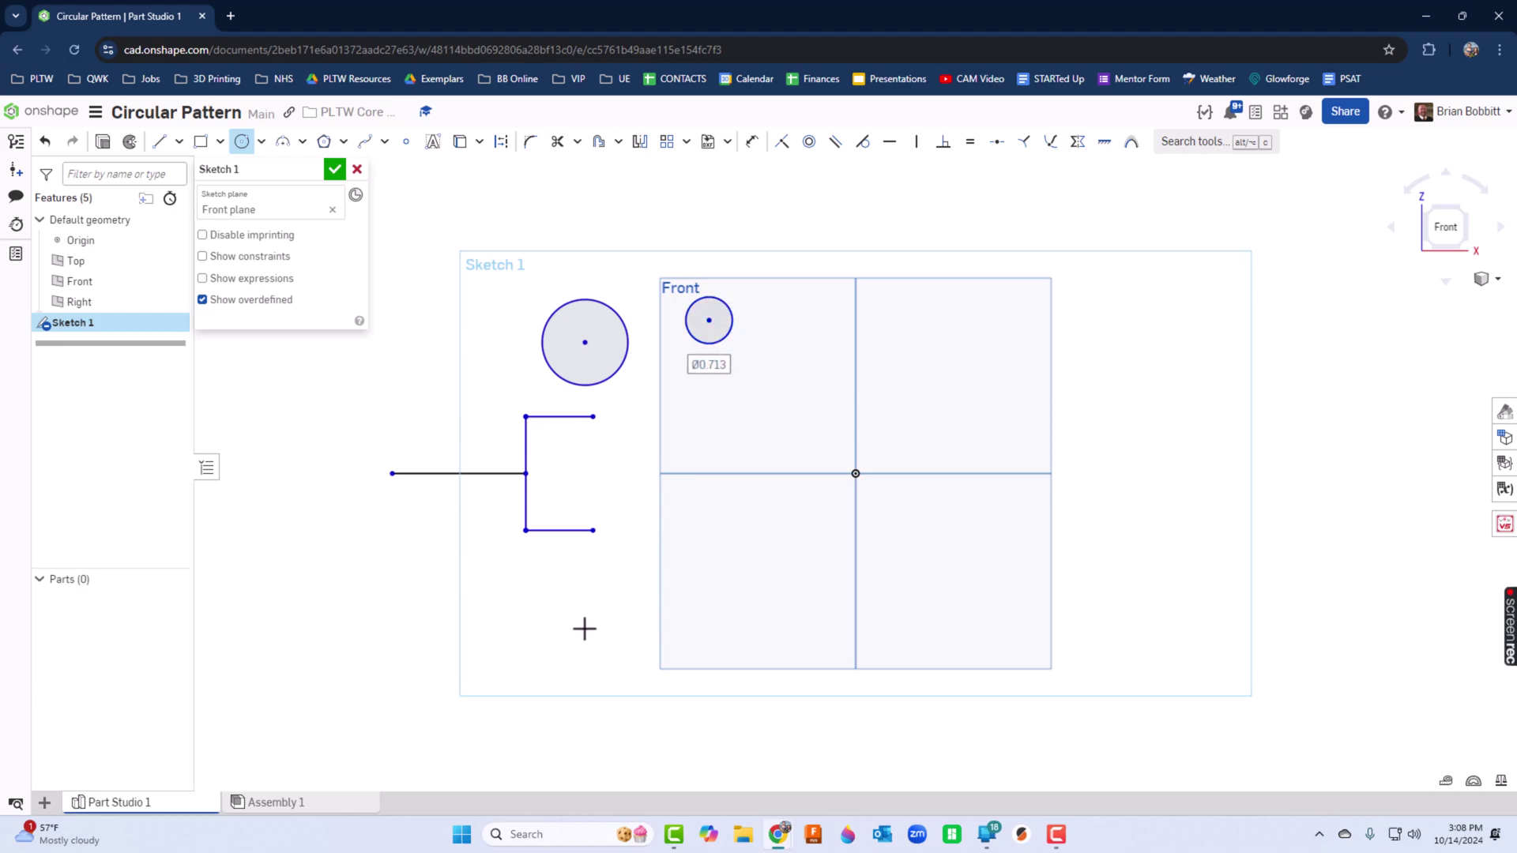
{"action": "left_click", "coordinate": [538, 625]}
{"action": "left_click", "coordinate": [562, 586]}
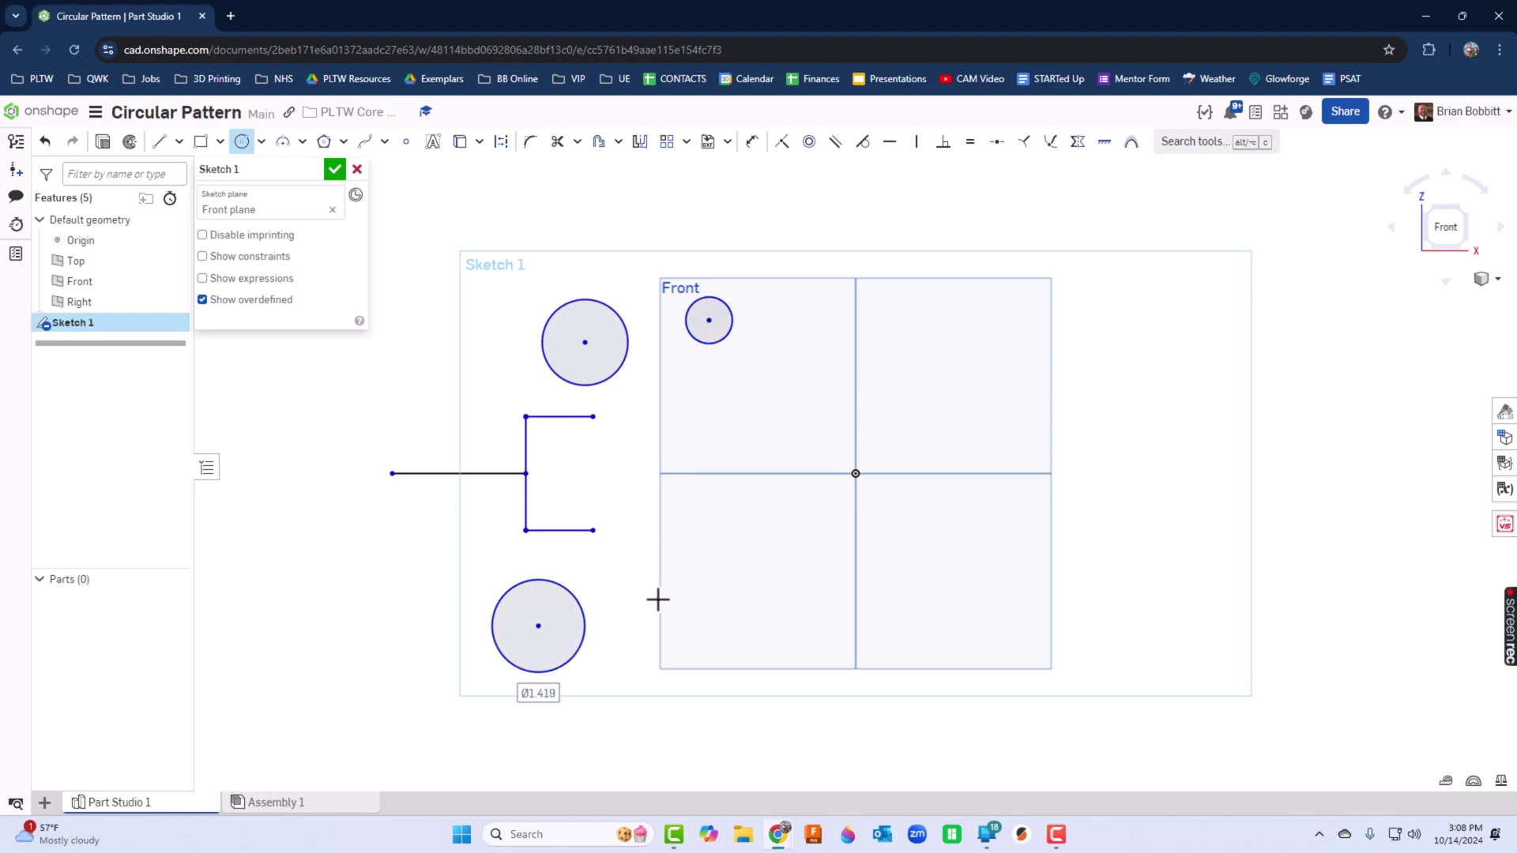
{"action": "left_click", "coordinate": [657, 598]}
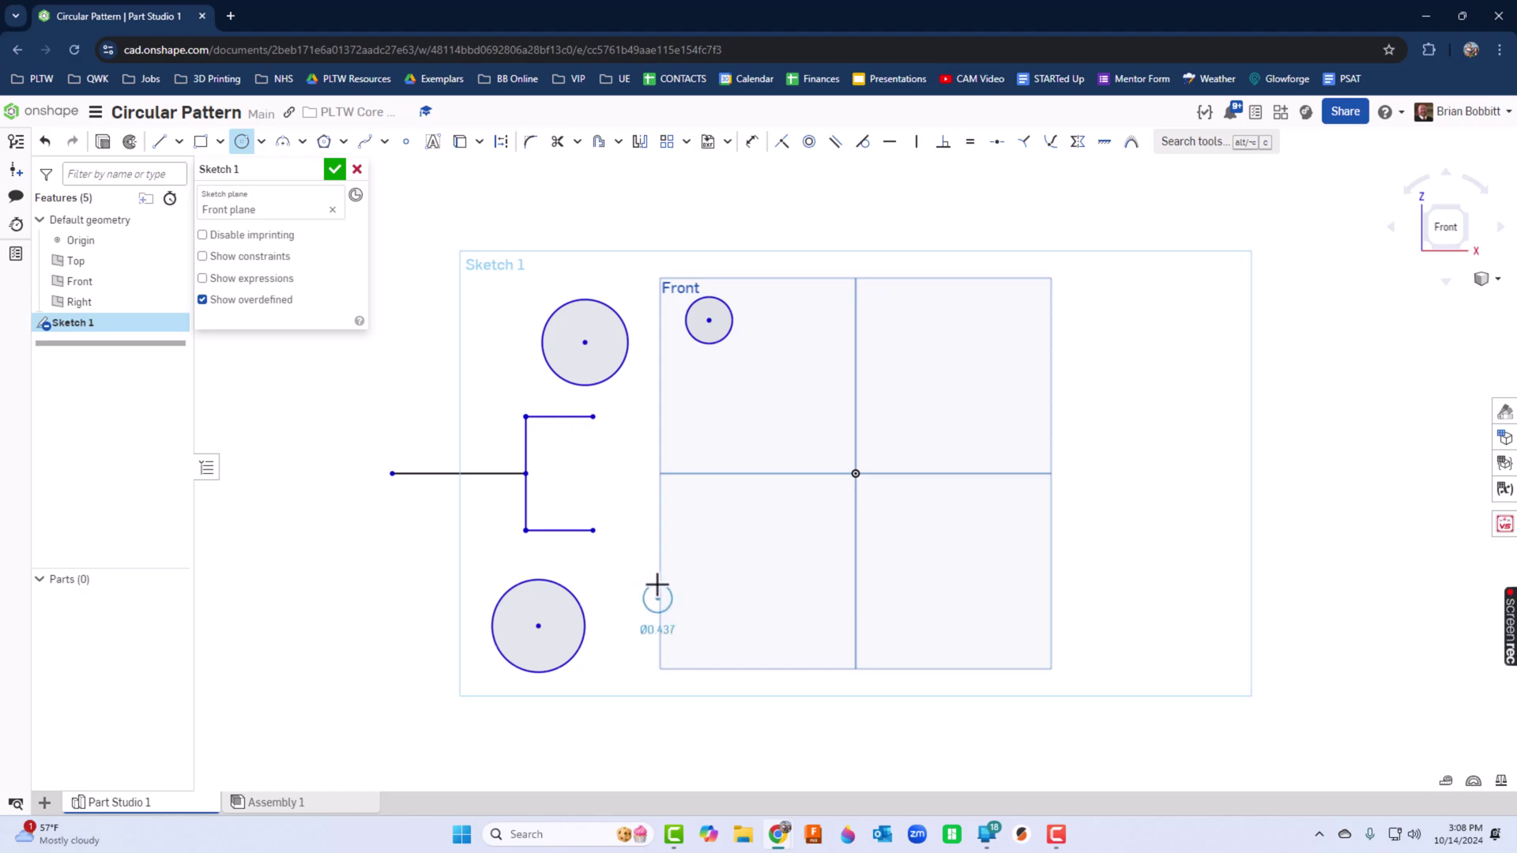
{"action": "left_click", "coordinate": [667, 588]}
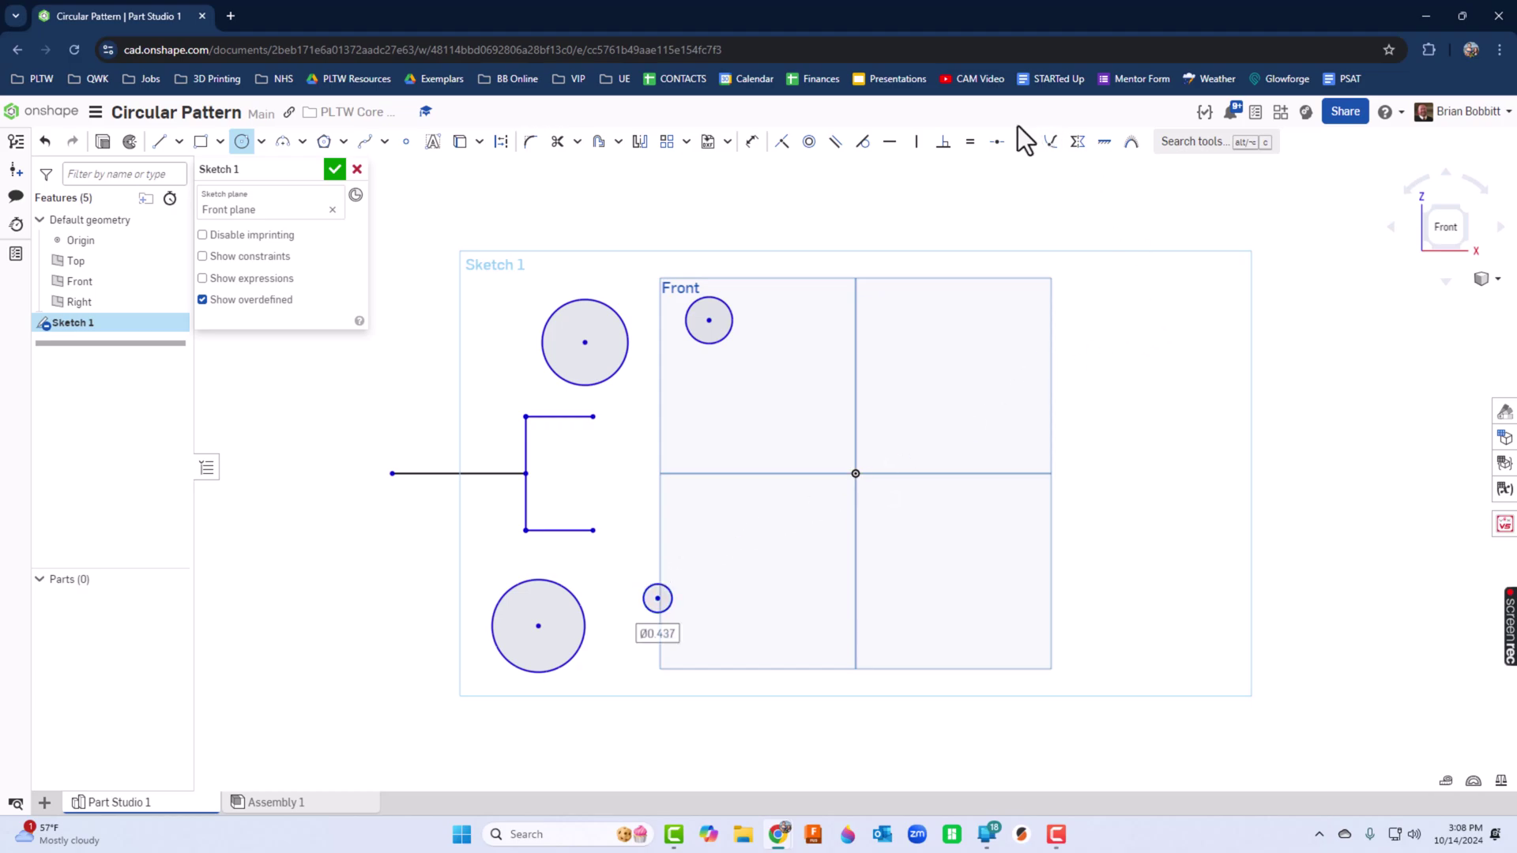
- Make the larger upper circle's center coincident with the free endpoint of the bracket's upper line
{"action": "left_click", "coordinate": [781, 144]}
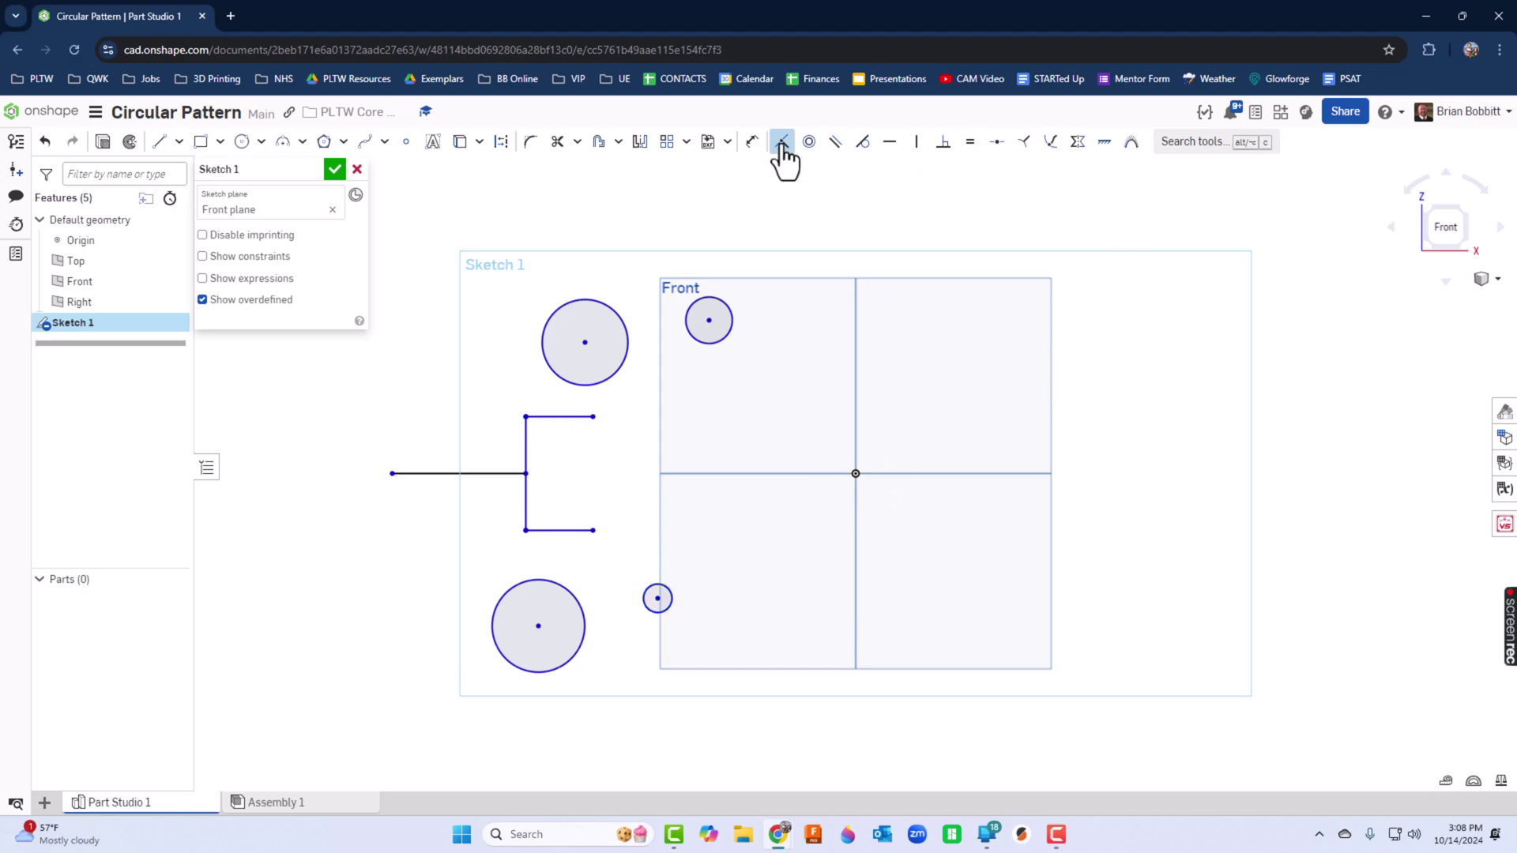
{"action": "left_click", "coordinate": [584, 343]}
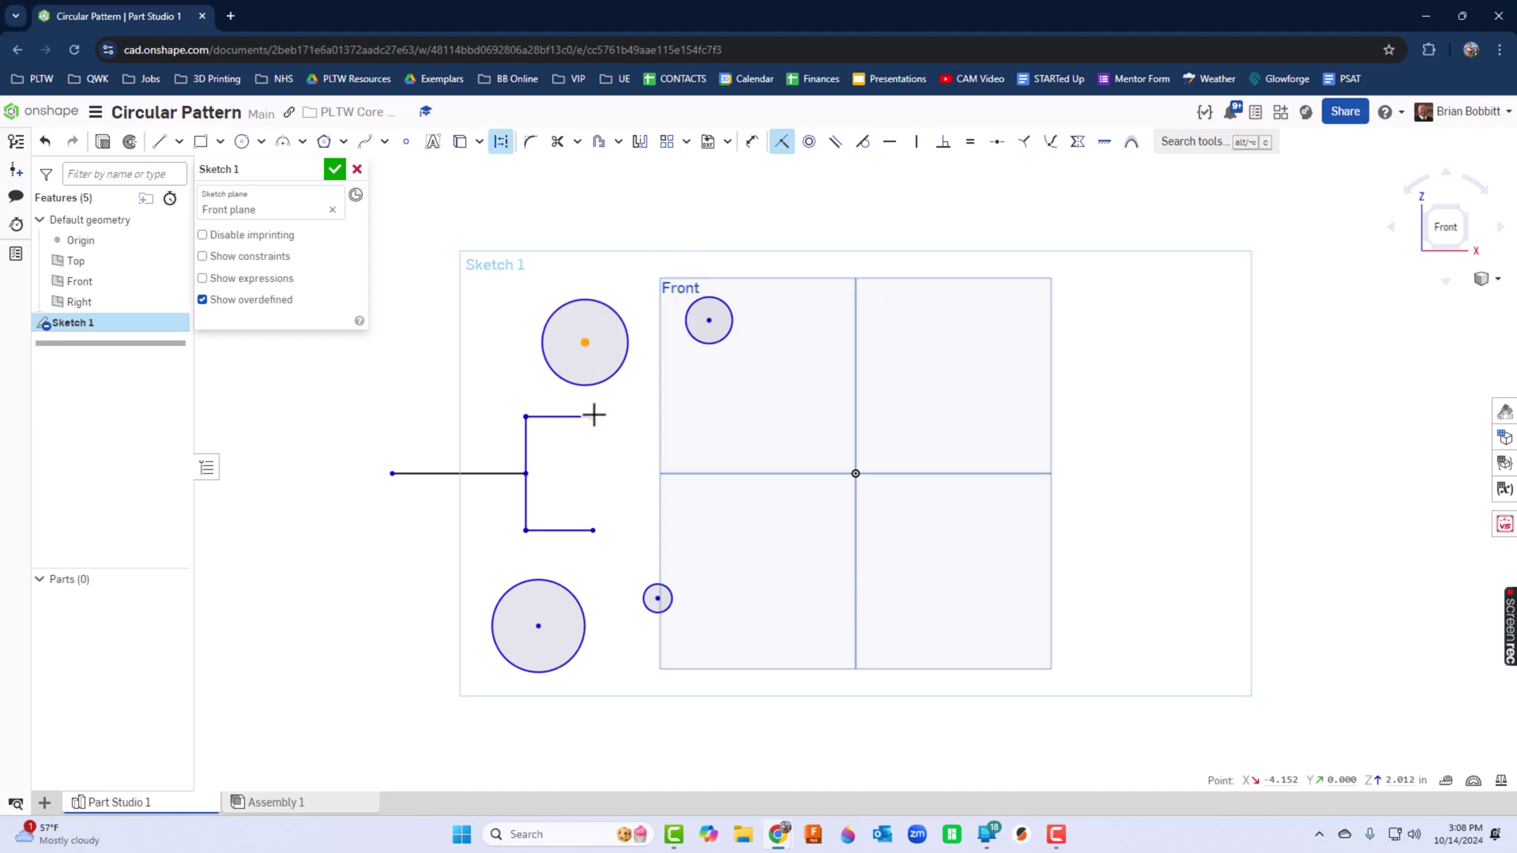
{"action": "left_click", "coordinate": [594, 416]}
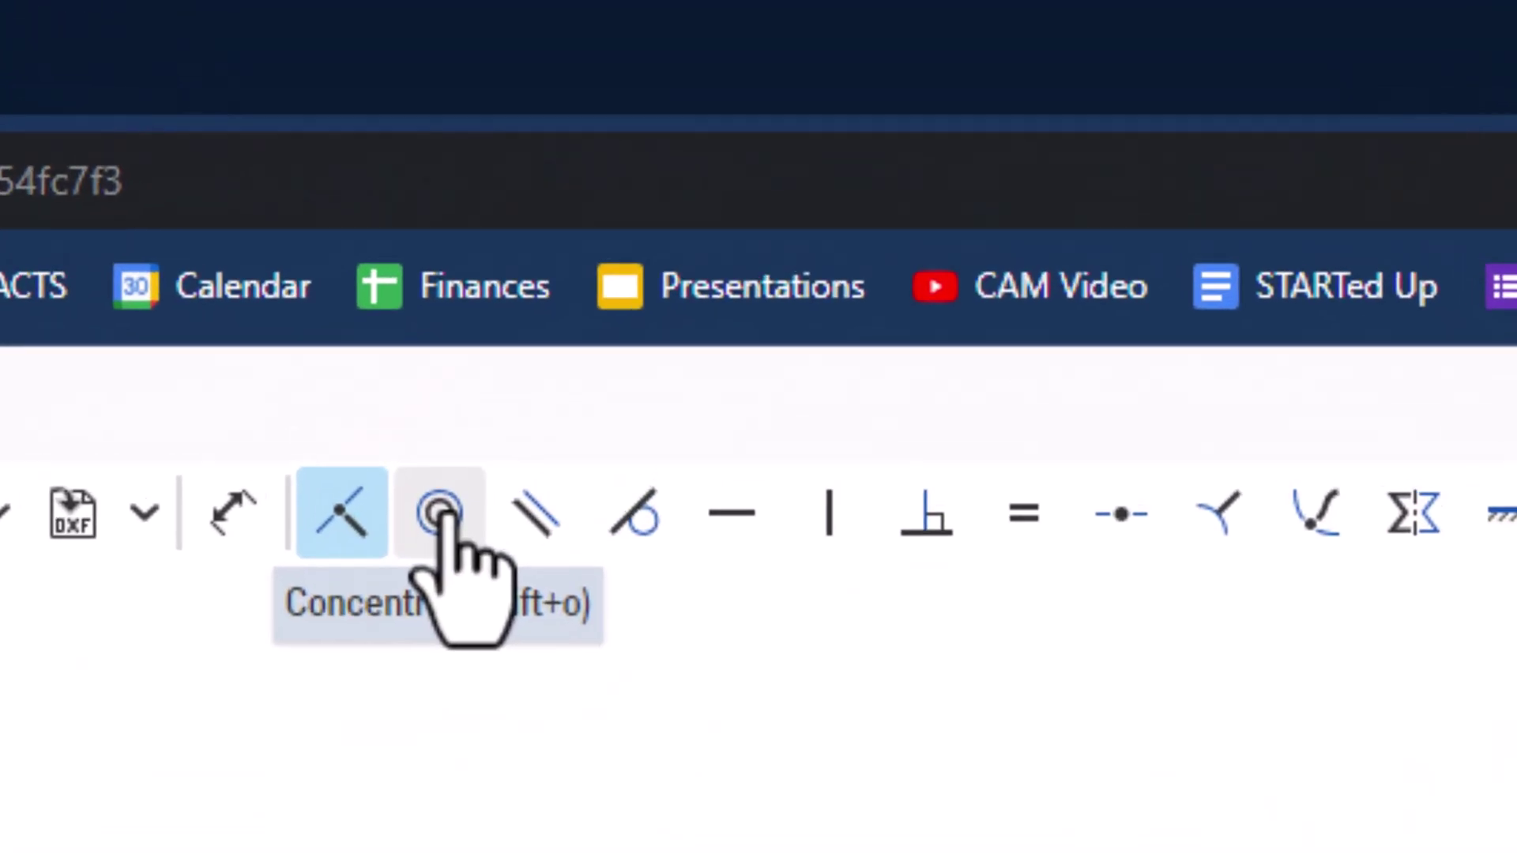
- Make the small upper circle concentric with the larger circle at the end of the bracket's upper line
{"action": "left_click", "coordinate": [404, 553]}
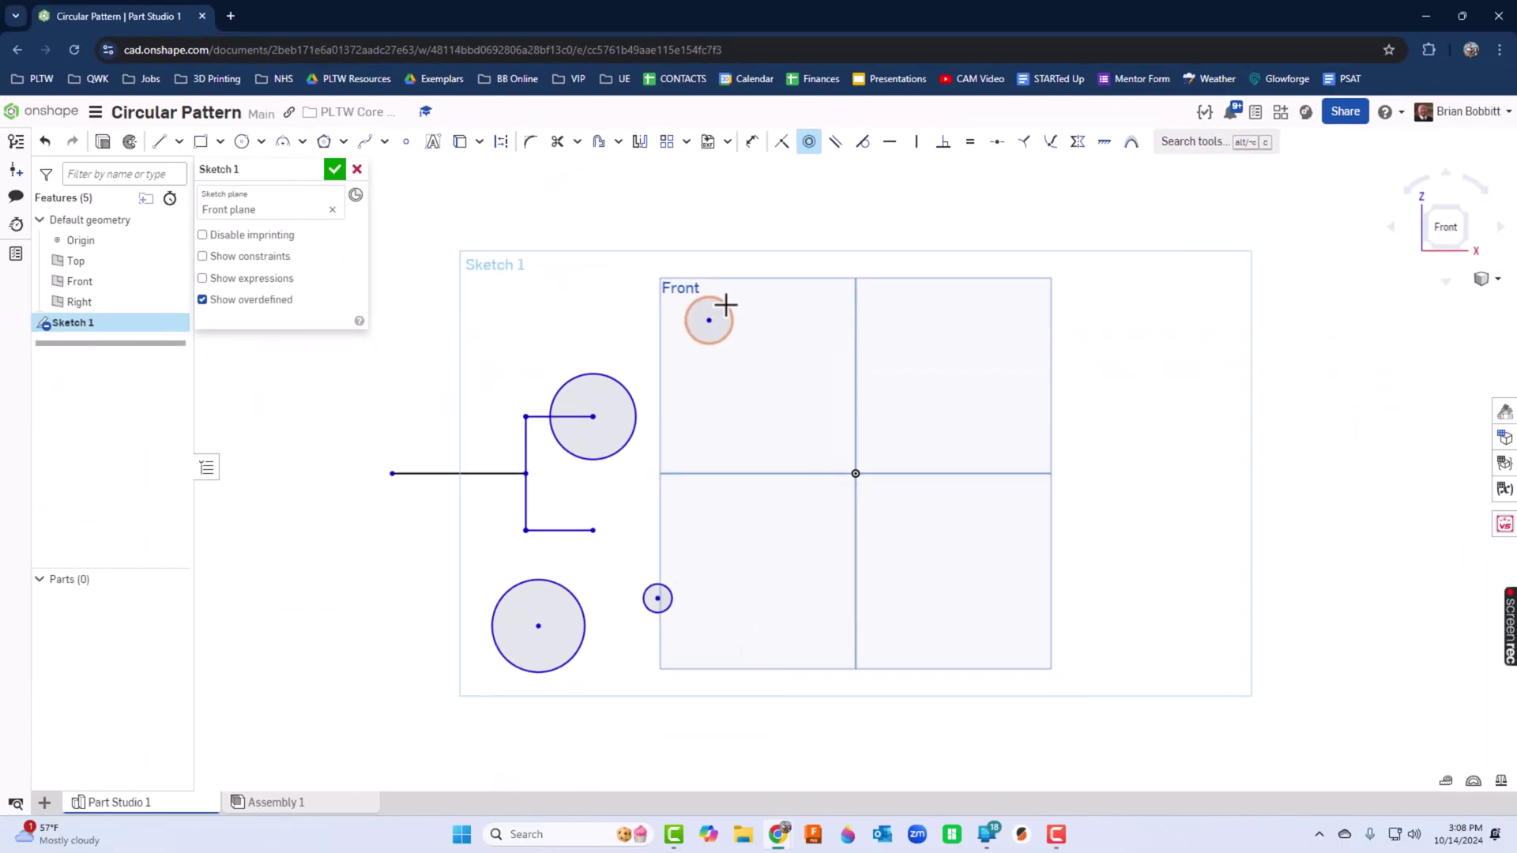
{"action": "left_click", "coordinate": [620, 379]}
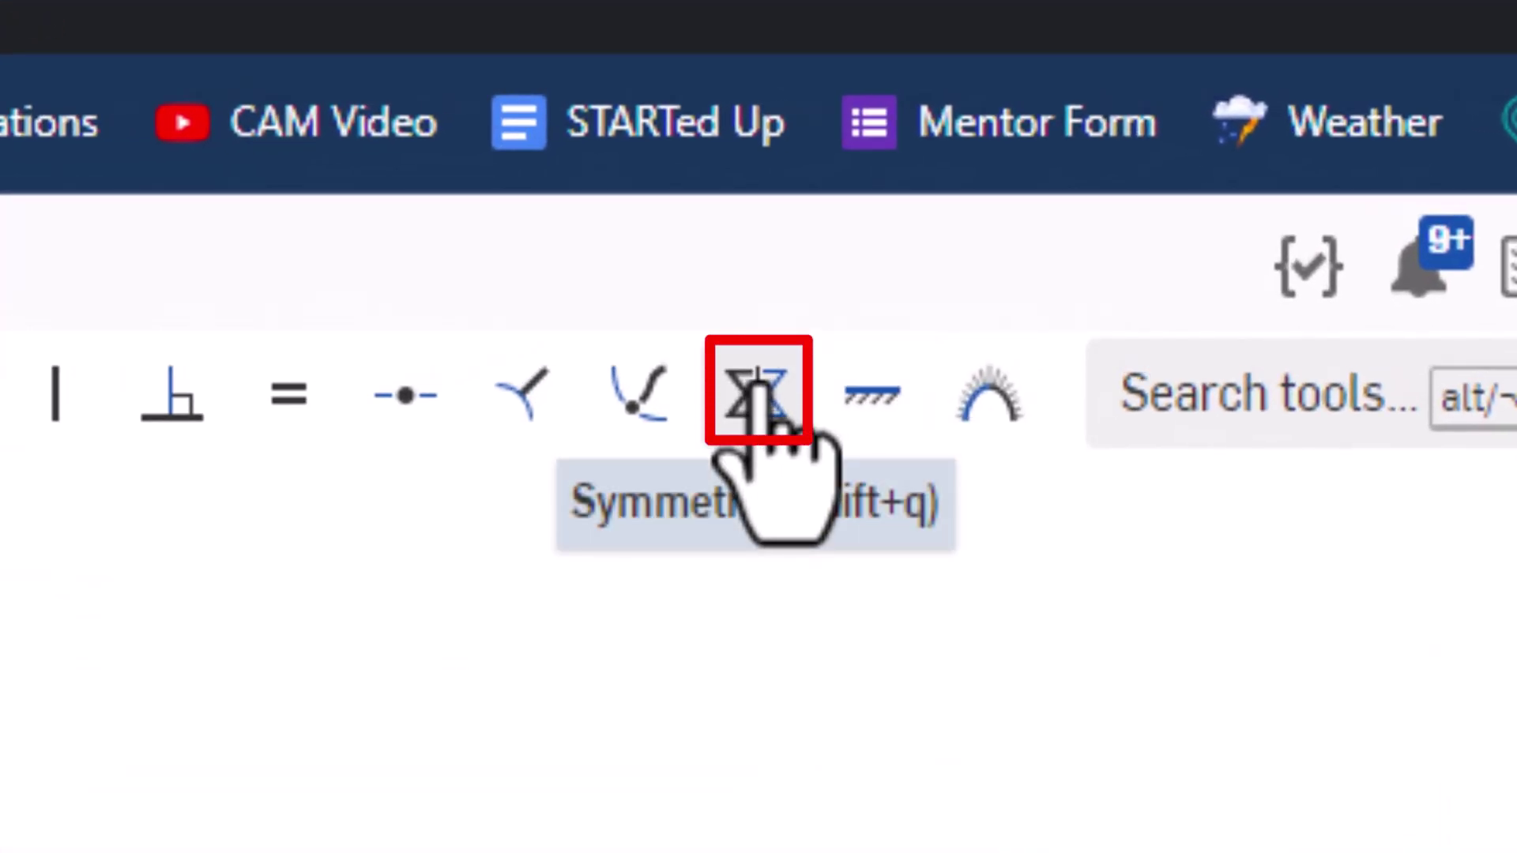
- Apply a Symmetric constraint to the small upper and small lower circles about the horizontal line joined to the bracket
{"action": "left_click", "coordinate": [758, 395]}
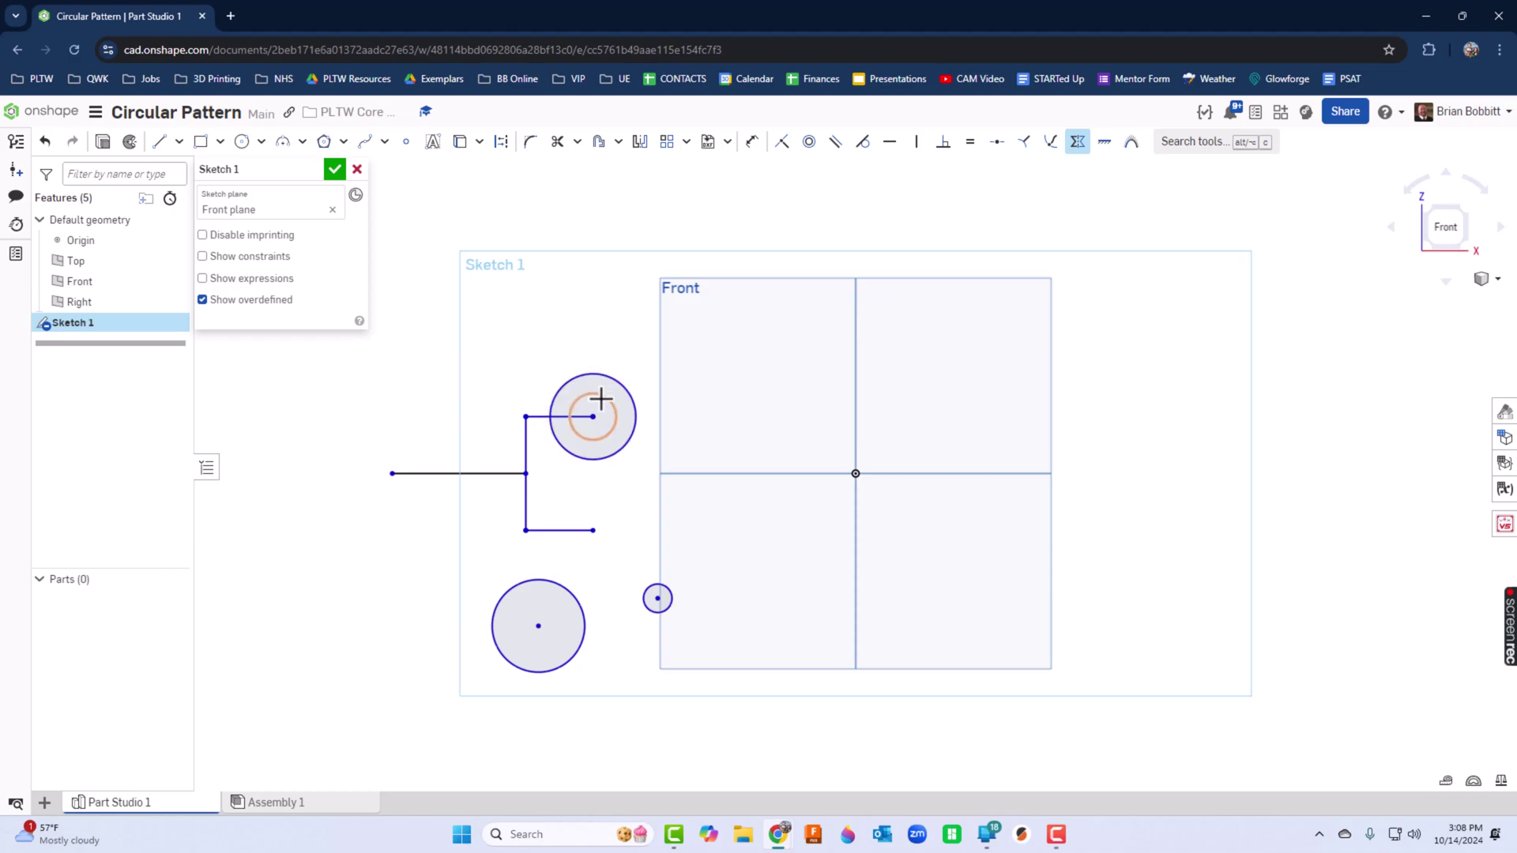
{"action": "left_click", "coordinate": [600, 397]}
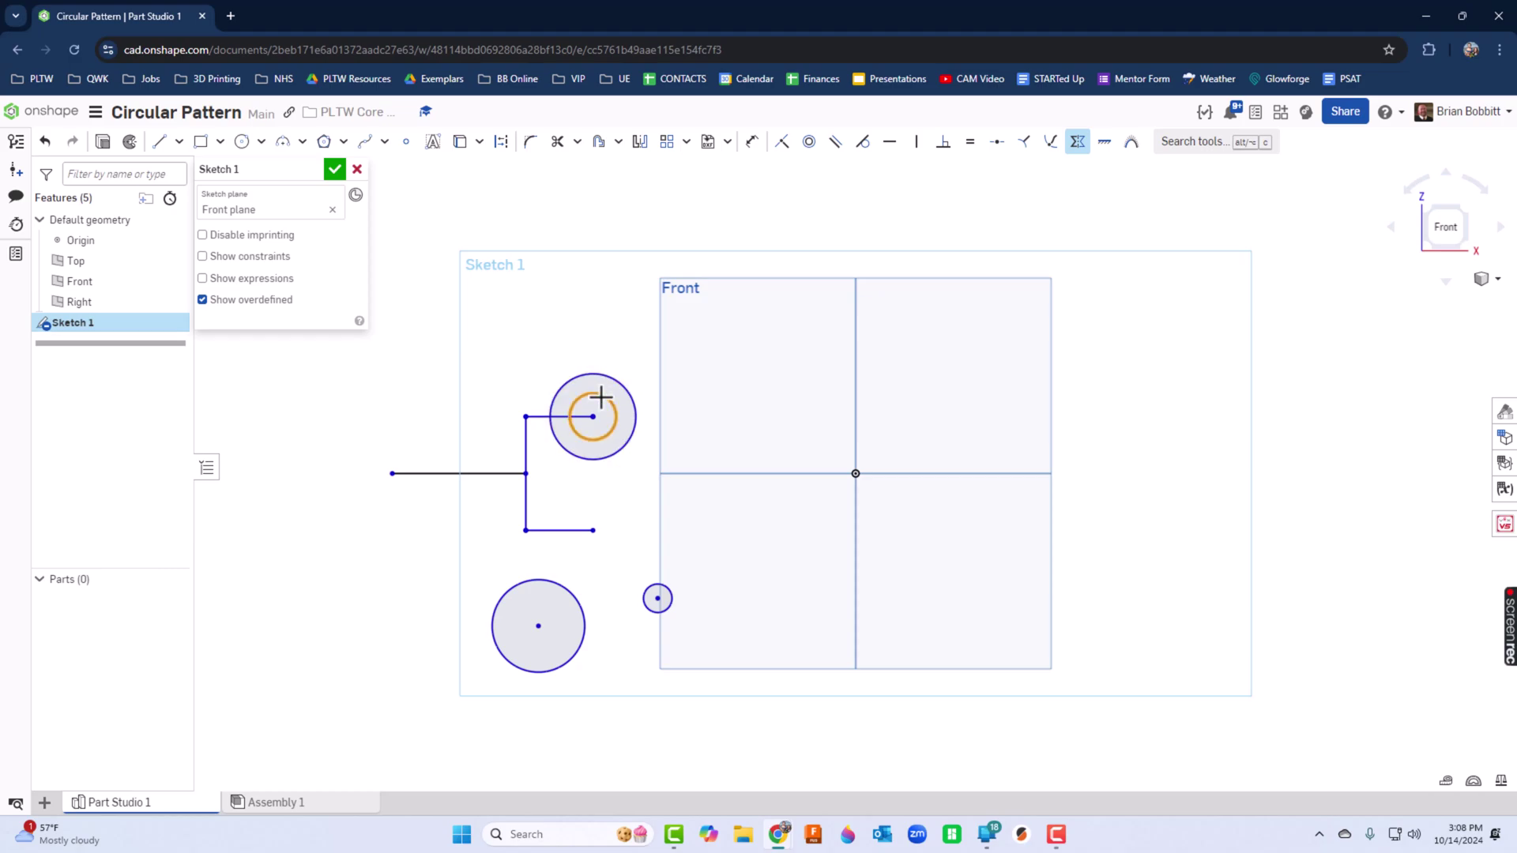
{"action": "left_click", "coordinate": [657, 585]}
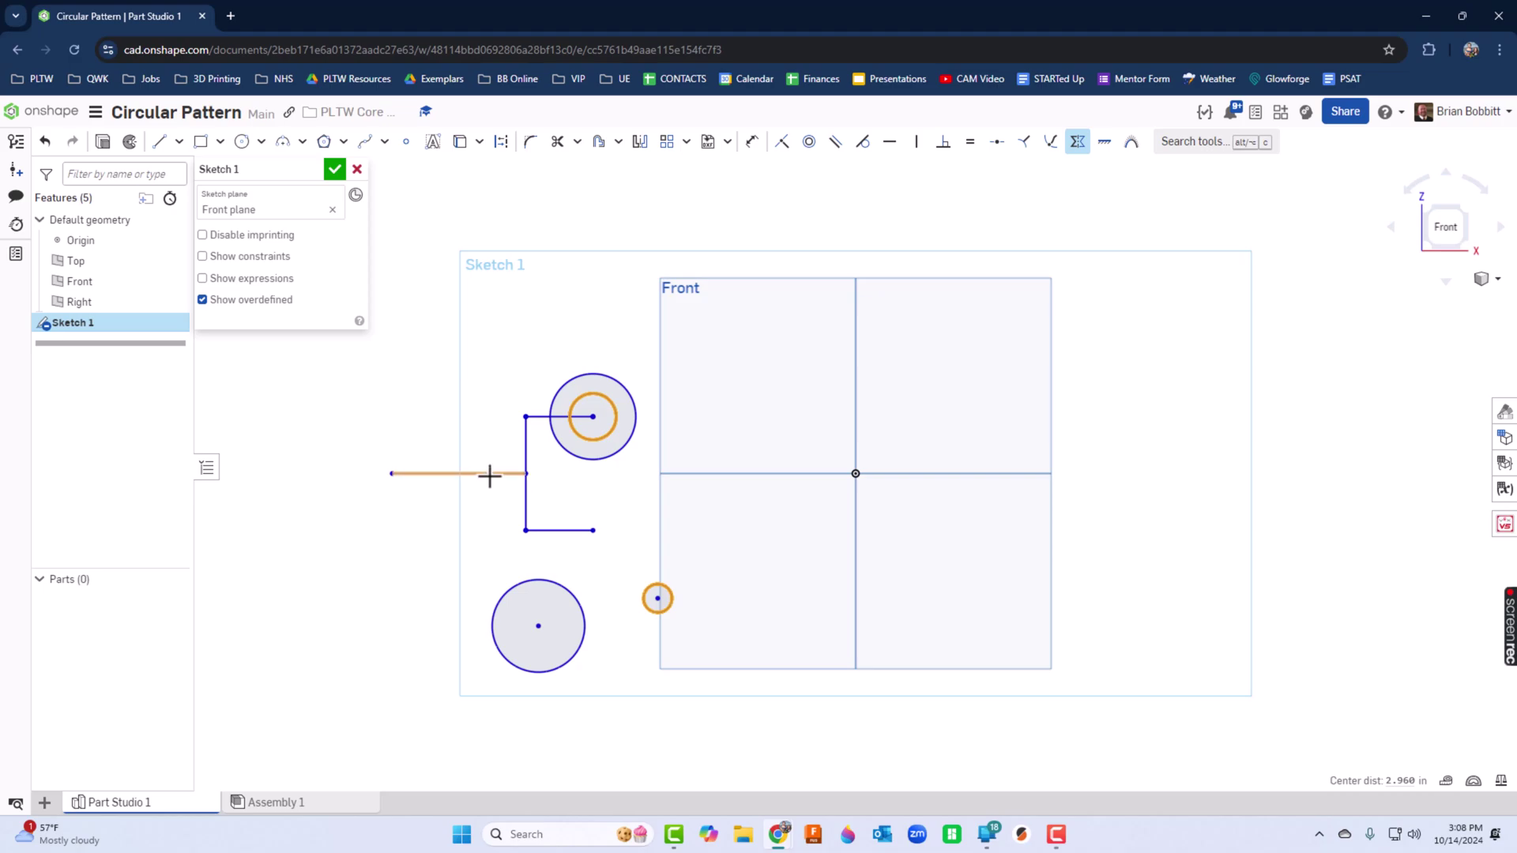
{"action": "key", "text": "e"}
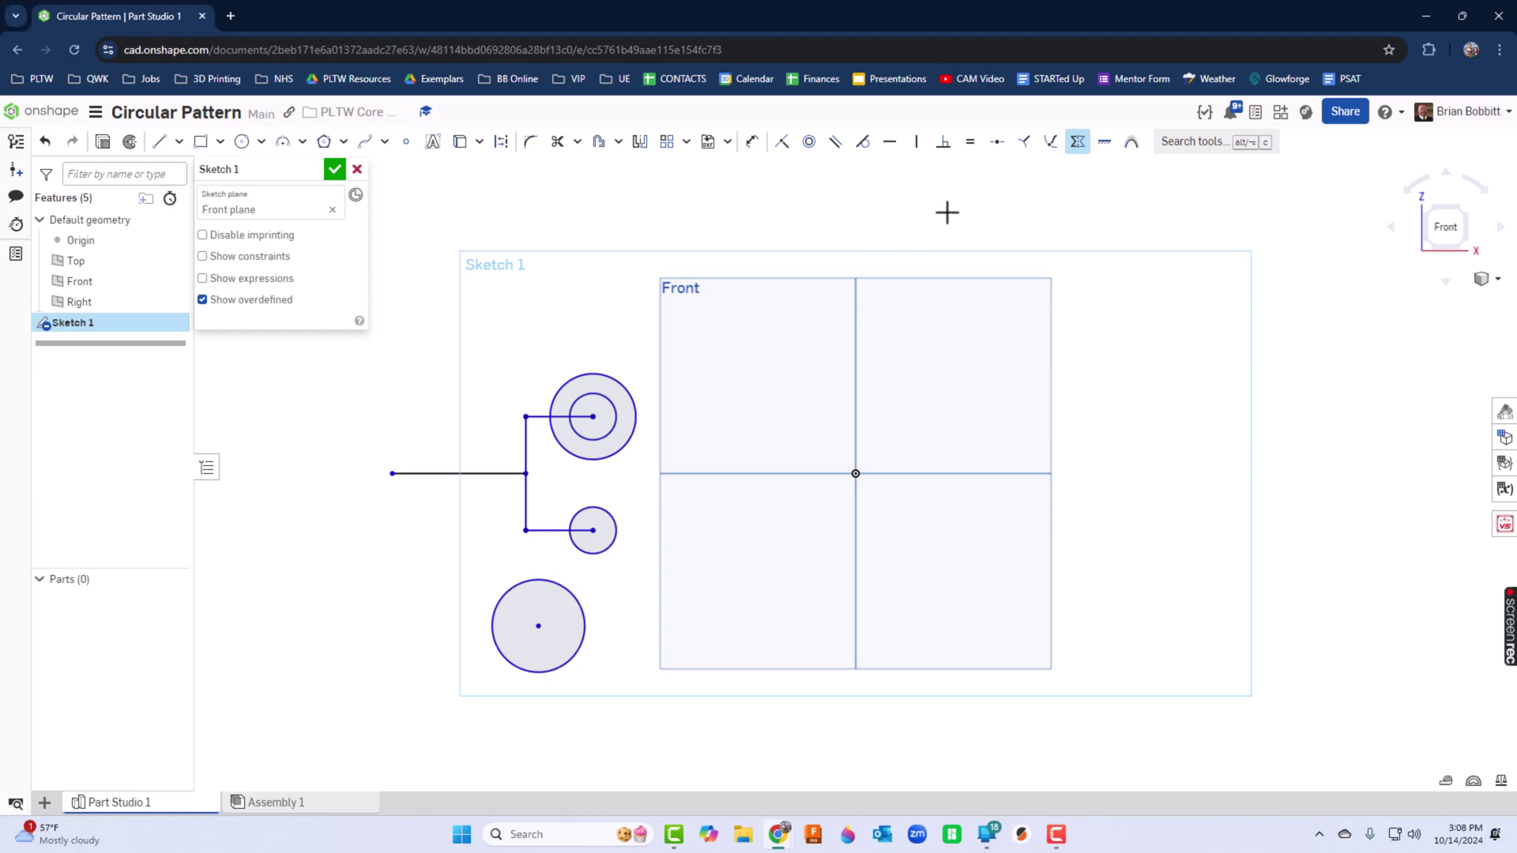
- Make the two large circles symmetric about the horizontal line joined to the bracket
{"action": "left_click", "coordinate": [1088, 148]}
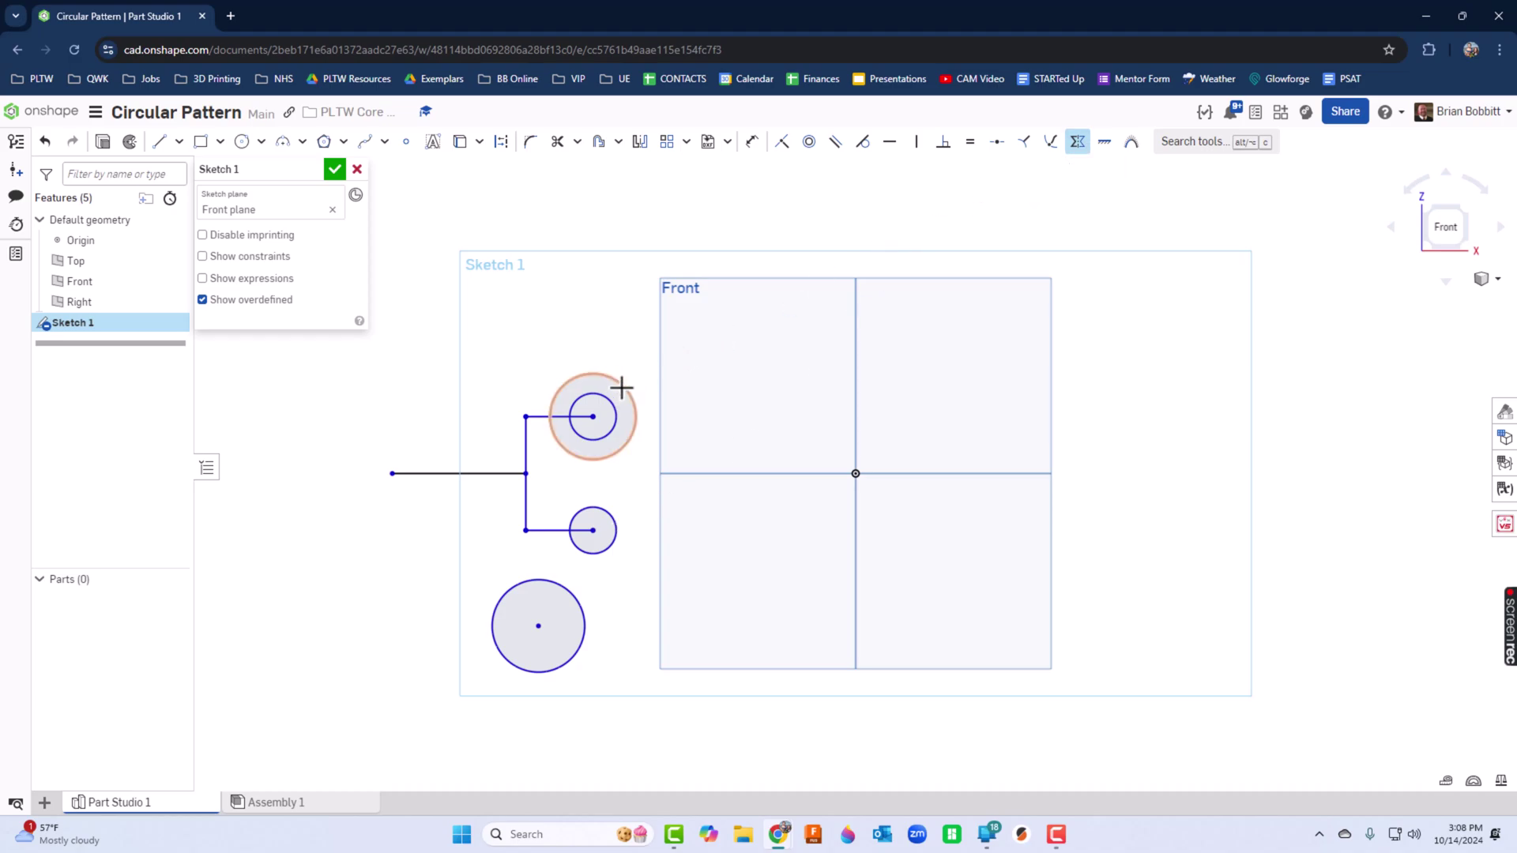
{"action": "left_click", "coordinate": [626, 424]}
{"action": "left_click", "coordinate": [559, 586]}
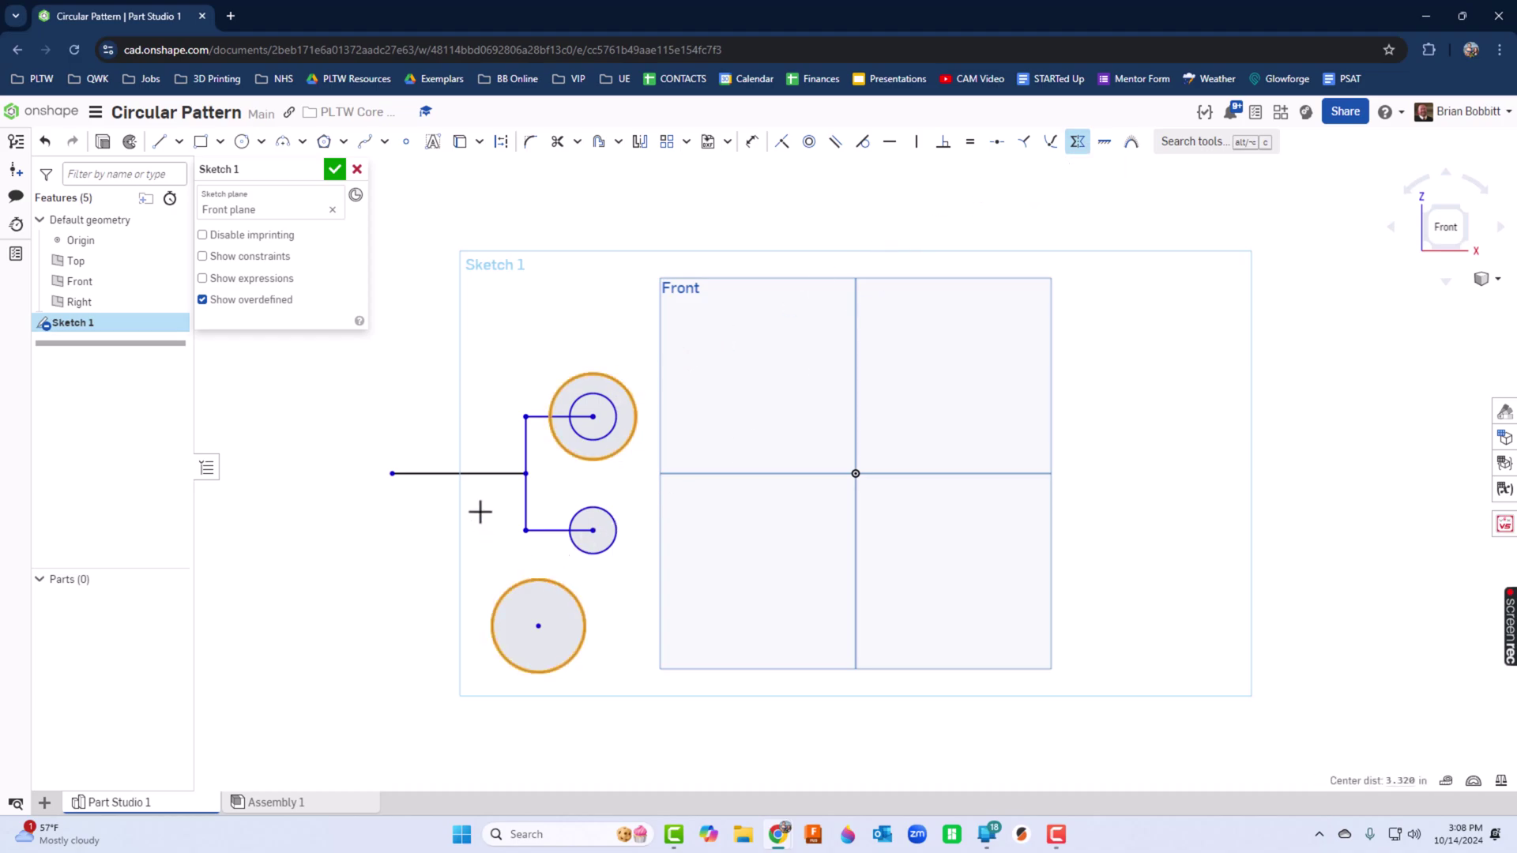
{"action": "left_click", "coordinate": [472, 475]}
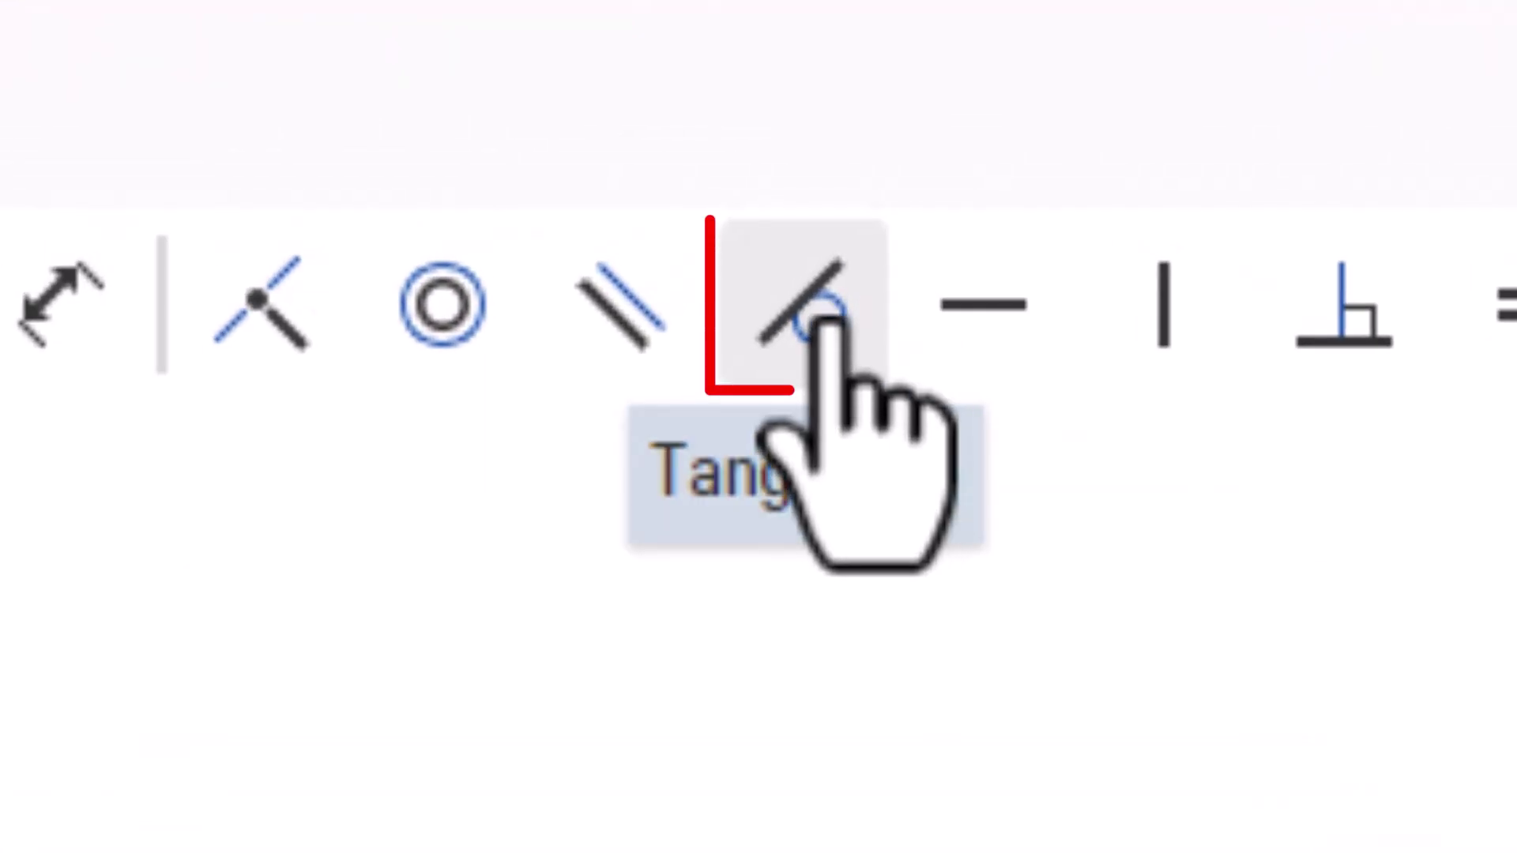
- Apply a Tangent constraint between the large upper circle and the large lower circle
{"action": "left_click", "coordinate": [824, 308]}
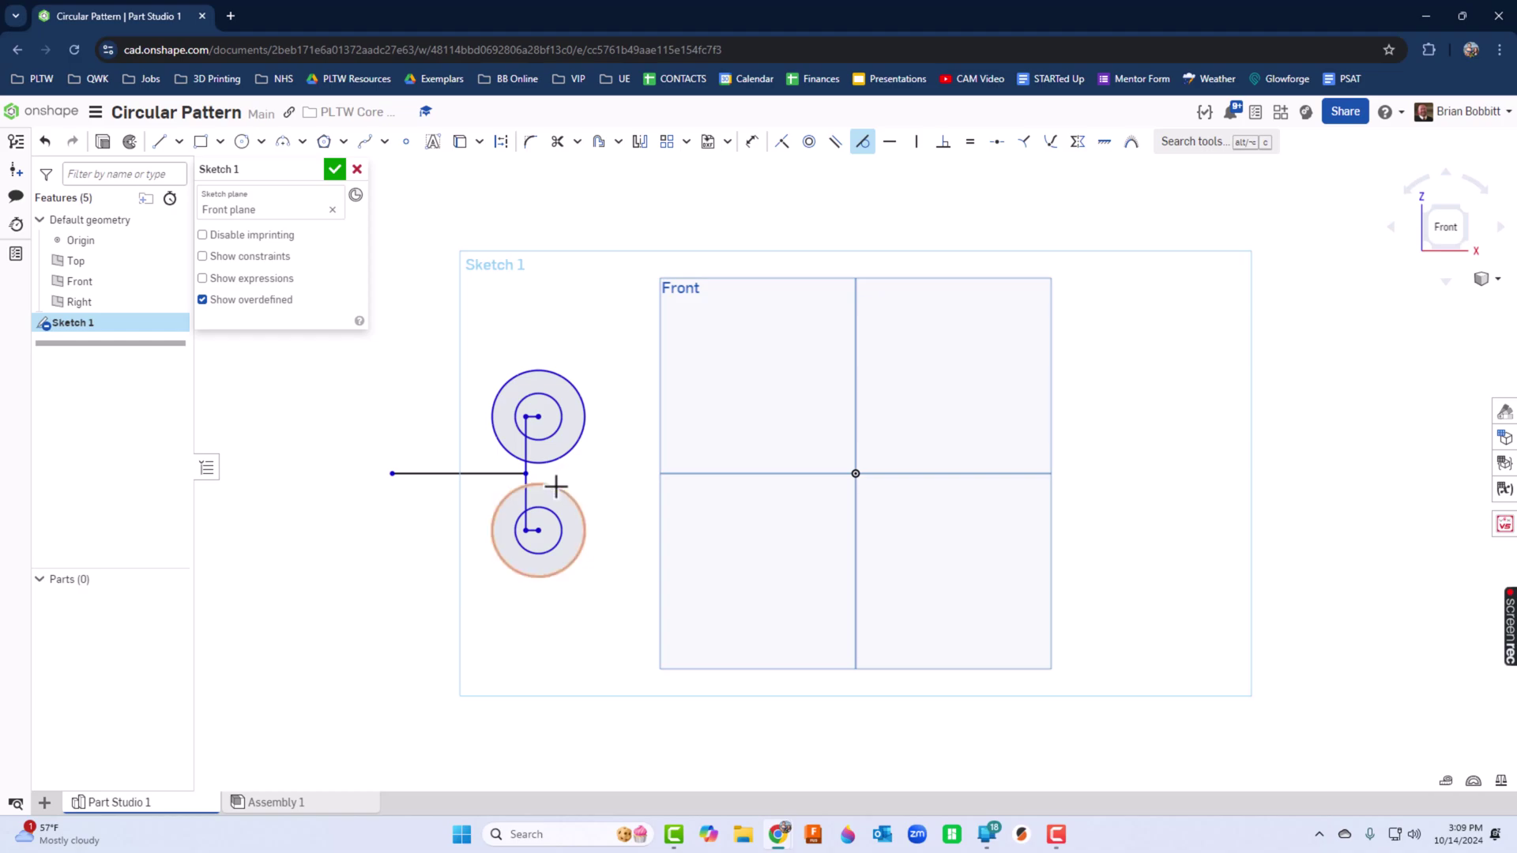
{"action": "left_click", "coordinate": [556, 487]}
{"action": "left_click", "coordinate": [560, 462]}
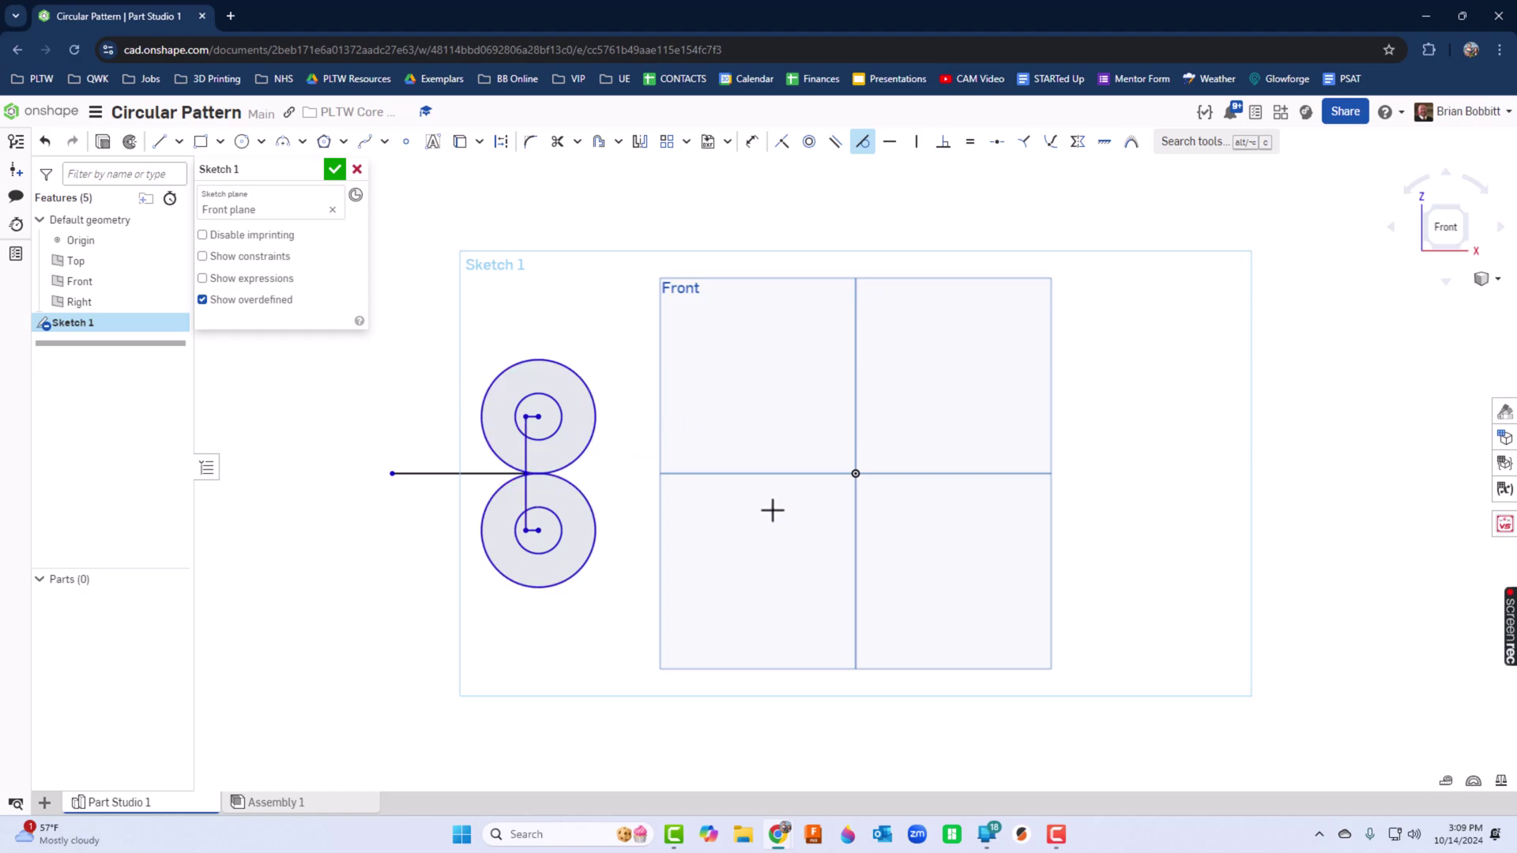
- Sketch a slanted line about 3.5 in long left of the horizontal line and constrain its midpoint to that line's left endpoint
{"action": "key", "text": "l"}
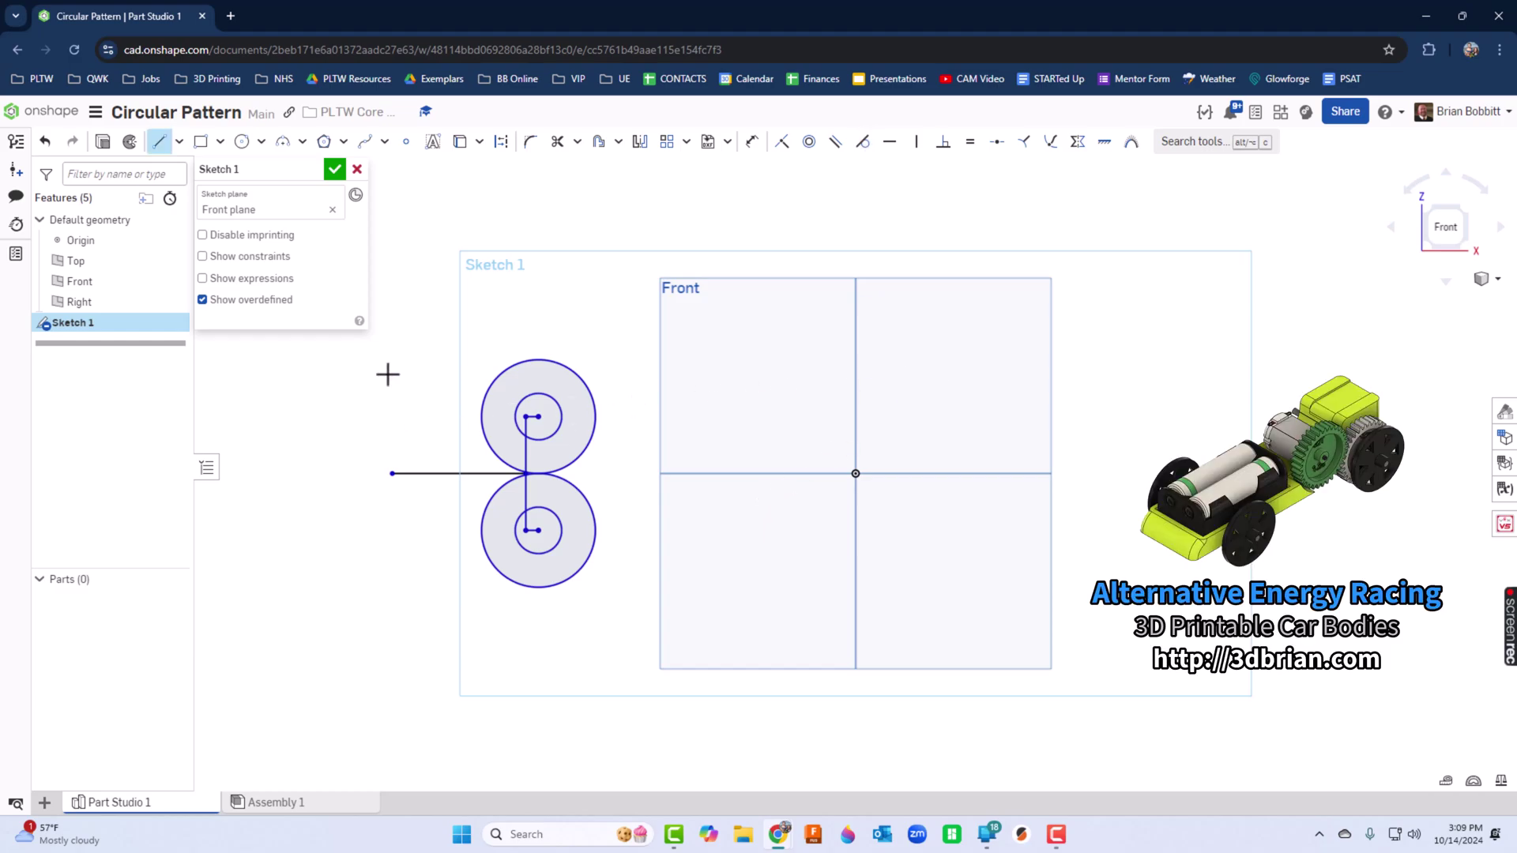
{"action": "left_click", "coordinate": [387, 372]}
{"action": "left_click", "coordinate": [314, 588]}
{"action": "key", "text": "Escape"}
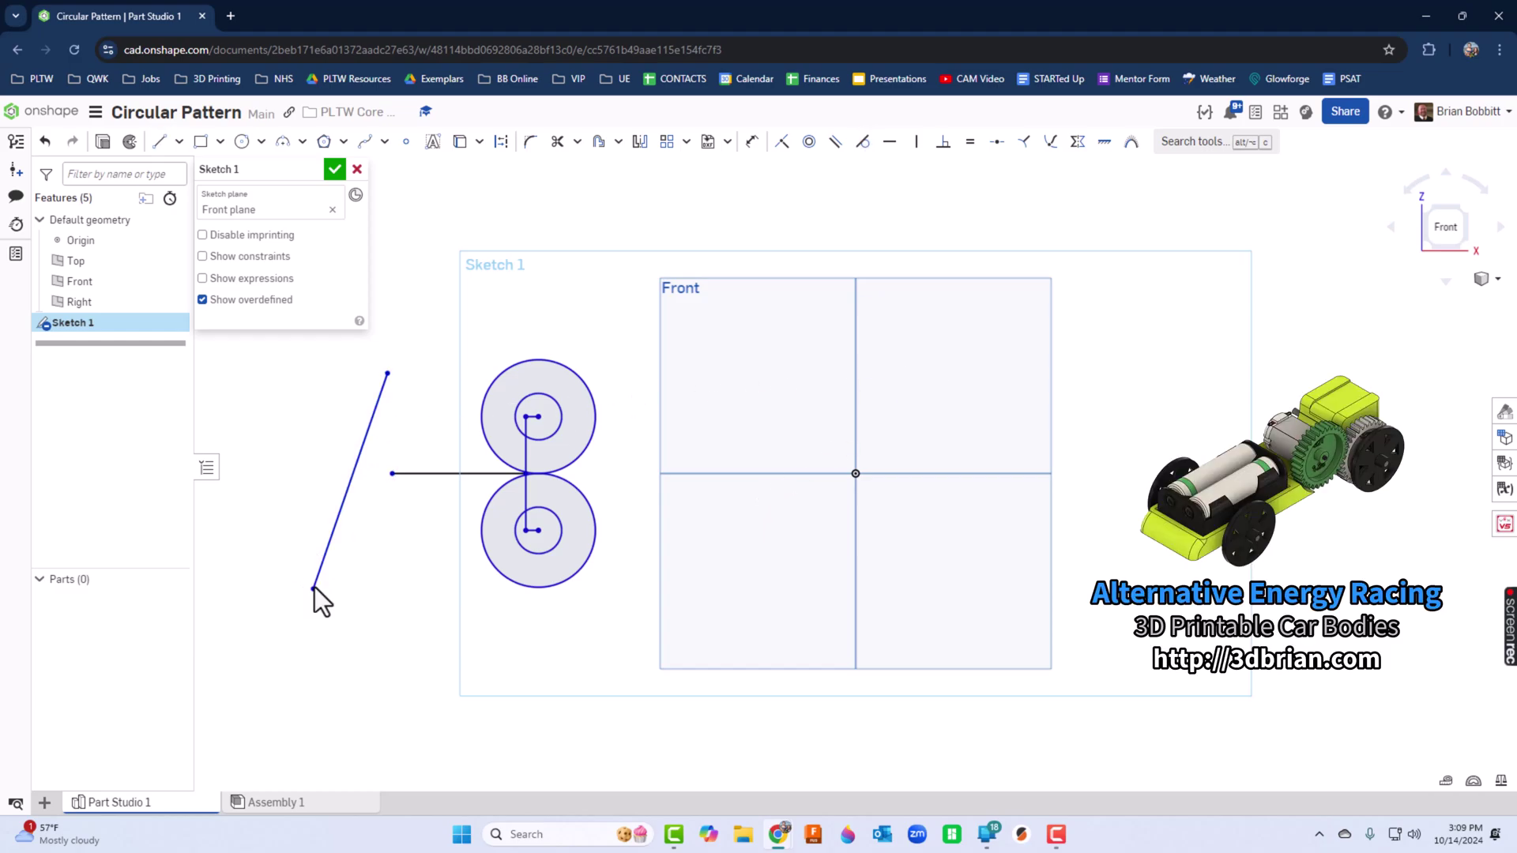
{"action": "left_click", "coordinate": [997, 142]}
{"action": "left_click", "coordinate": [372, 416]}
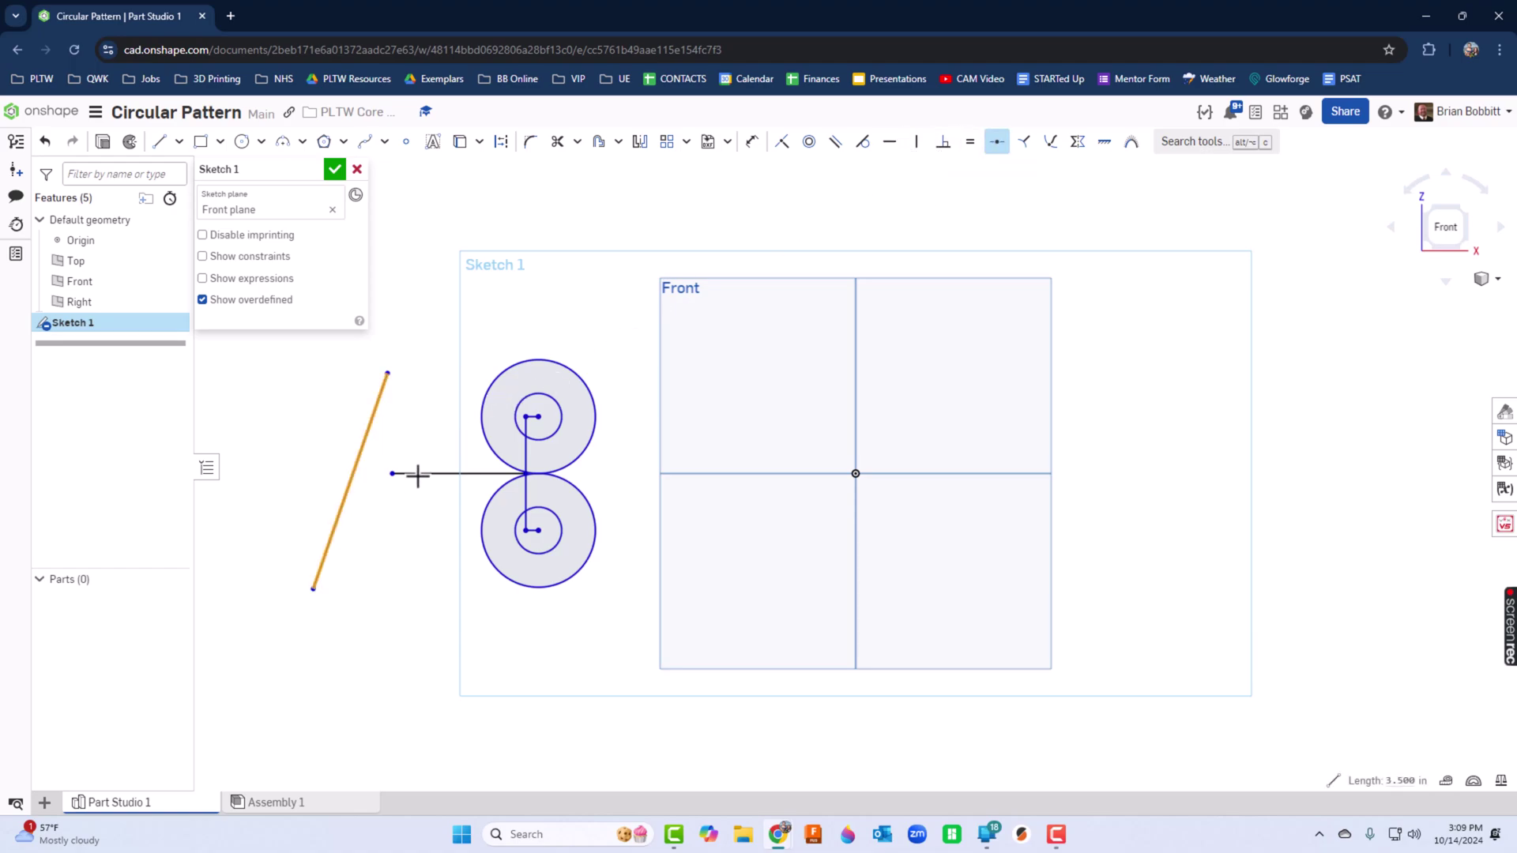
{"action": "left_click", "coordinate": [393, 473]}
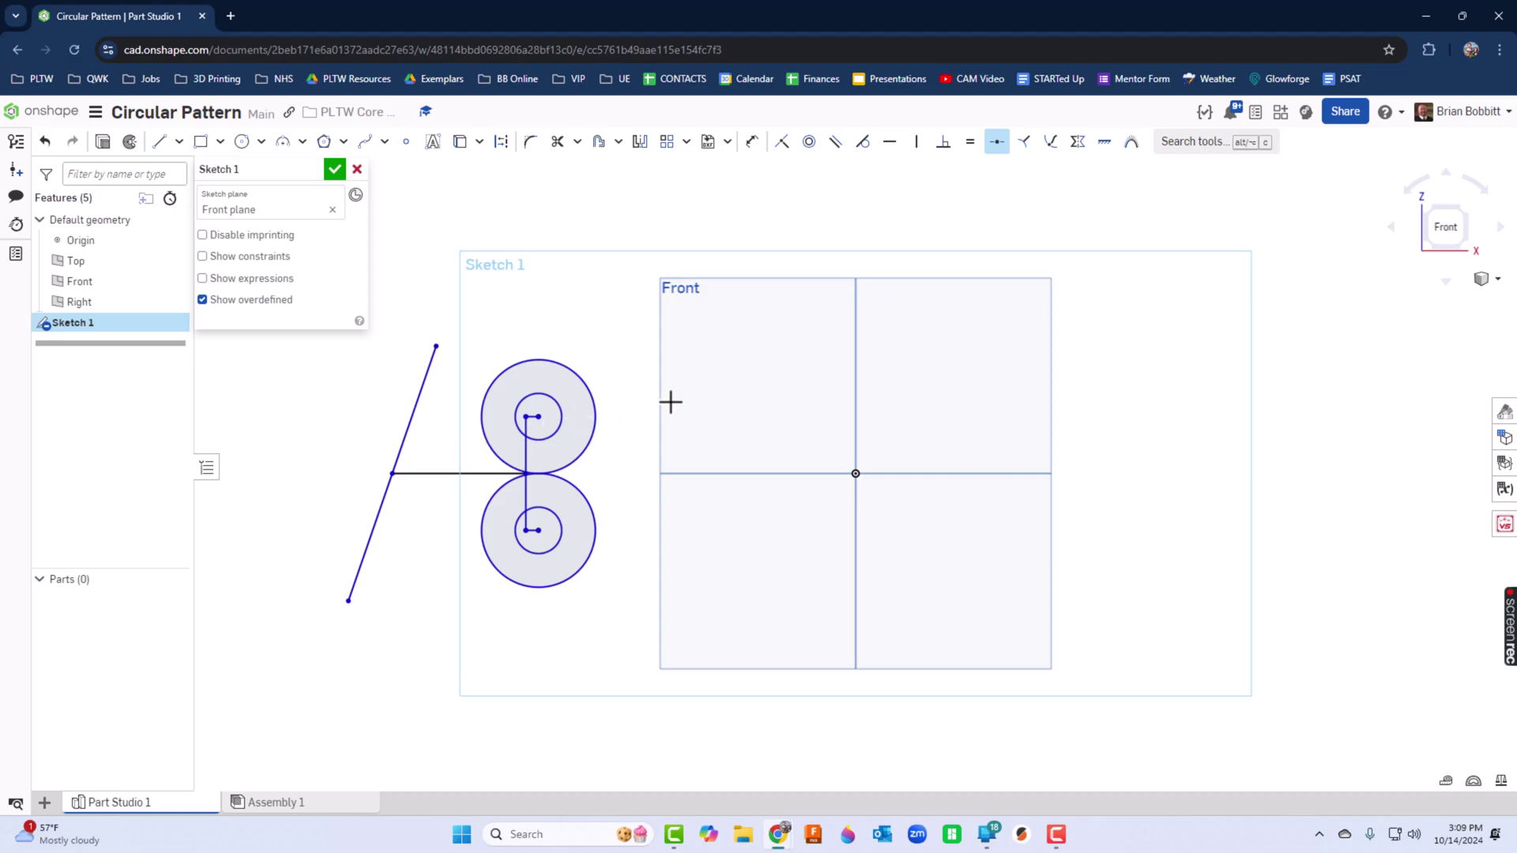
- Make the slanted line perpendicular to the horizontal line
{"action": "mouse_move", "coordinate": [671, 403]}
{"action": "middle_mouse_down"}
{"action": "mouse_move", "coordinate": [1017, 379]}
{"action": "mouse_move", "coordinate": [1033, 360]}
{"action": "mouse_move", "coordinate": [1002, 335]}
{"action": "mouse_move", "coordinate": [966, 346]}
{"action": "middle_mouse_up"}
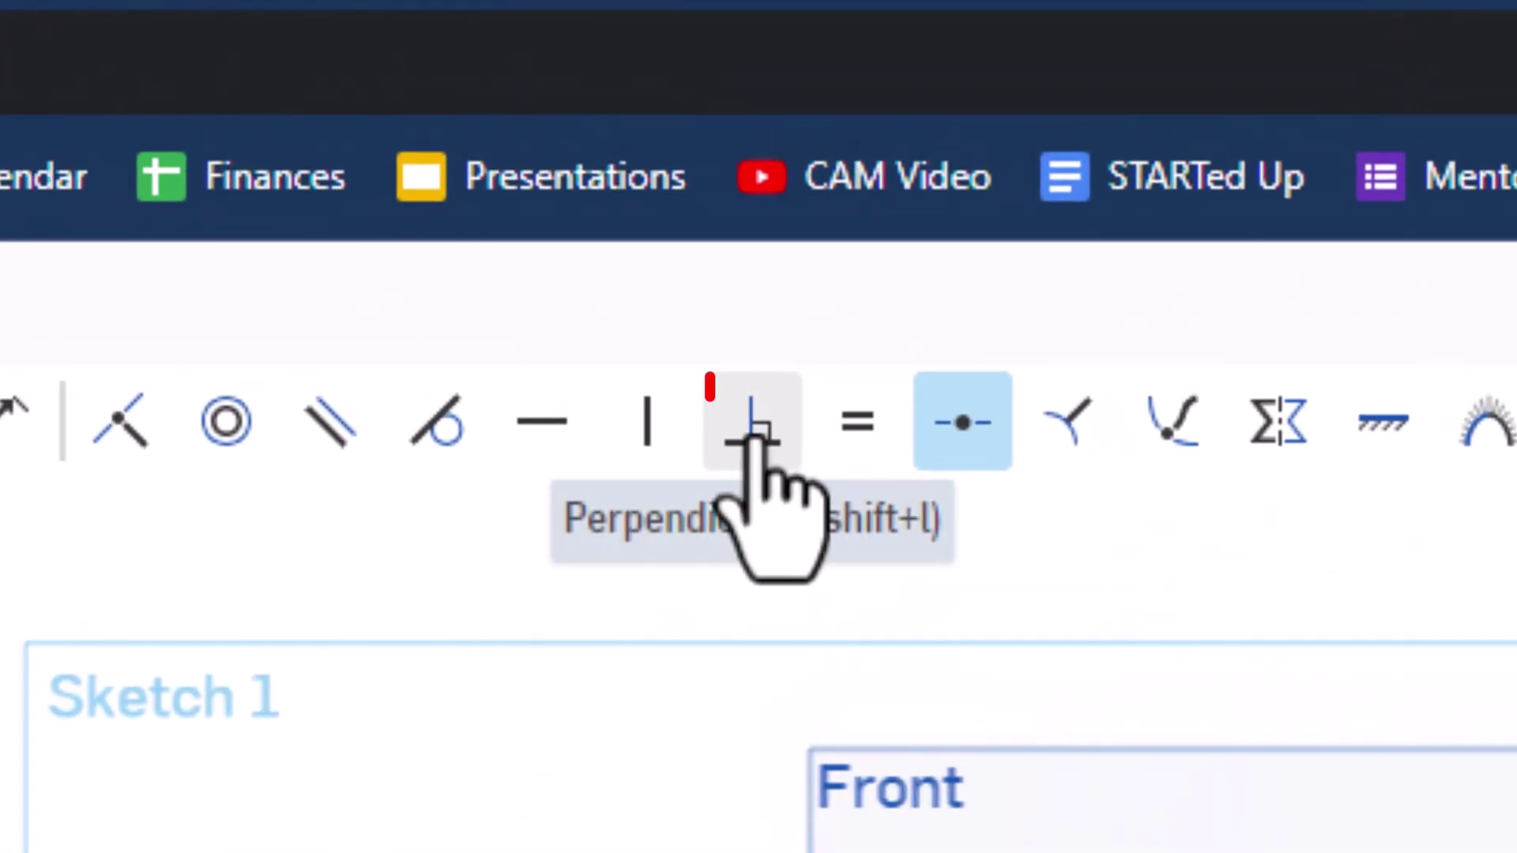
{"action": "left_click", "coordinate": [757, 431]}
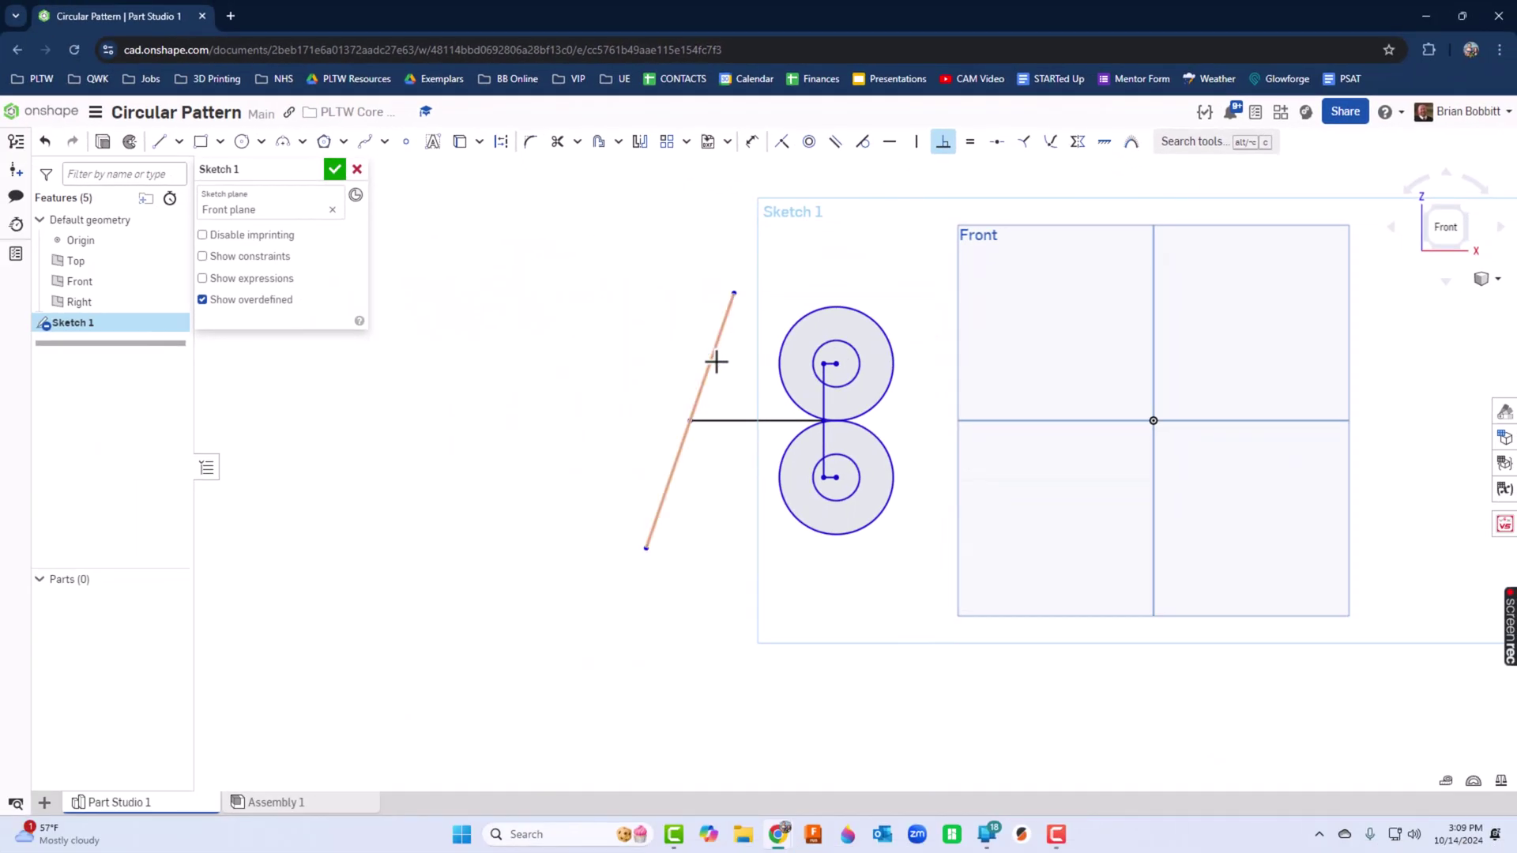
{"action": "left_click", "coordinate": [715, 362]}
{"action": "left_click", "coordinate": [722, 420]}
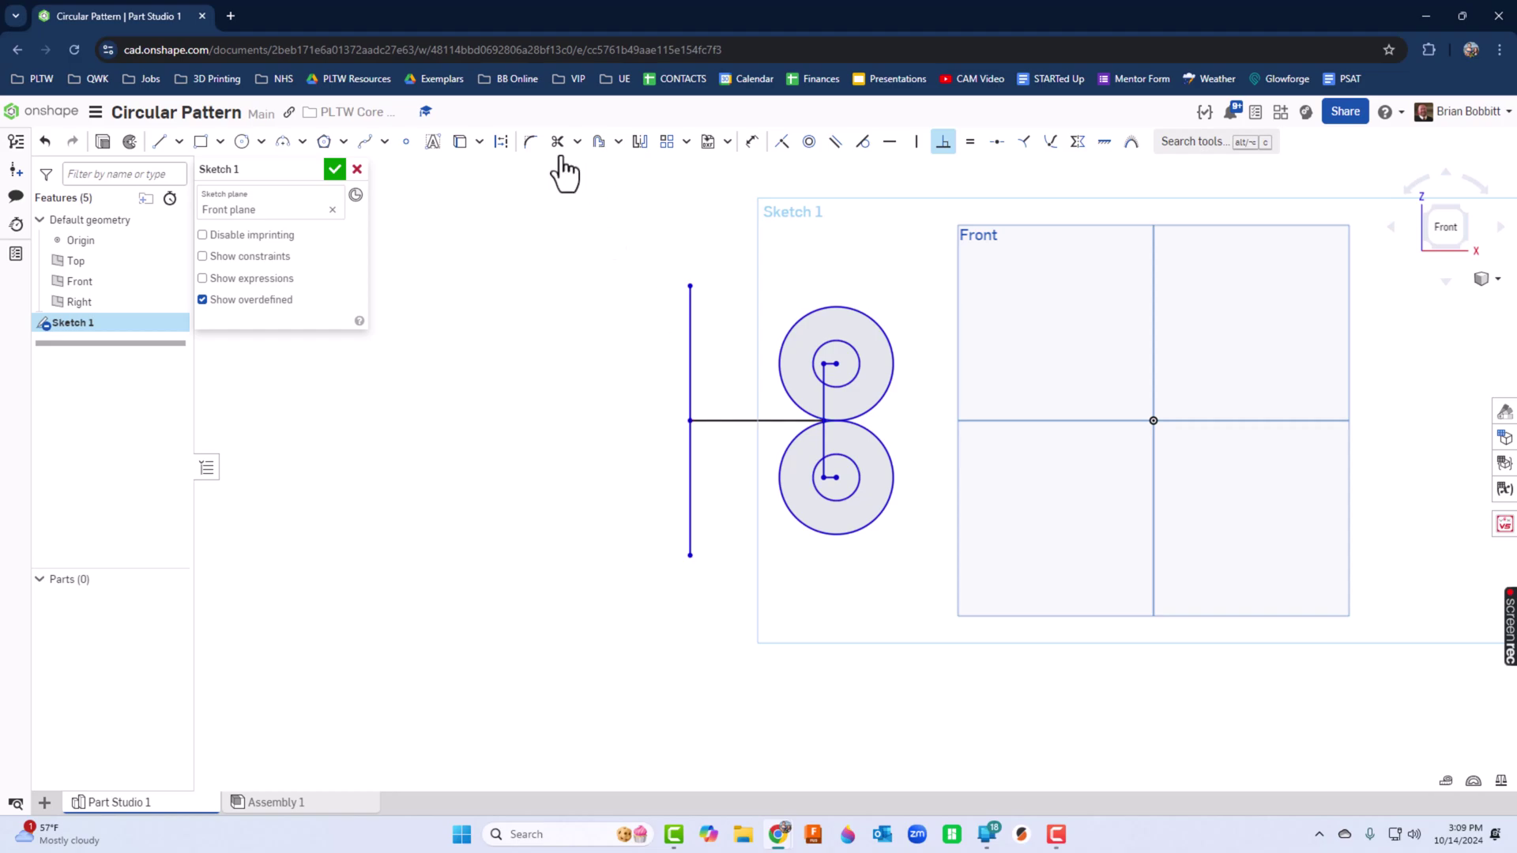
- Sketch another slanted line about 3.76 in long on the far left and make it parallel to the neighbouring vertical line
{"action": "left_click", "coordinate": [160, 142]}
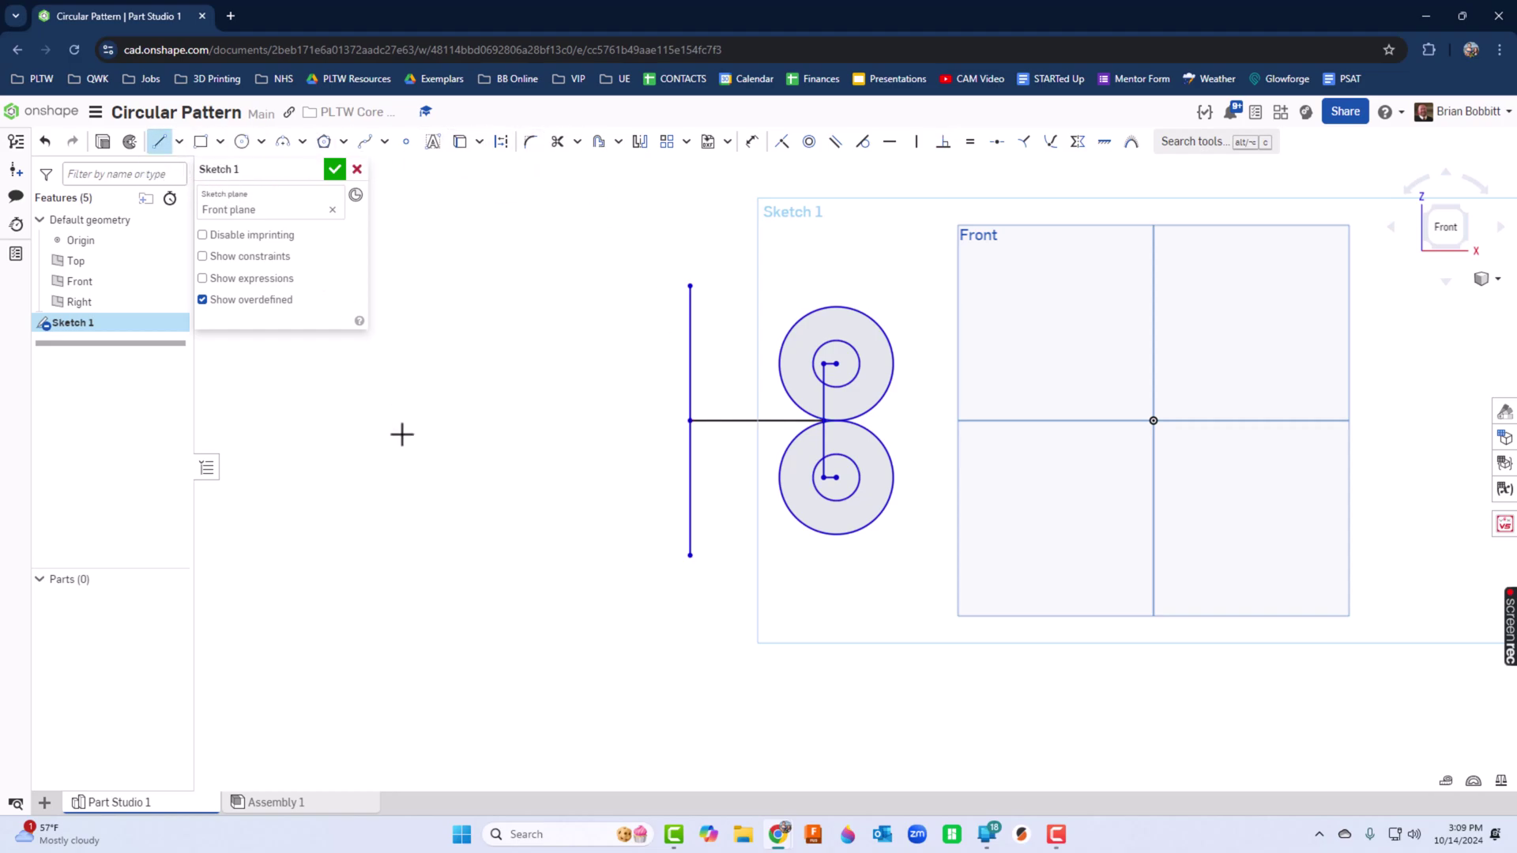
{"action": "left_click", "coordinate": [469, 528]}
{"action": "left_click", "coordinate": [587, 314]}
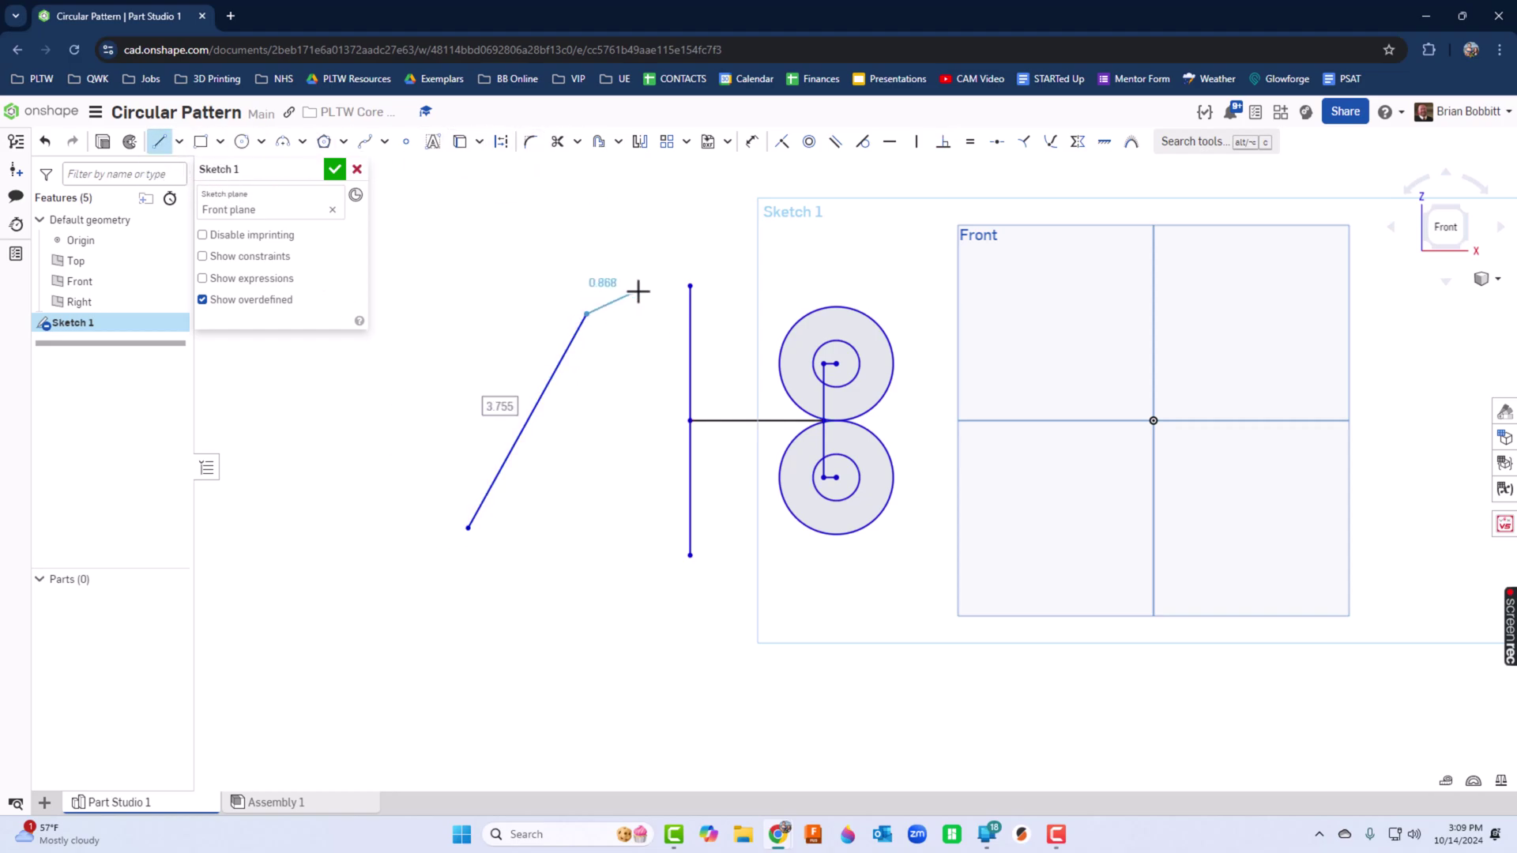
{"action": "key", "text": "Escape"}
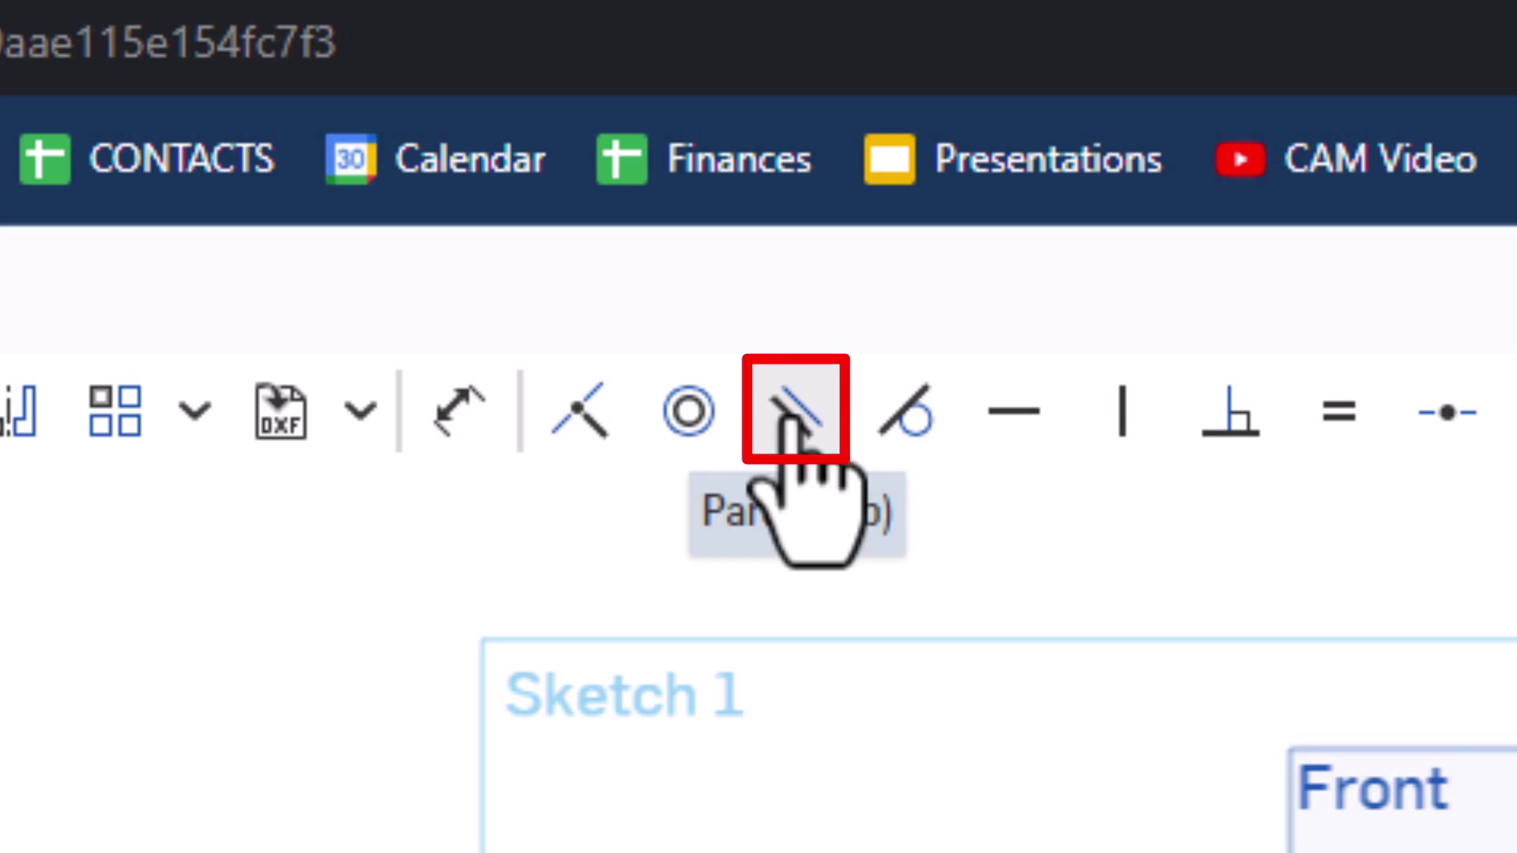
{"action": "left_click", "coordinate": [793, 414]}
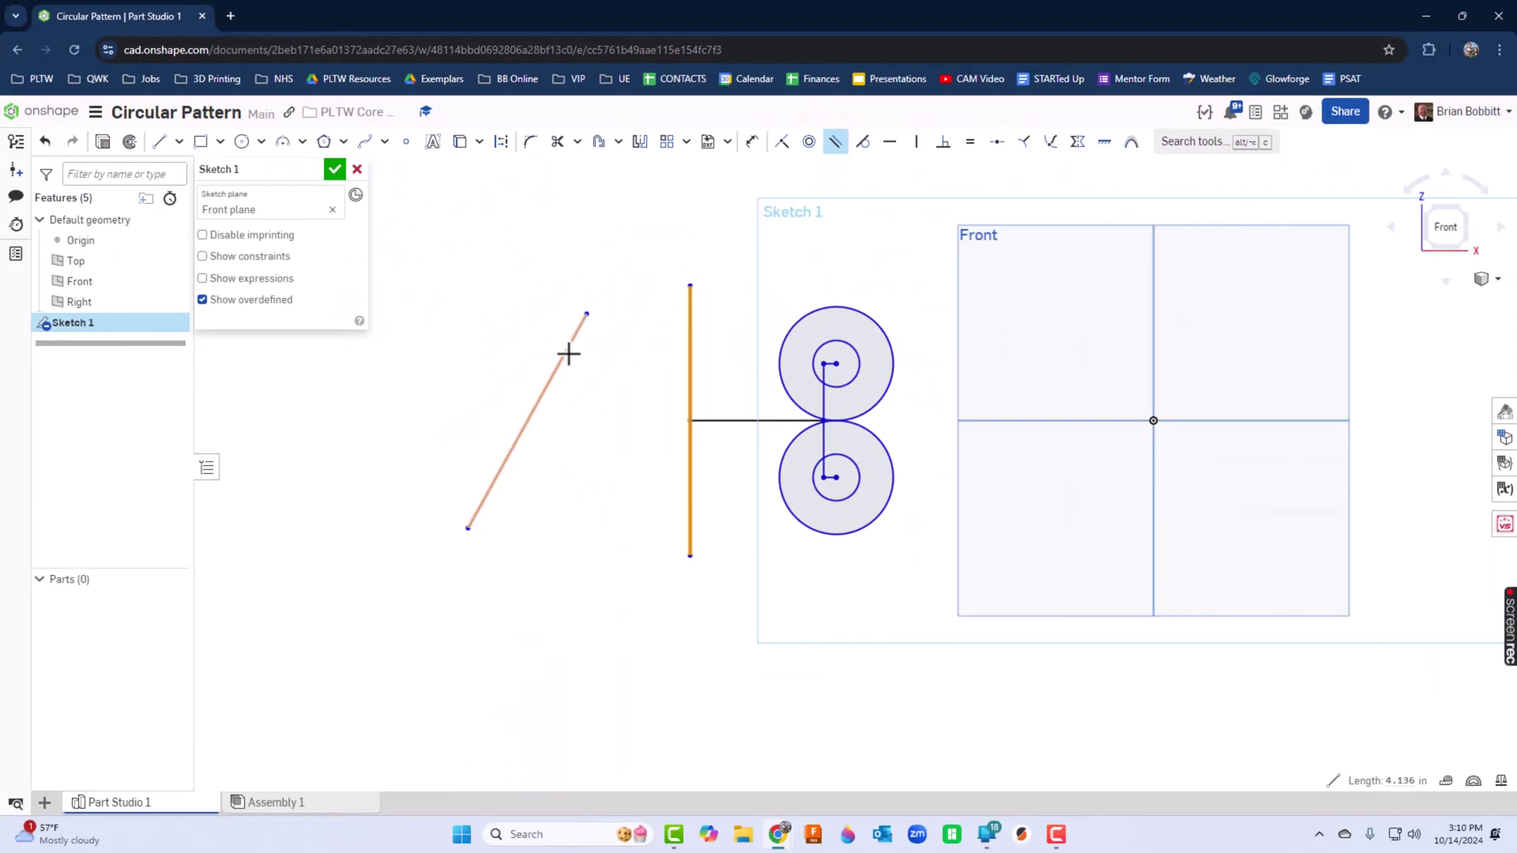
{"action": "left_click", "coordinate": [568, 354]}
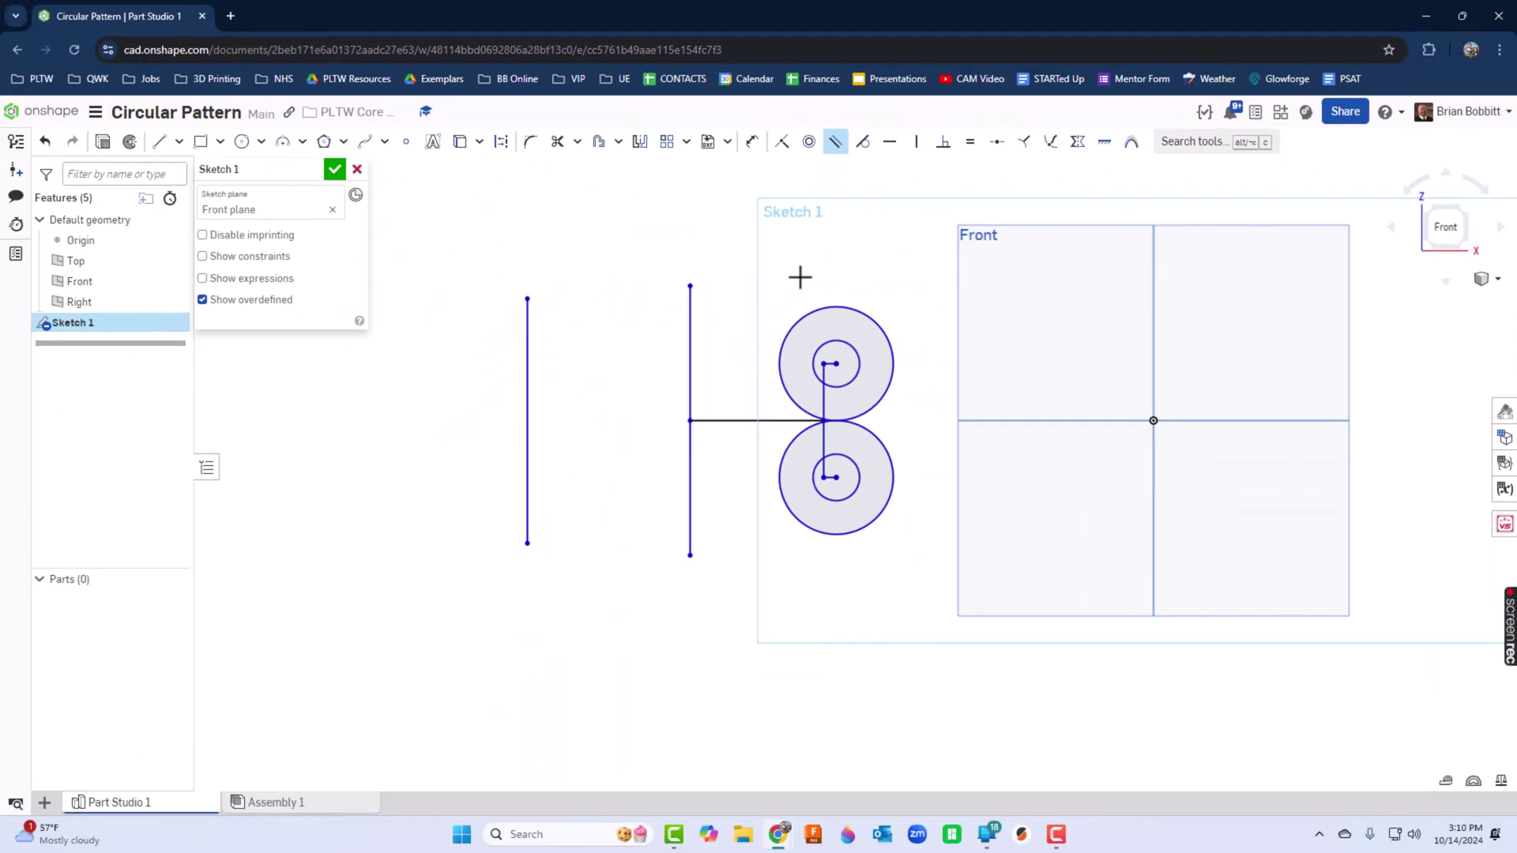
- Apply an Equal constraint to the two parallel vertical lines on the left of the sketch
{"action": "left_click", "coordinate": [970, 146]}
{"action": "left_click", "coordinate": [529, 362]}
{"action": "left_click", "coordinate": [529, 362]}
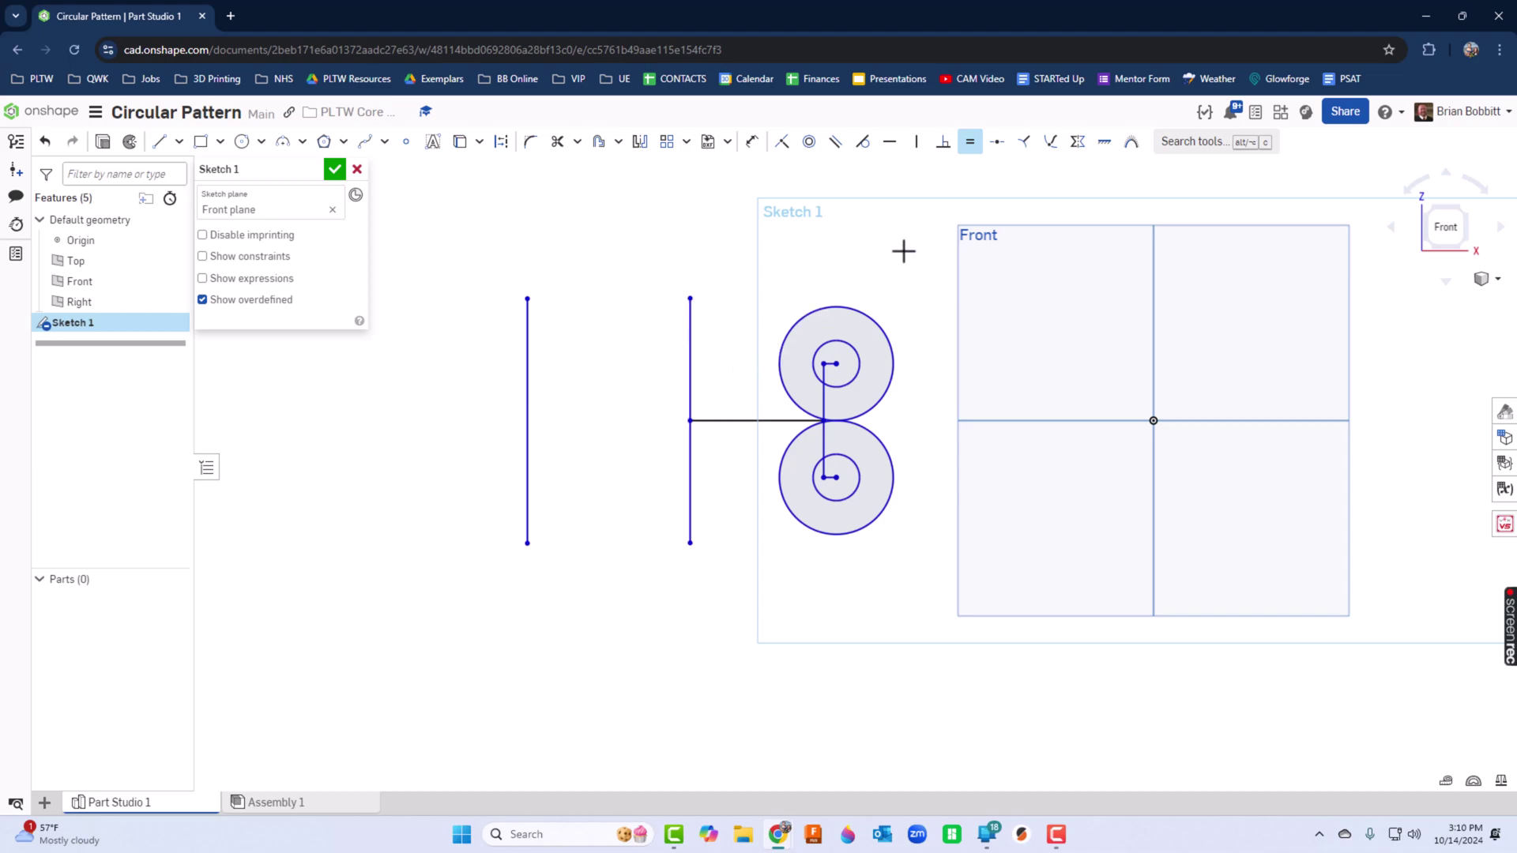
- Finish the sketch and extrude both ring-shaped regions 1 in as a new solid, leaving the small circles as holes
{"action": "key", "text": "Return"}
{"action": "key", "text": "shift+e"}
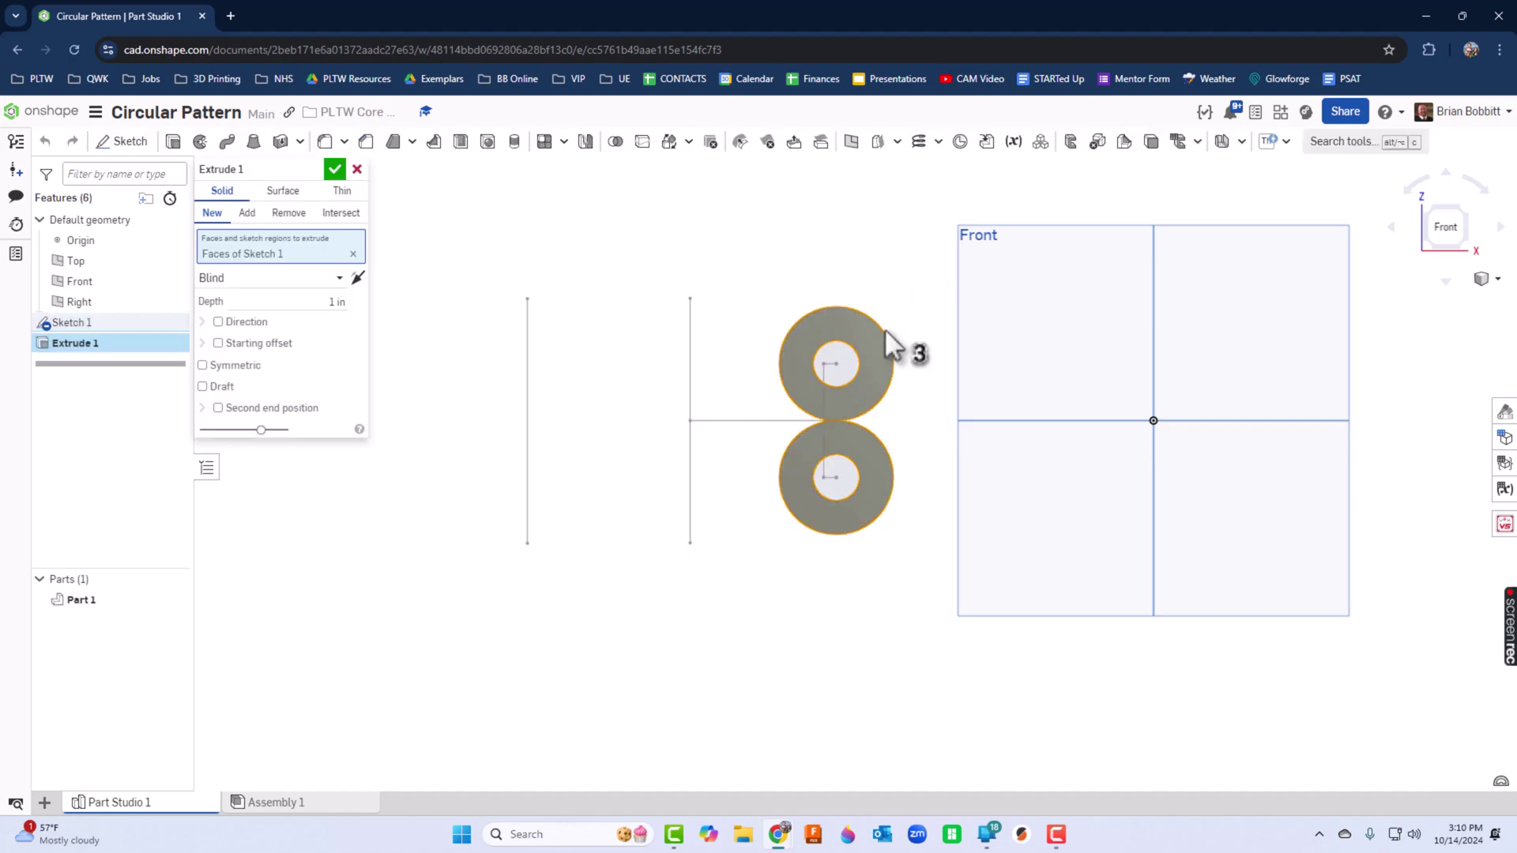
{"action": "left_click", "coordinate": [873, 347]}
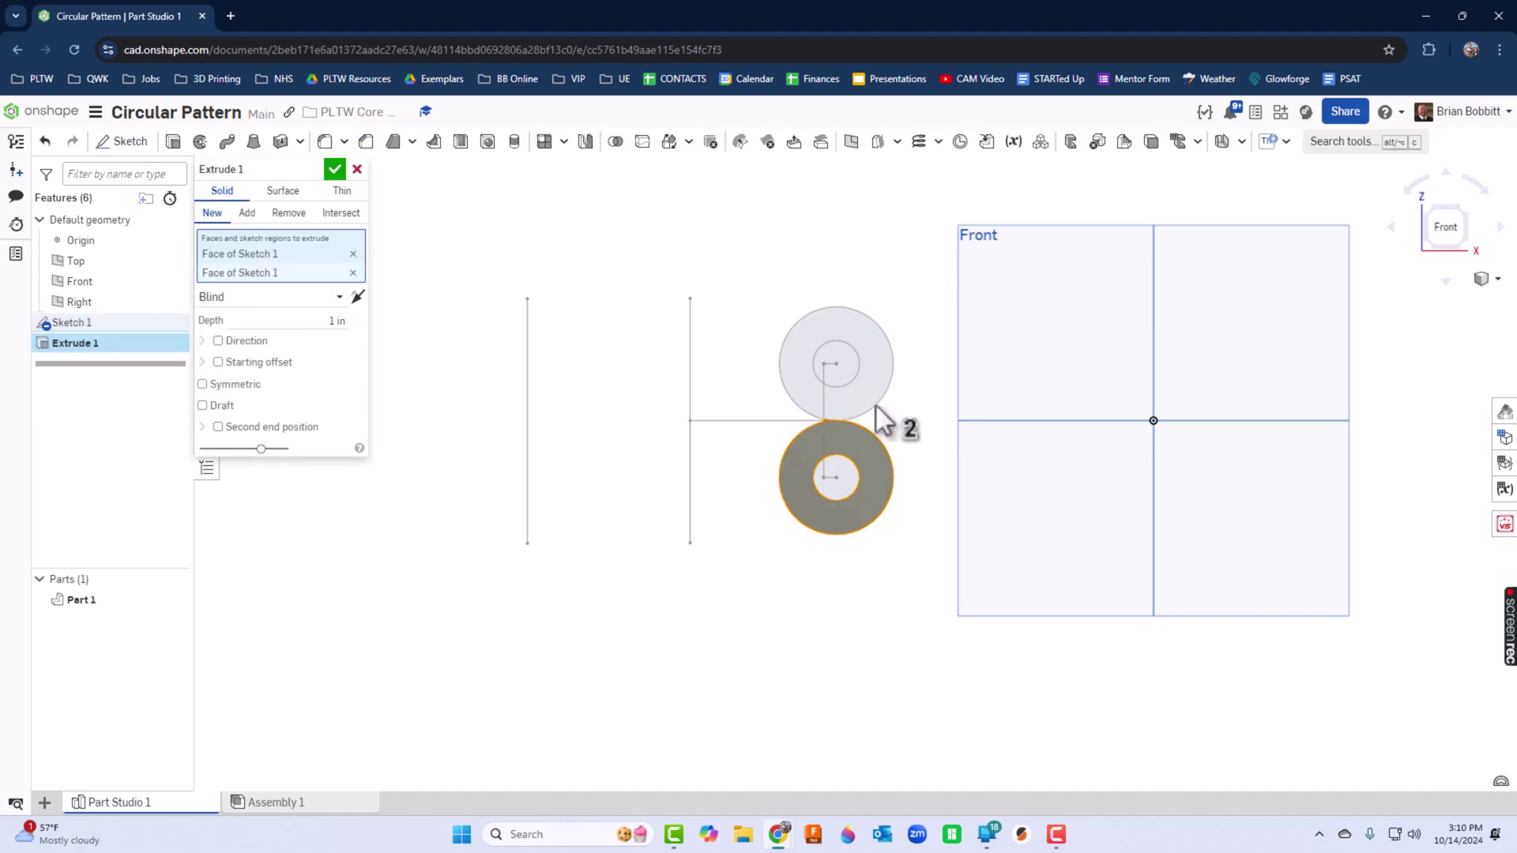
{"action": "left_click", "coordinate": [878, 386]}
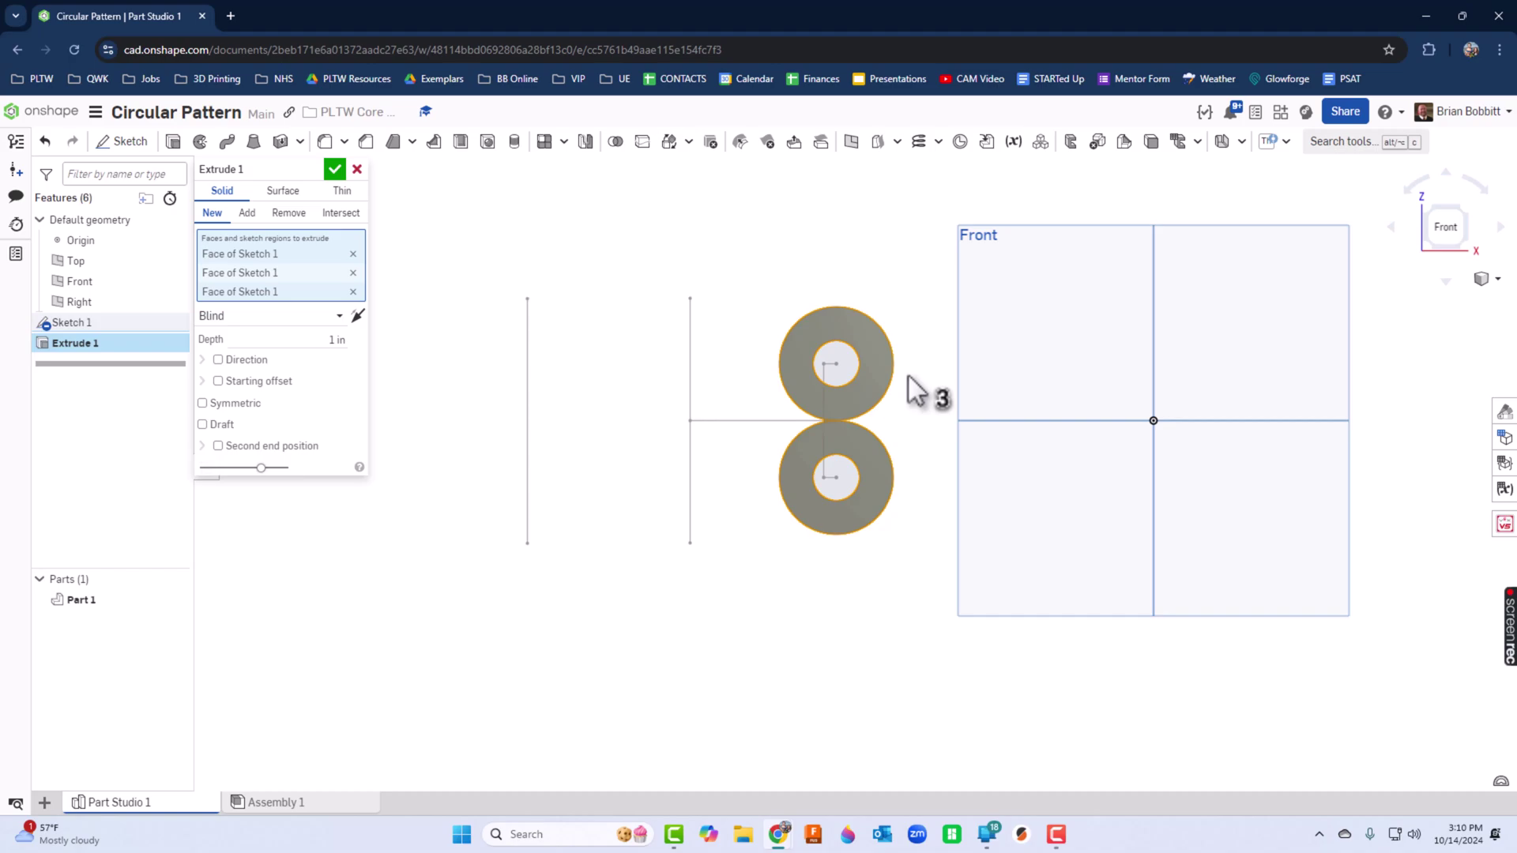
{"action": "right_click_drag", "start_coordinate": [909, 378], "coordinate": [941, 408]}
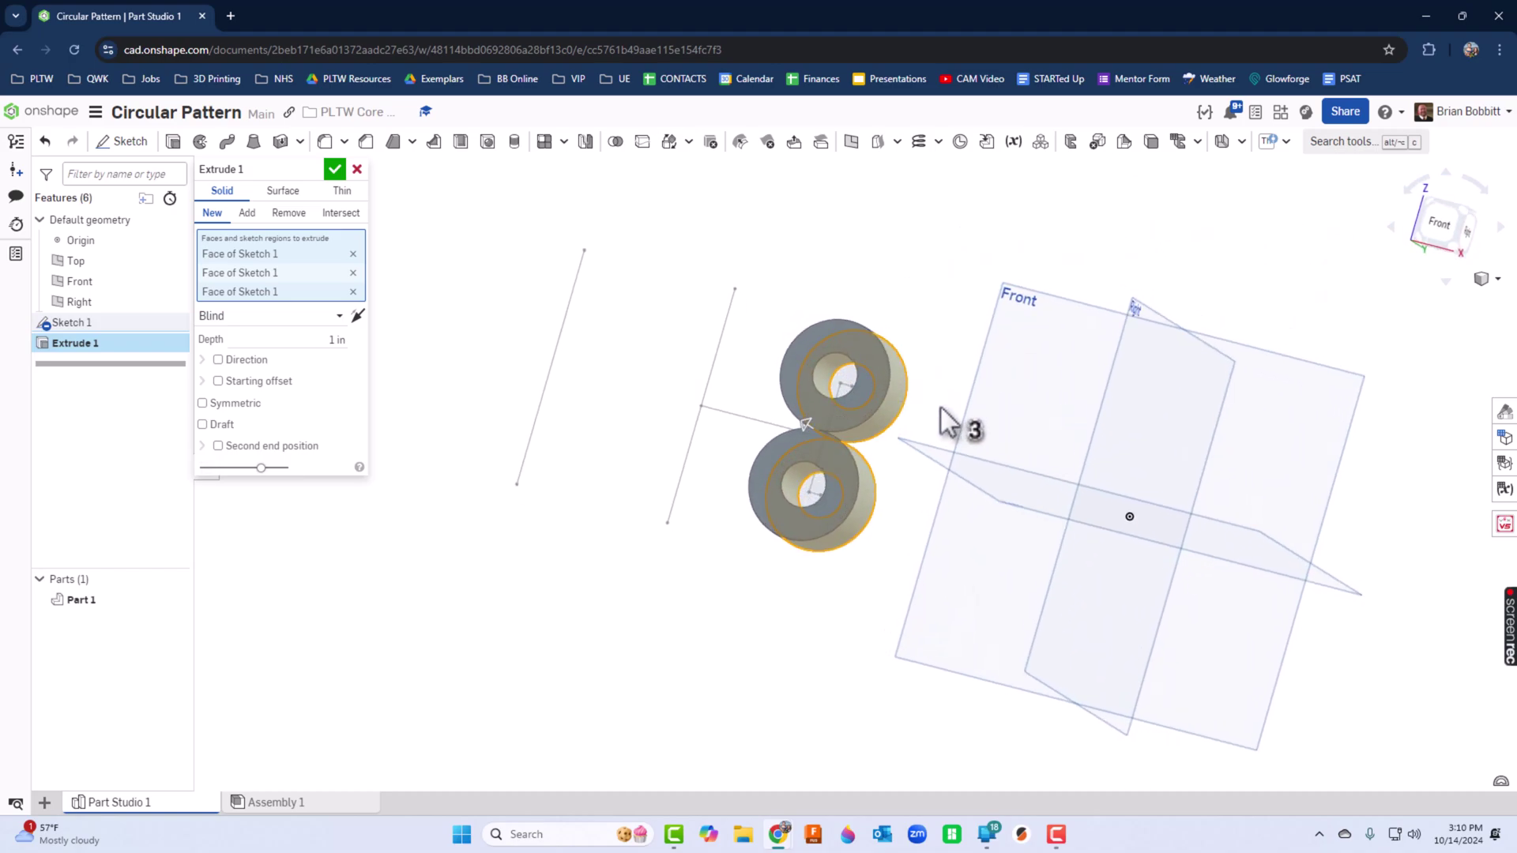
{"action": "left_click", "coordinate": [335, 170]}
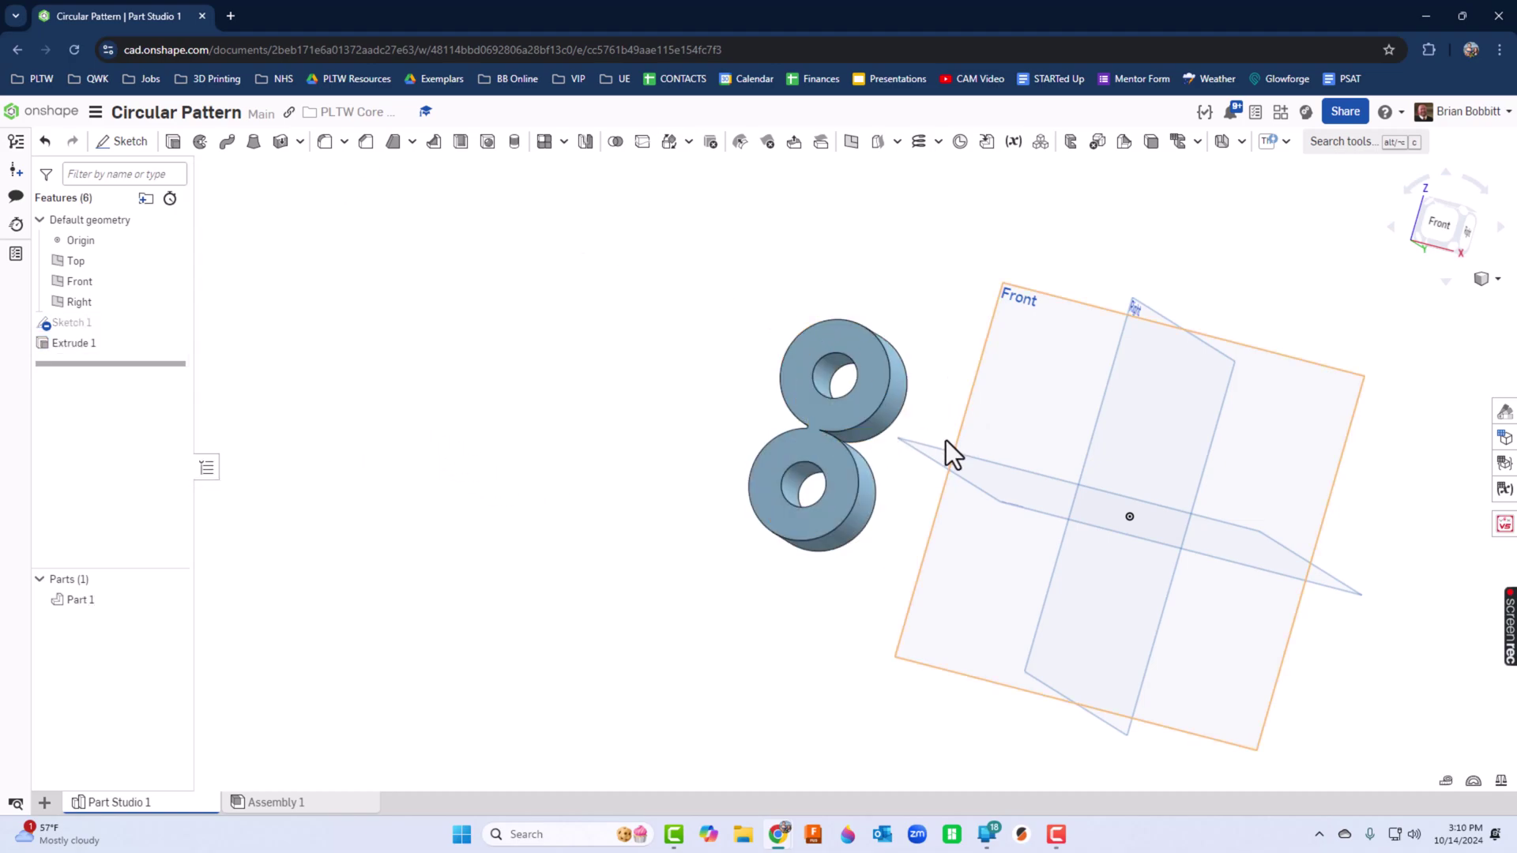
- Start a circular part pattern of the extruded part, using the lower ring's hole edge as the pattern axis
{"action": "mouse_move", "coordinate": [890, 490]}
{"action": "right_mouse_down"}
{"action": "mouse_move", "coordinate": [942, 501]}
{"action": "mouse_move", "coordinate": [941, 520]}
{"action": "mouse_move", "coordinate": [910, 505]}
{"action": "right_mouse_up"}
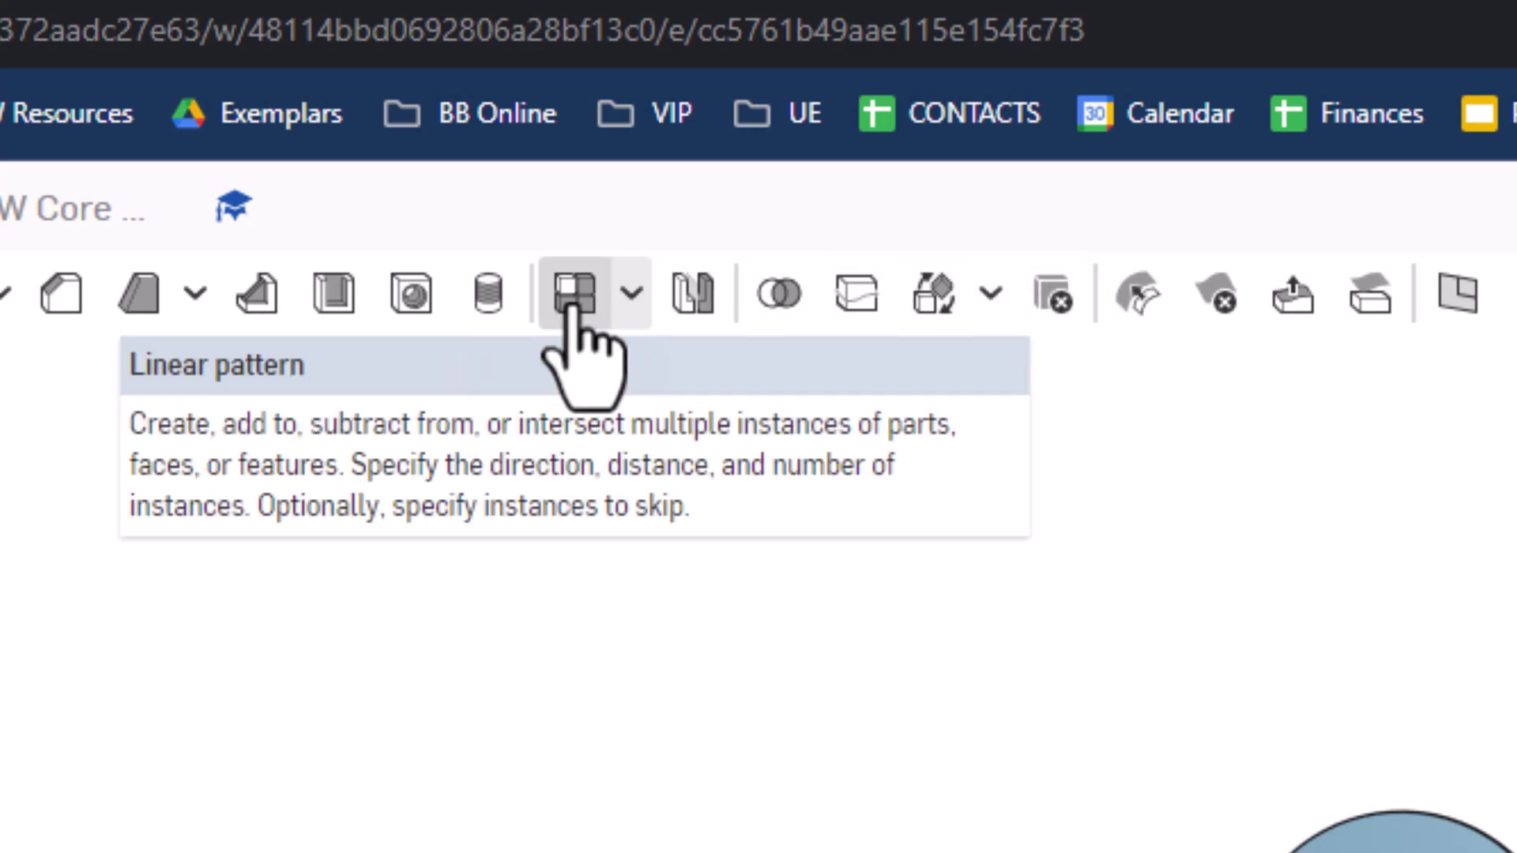
{"action": "left_click", "coordinate": [630, 297]}
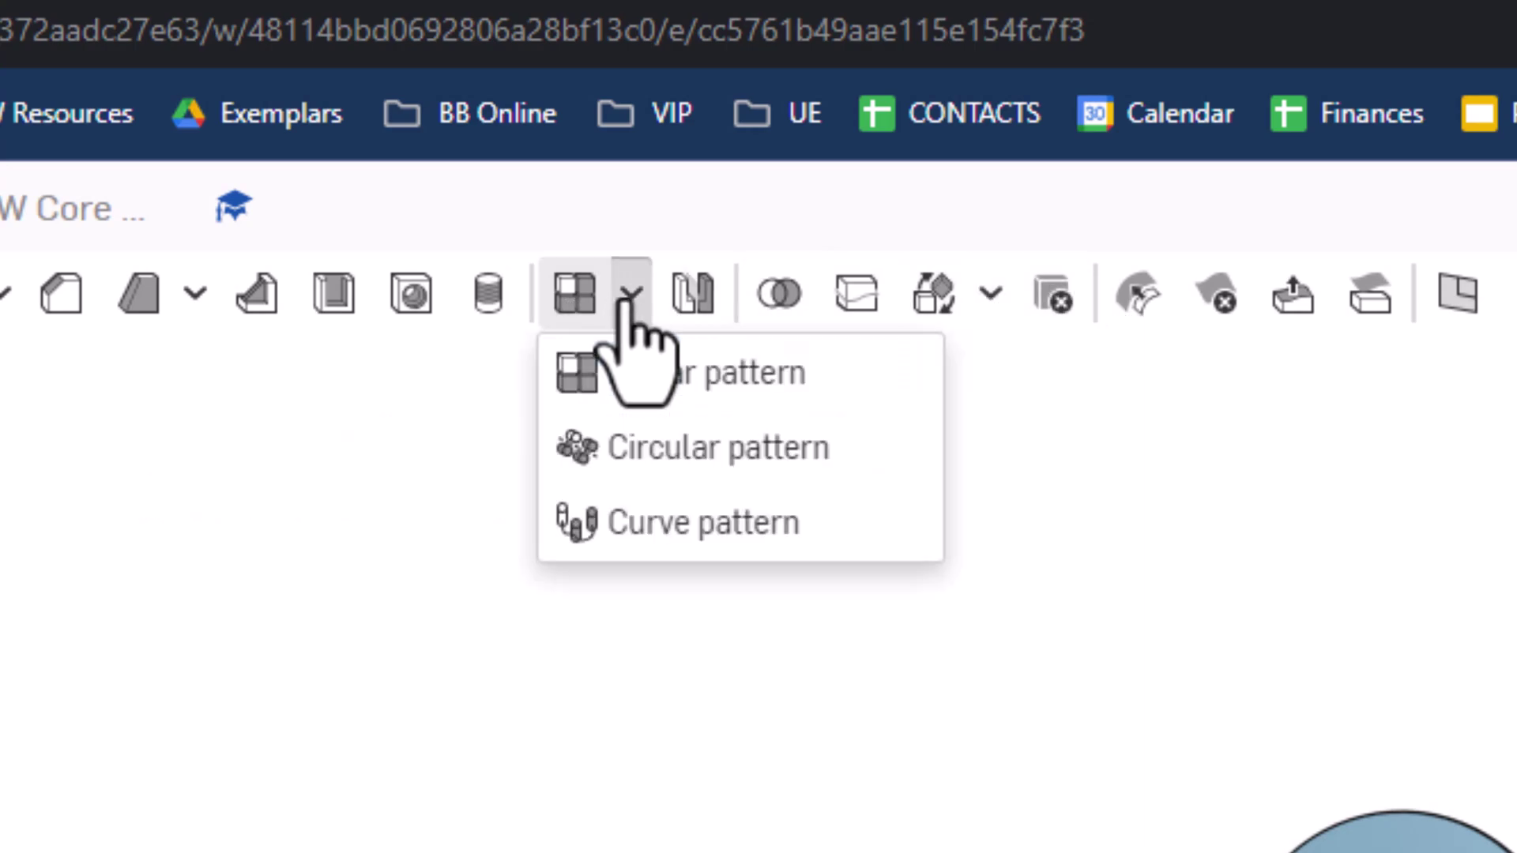
{"action": "left_click", "coordinate": [664, 463]}
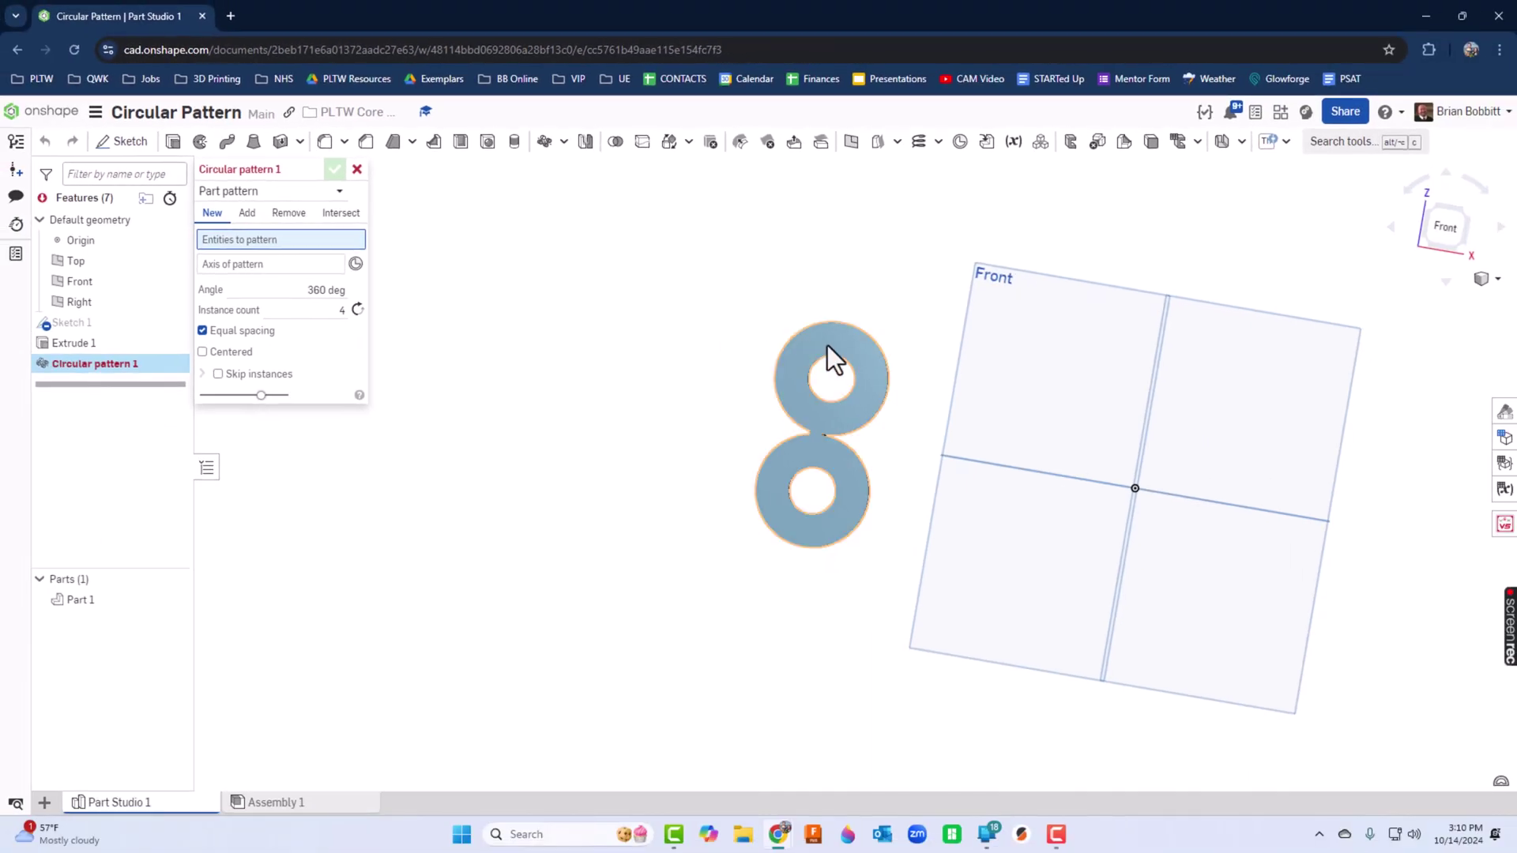
{"action": "left_click", "coordinate": [828, 345]}
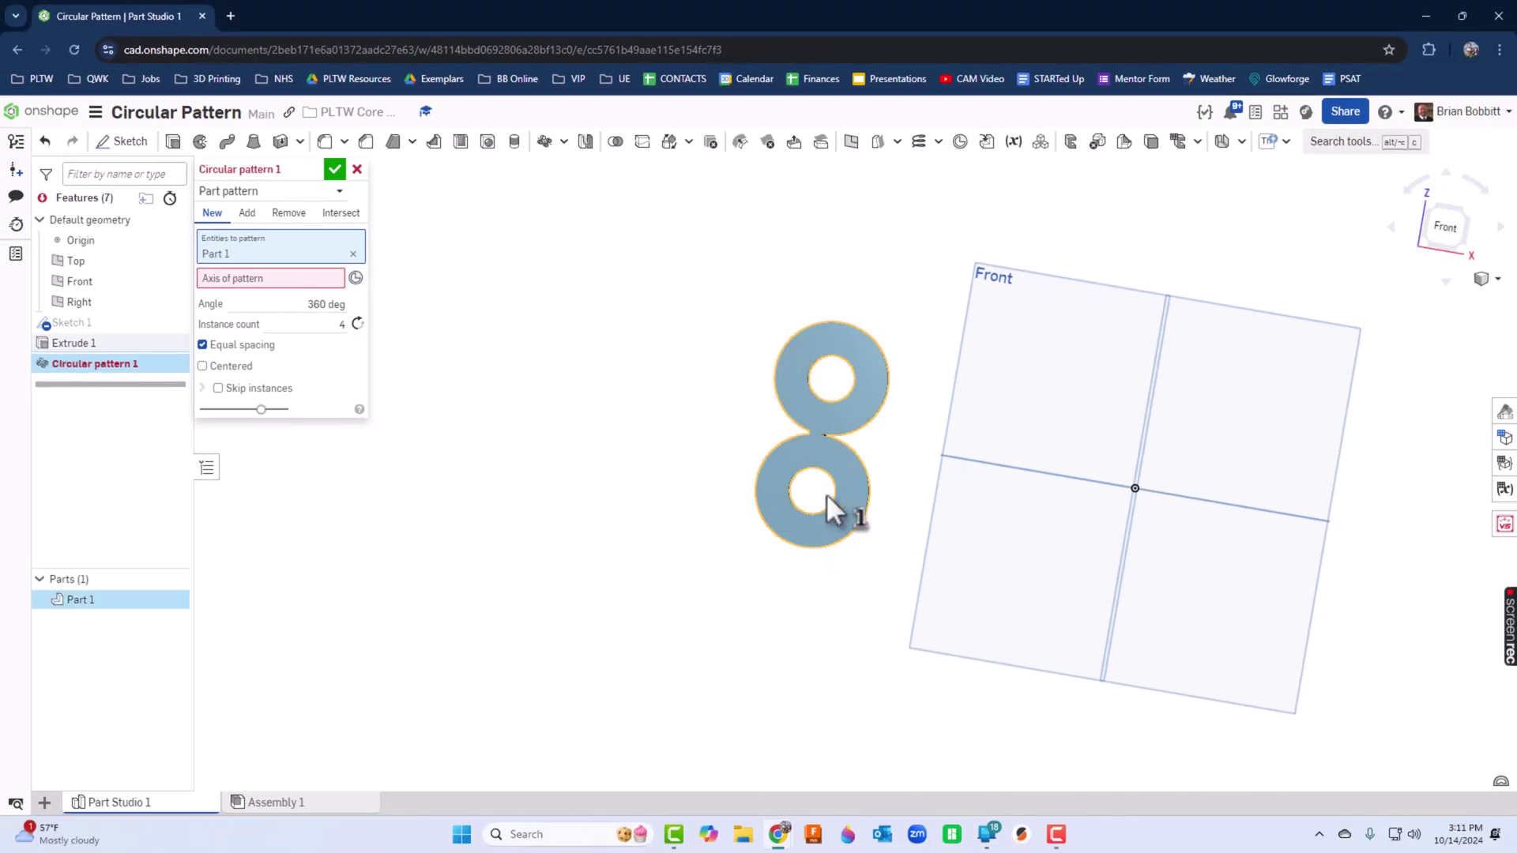
{"action": "left_click", "coordinate": [325, 280]}
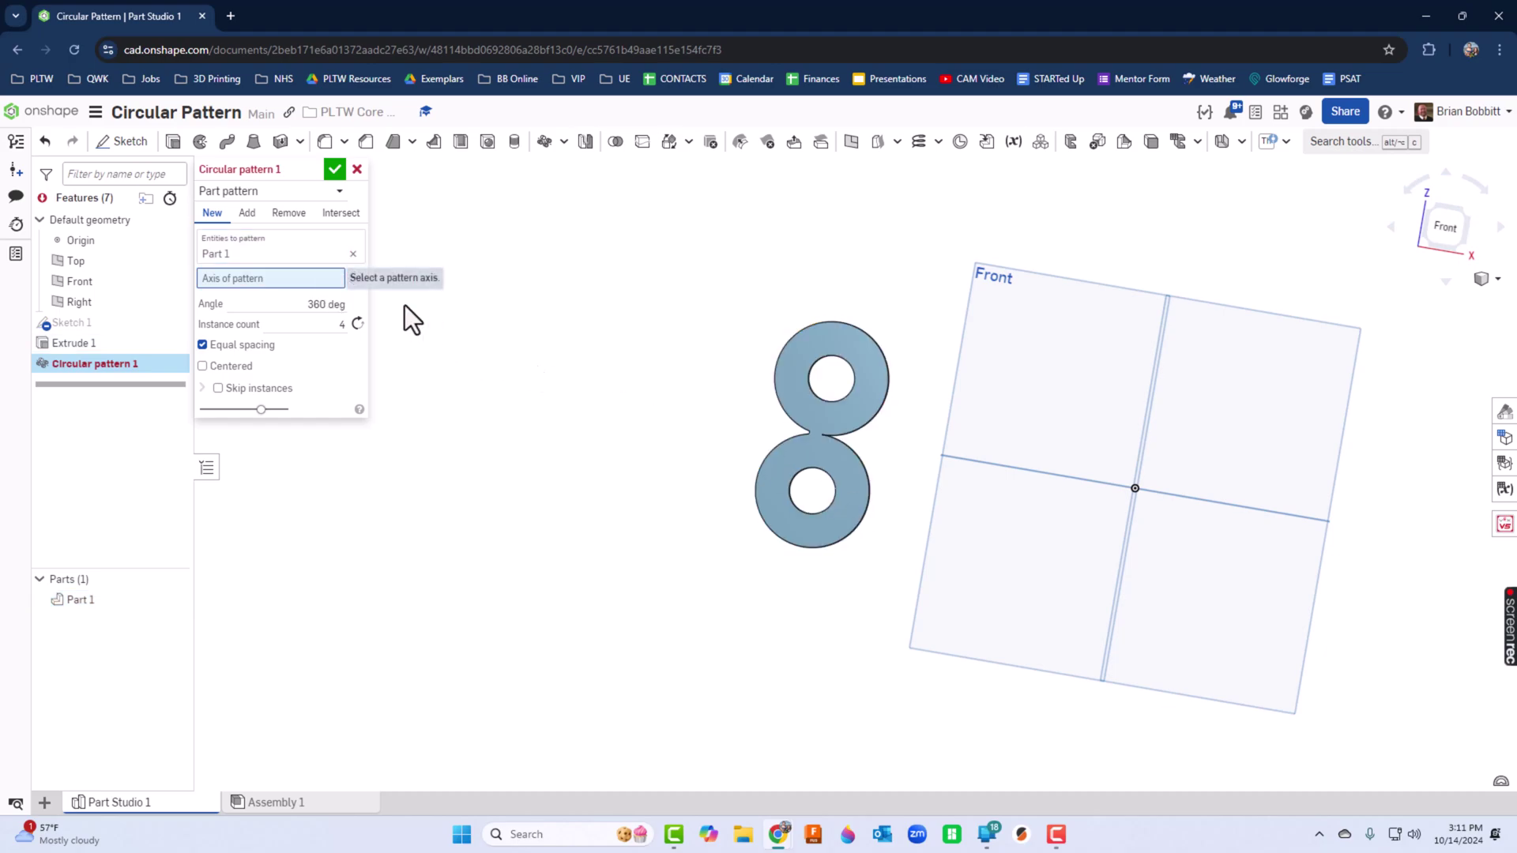
{"action": "left_click", "coordinate": [813, 491]}
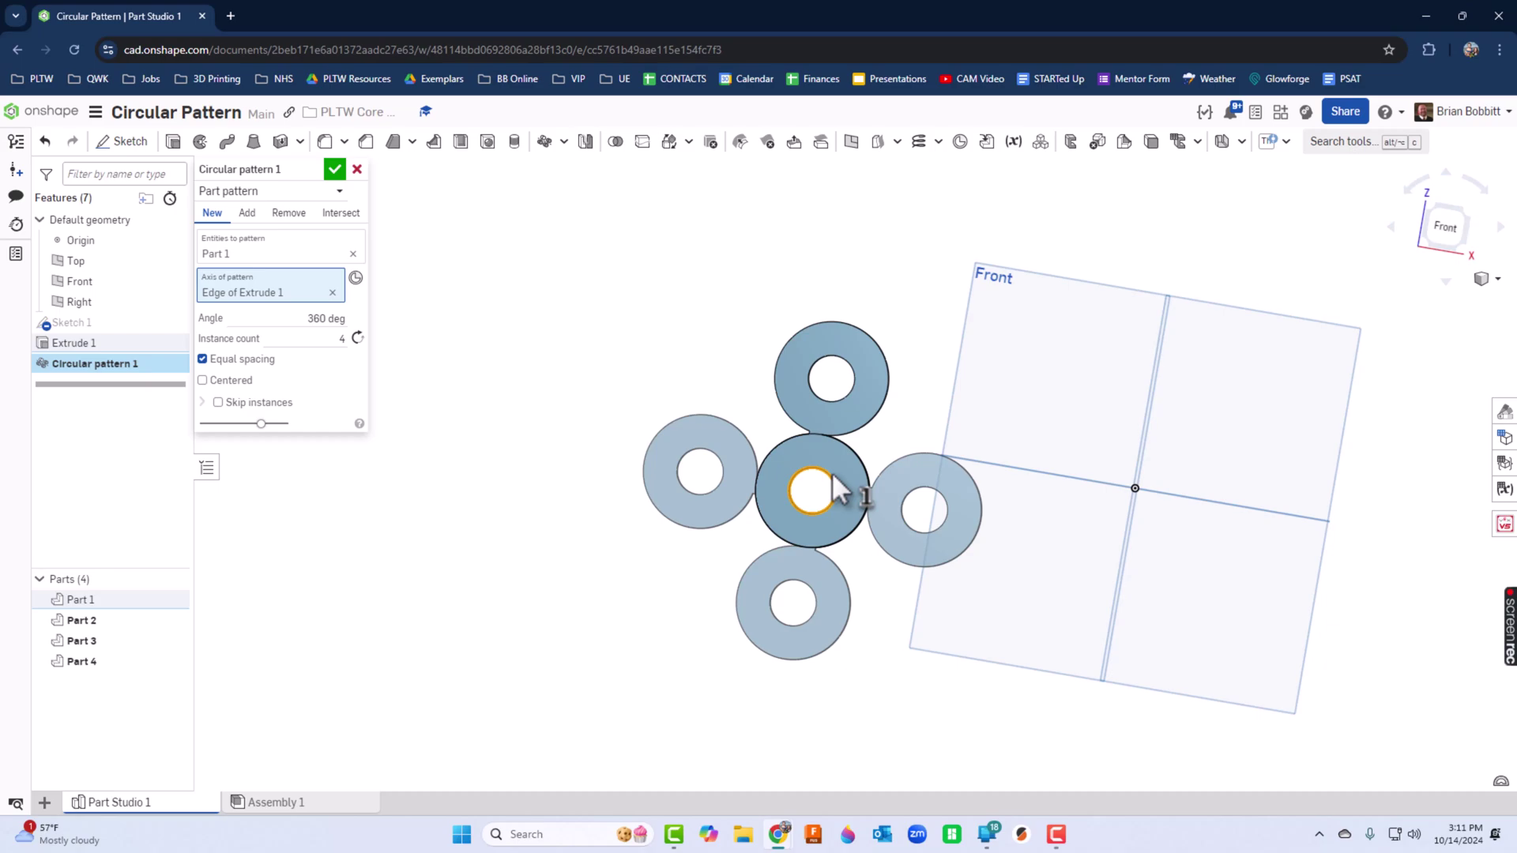
- Try 3 instances for the circular pattern, set the instance count to 6, and accept the pattern
{"action": "left_click", "coordinate": [347, 339]}
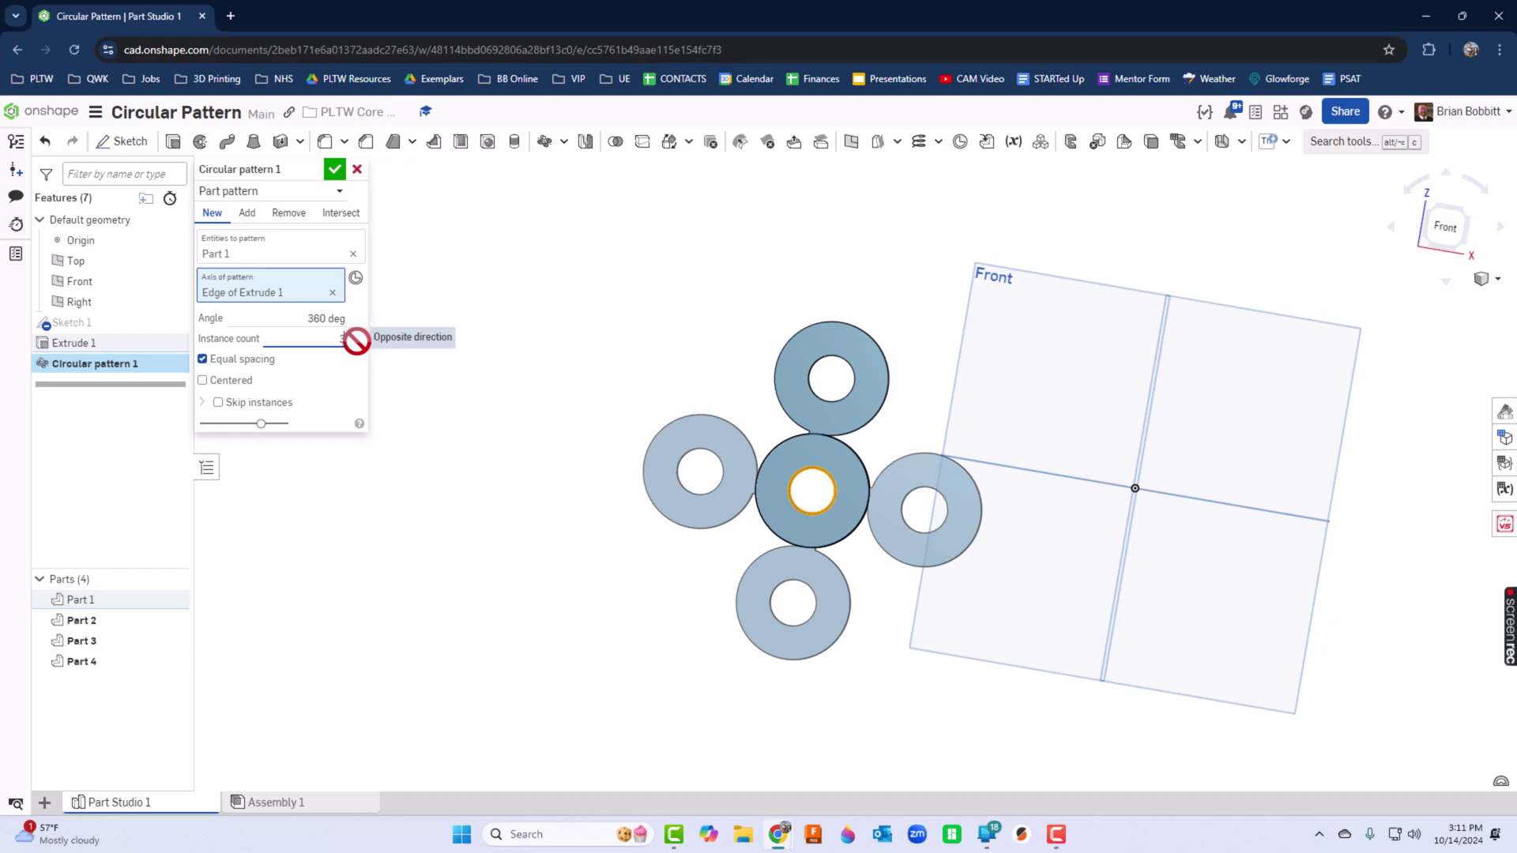
{"action": "key", "text": "Return"}
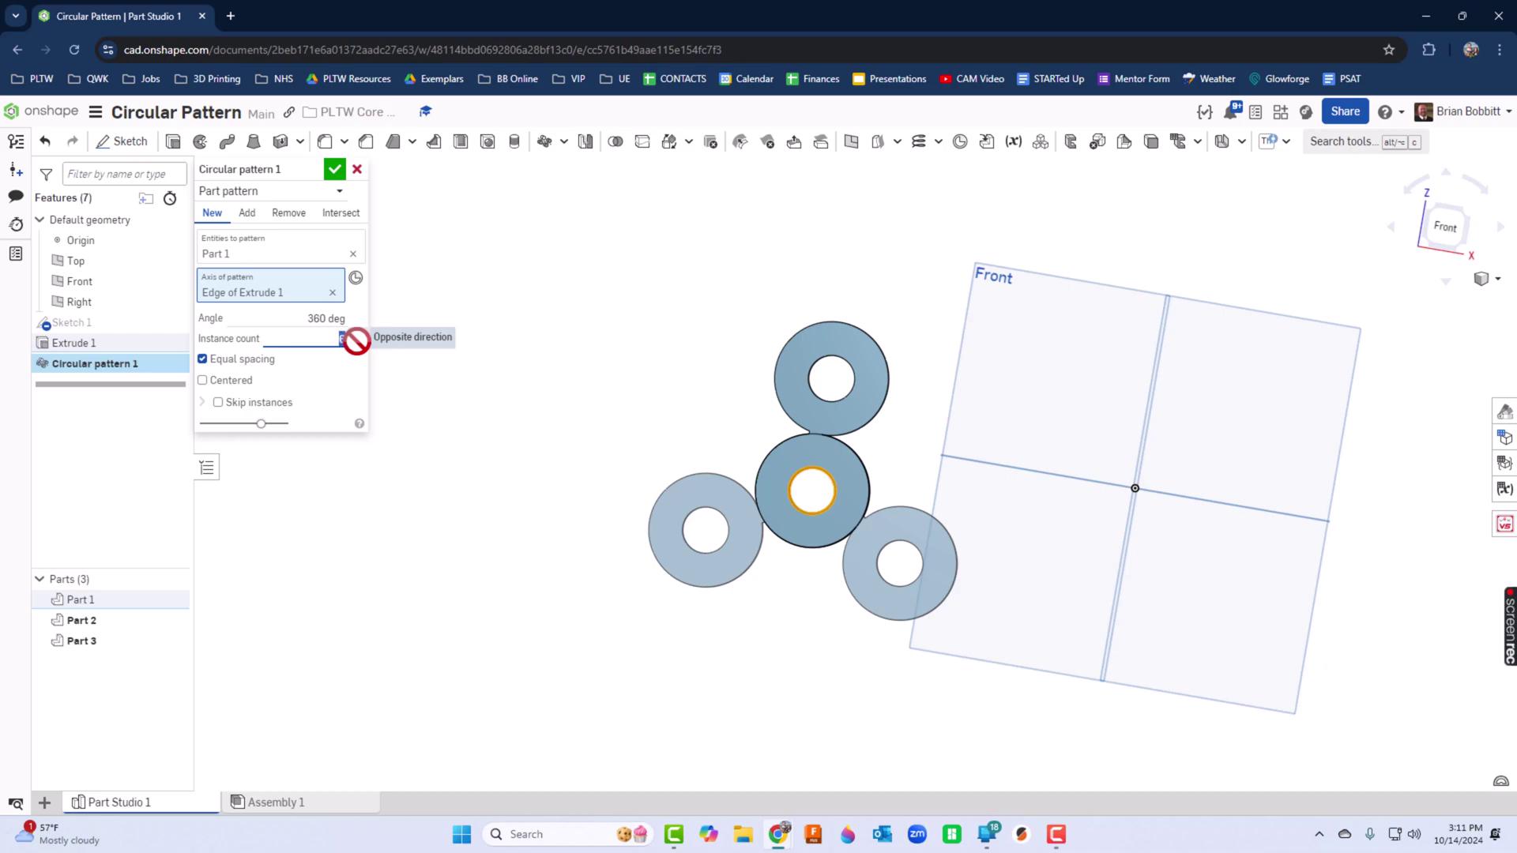
{"action": "type", "text": "6"}
{"action": "key", "text": "Return"}
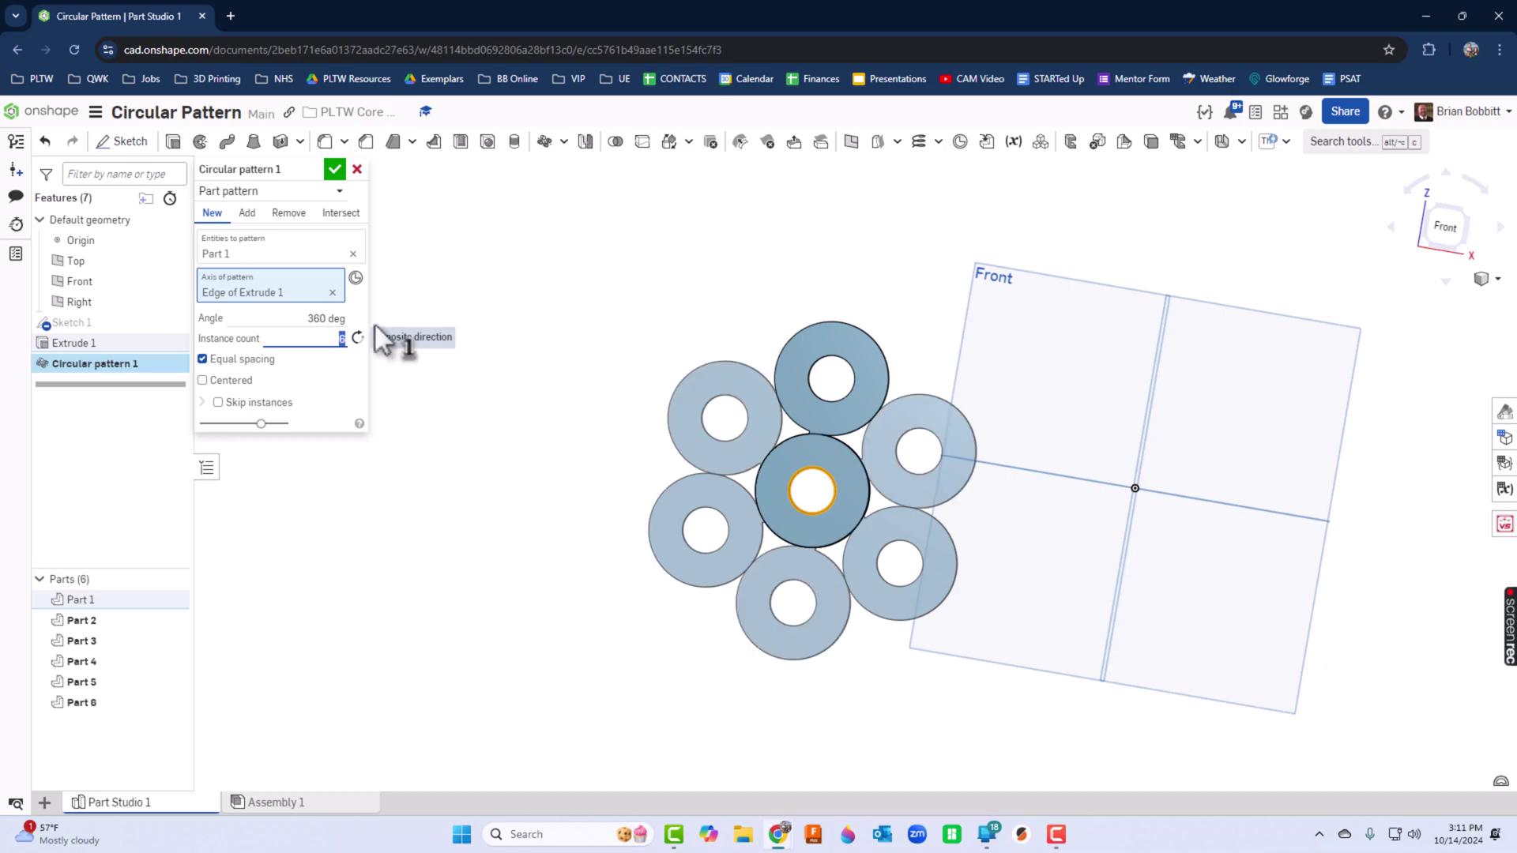
{"action": "left_click", "coordinate": [335, 172]}
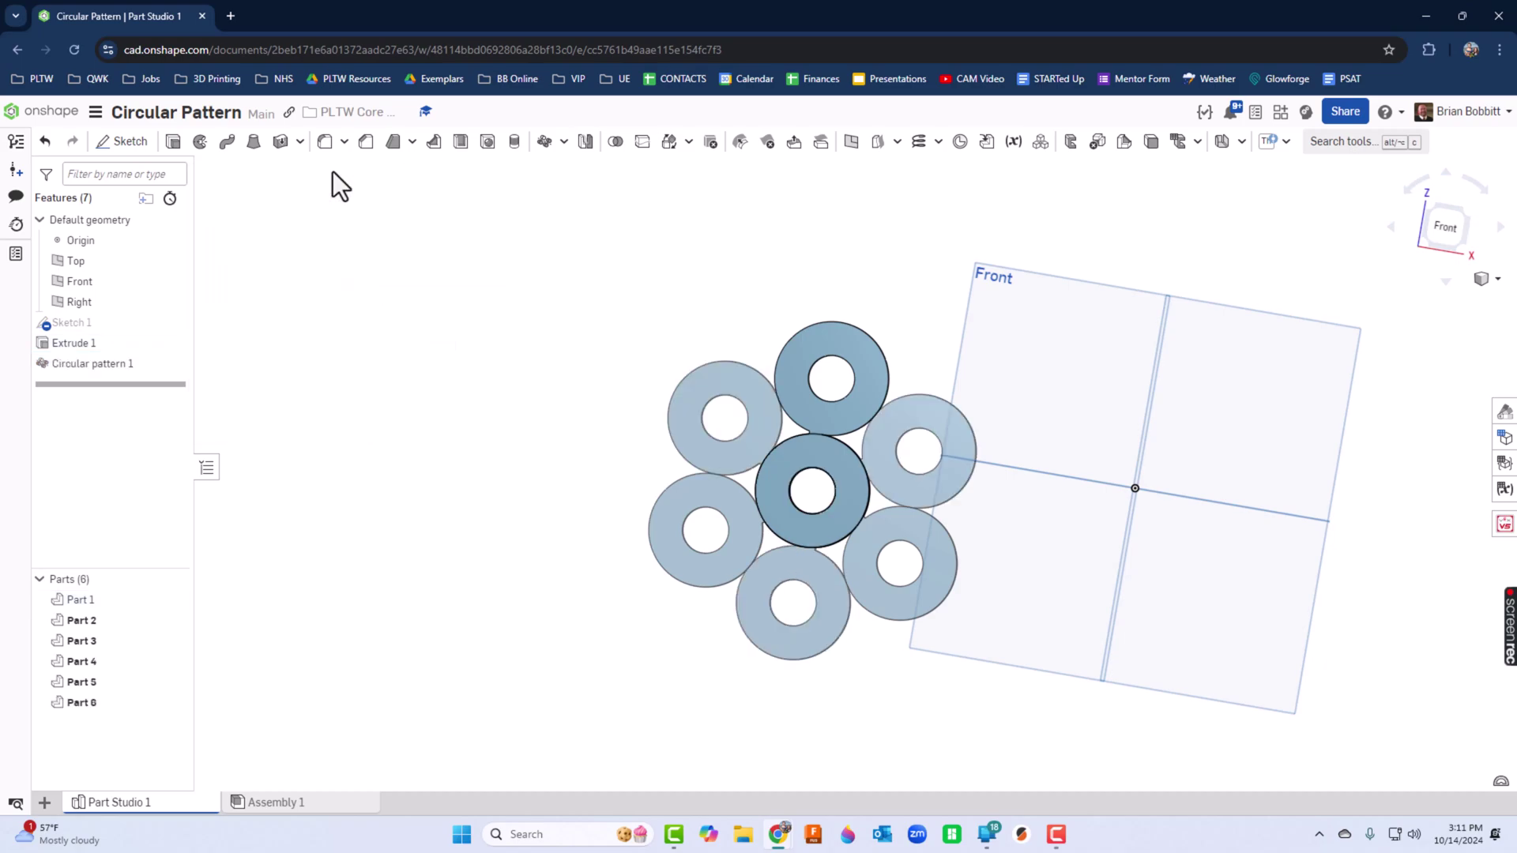
{"action": "right_click_drag", "start_coordinate": [662, 654], "coordinate": [872, 610]}
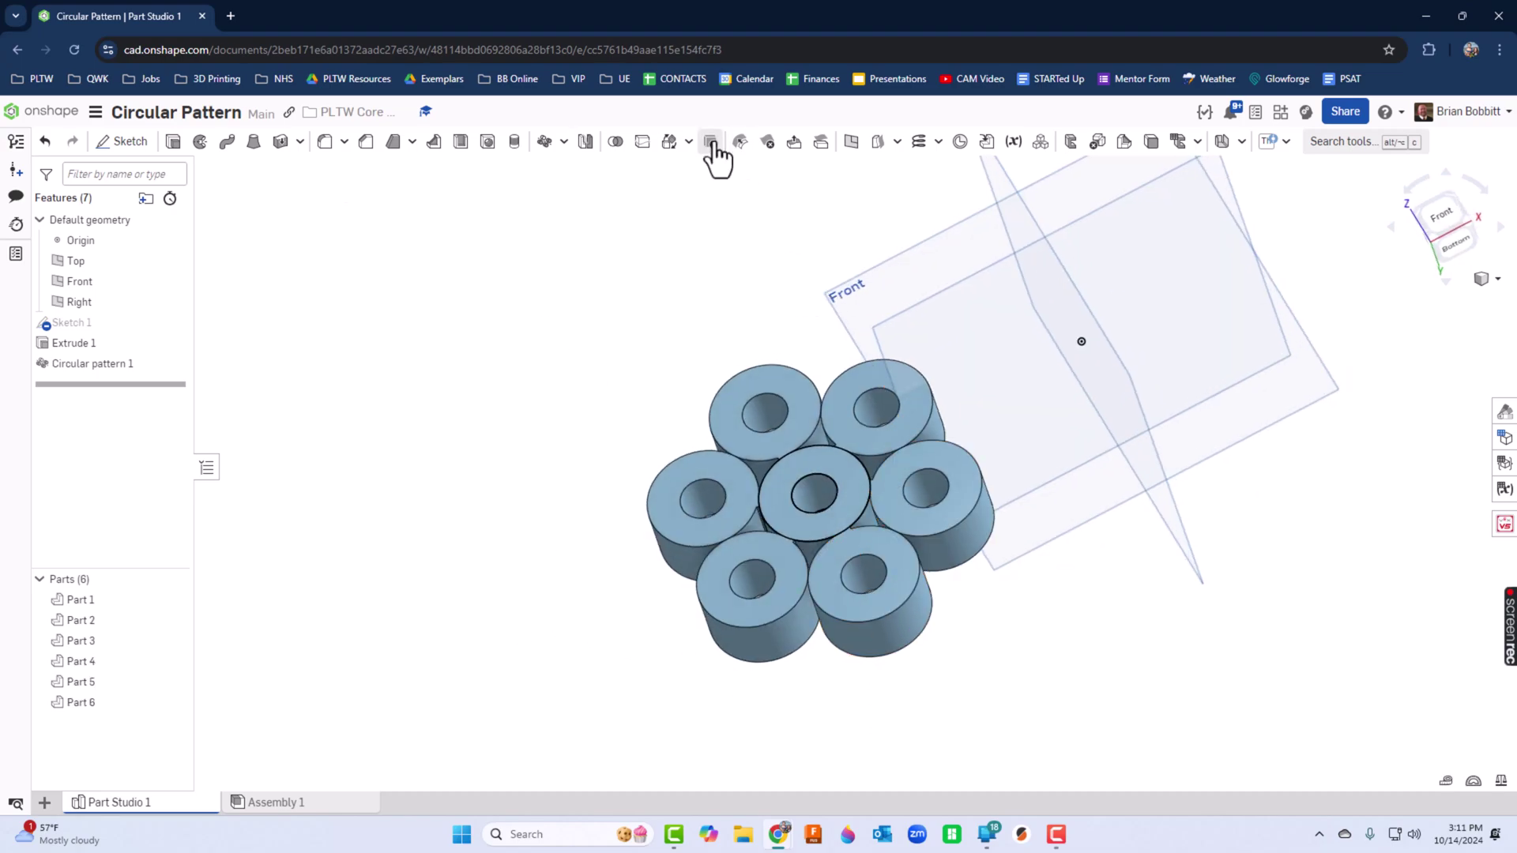